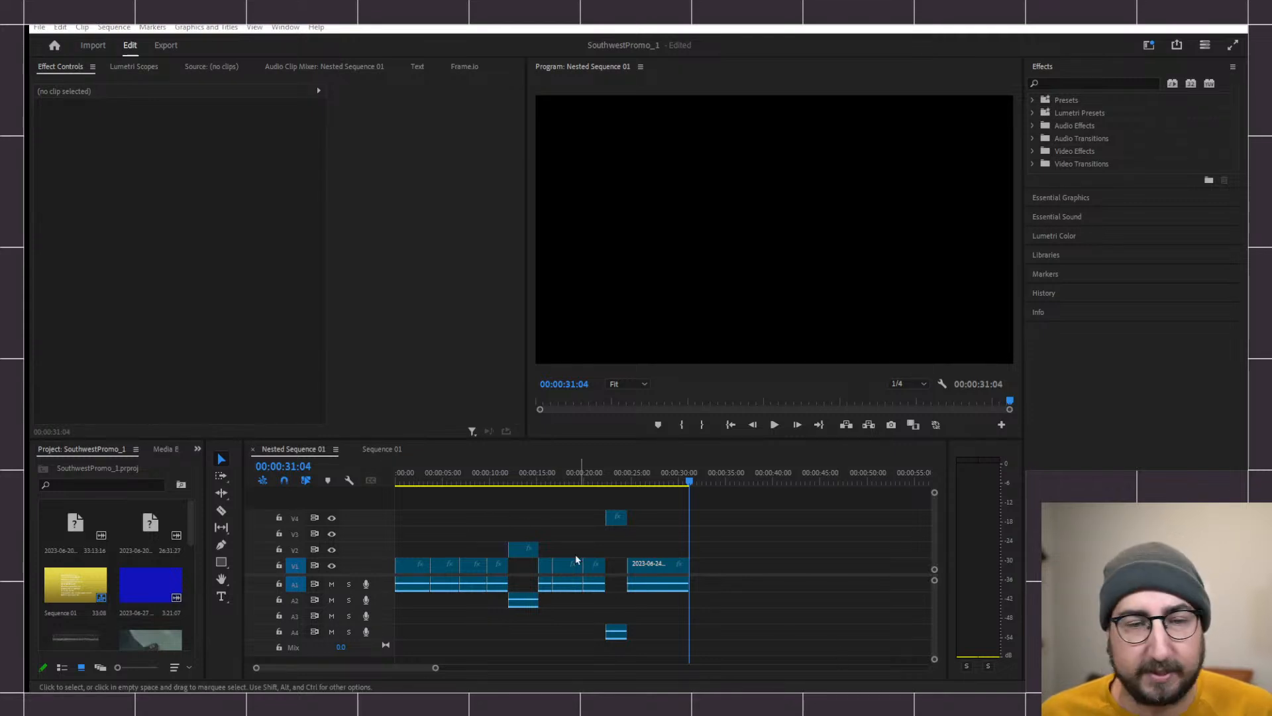
- Skim the clips in the nested sequence and play the last clip from its beginning
left_click(466, 477)
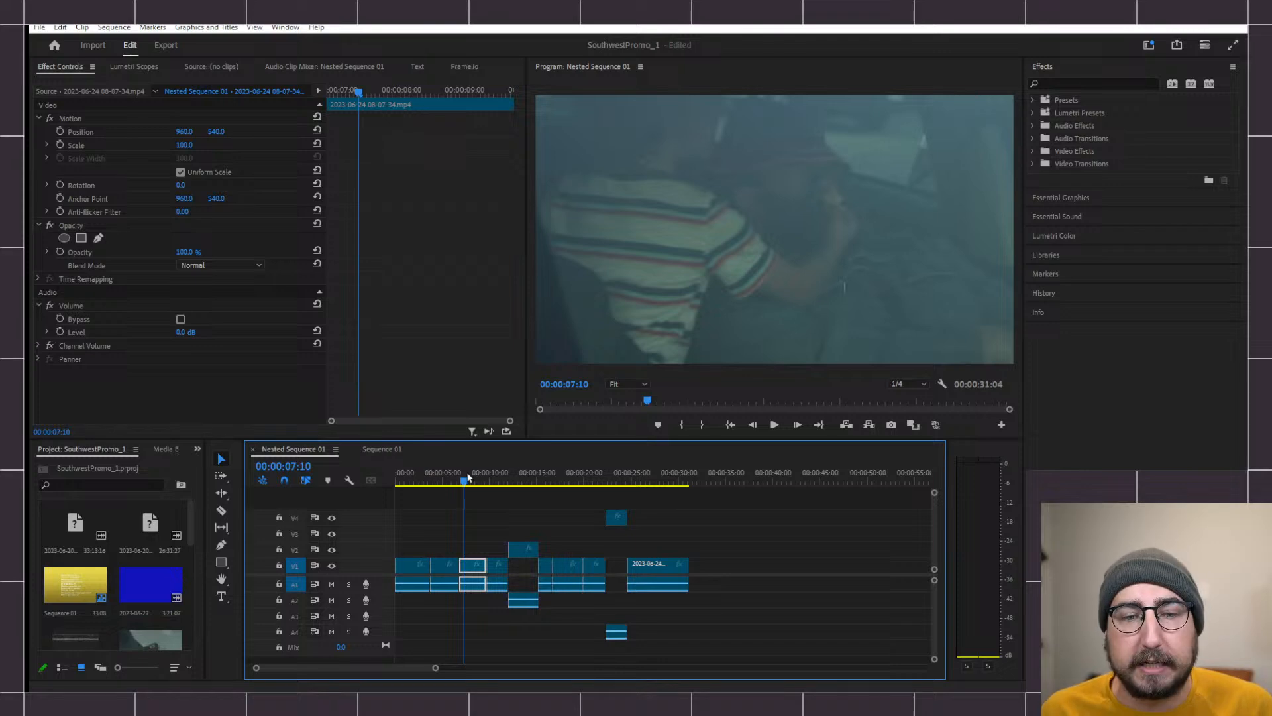
left_click(642, 481)
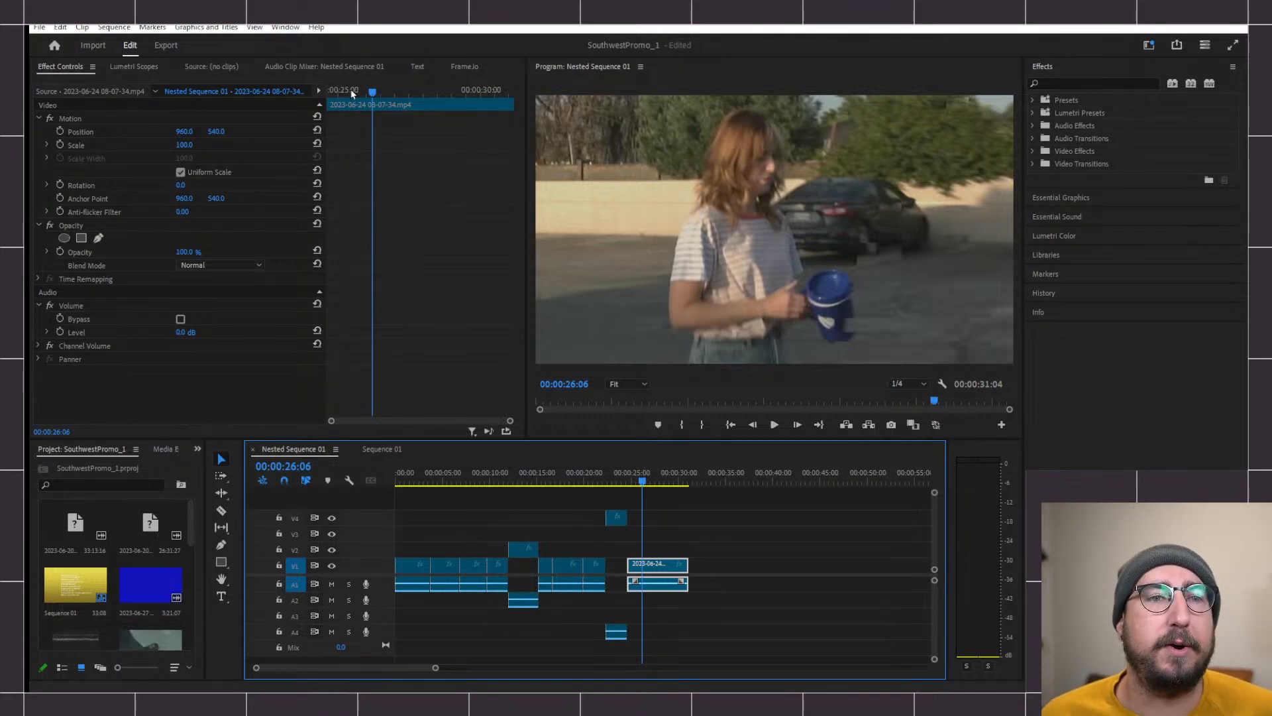
left_click_drag(351, 89, 330, 89)
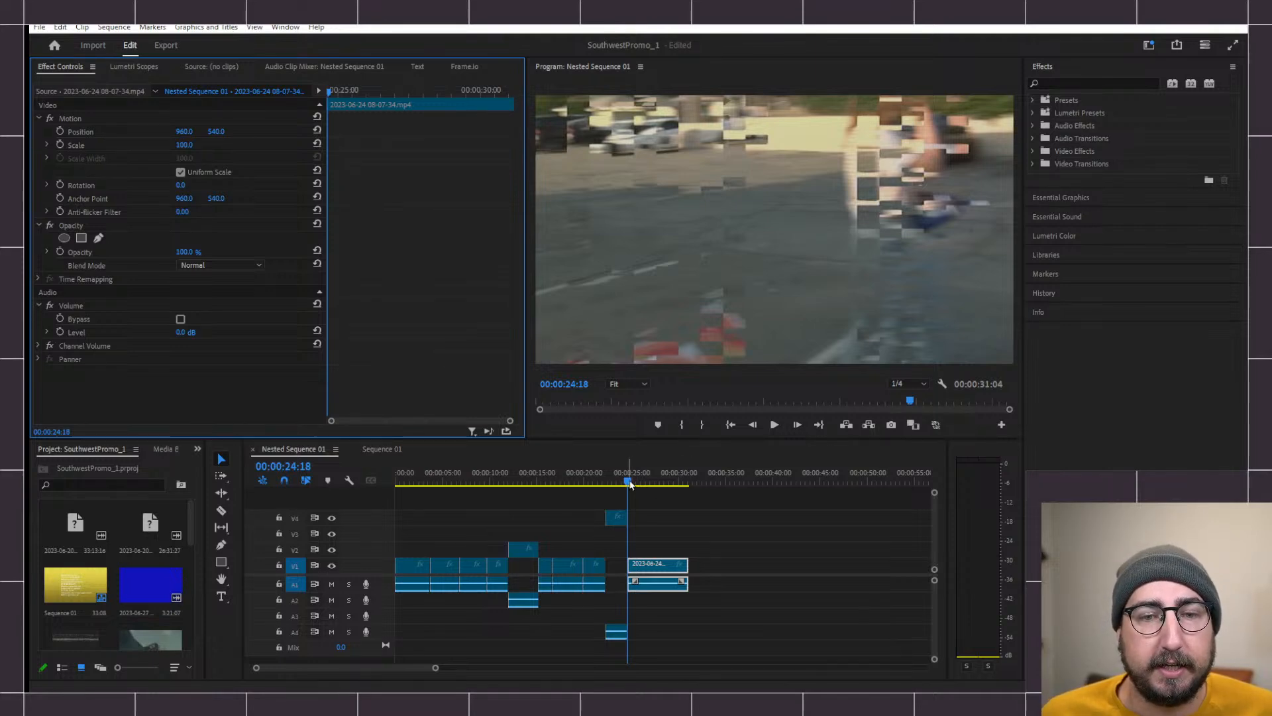
key("space")
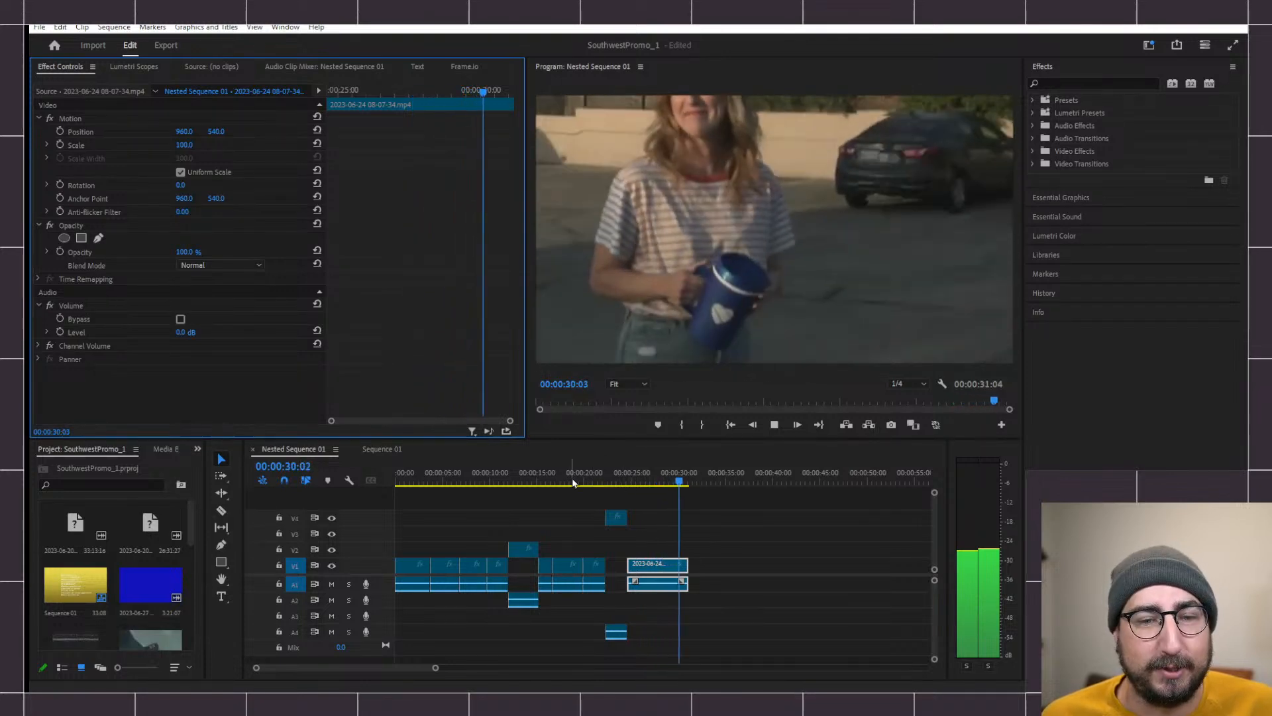
left_click(566, 479)
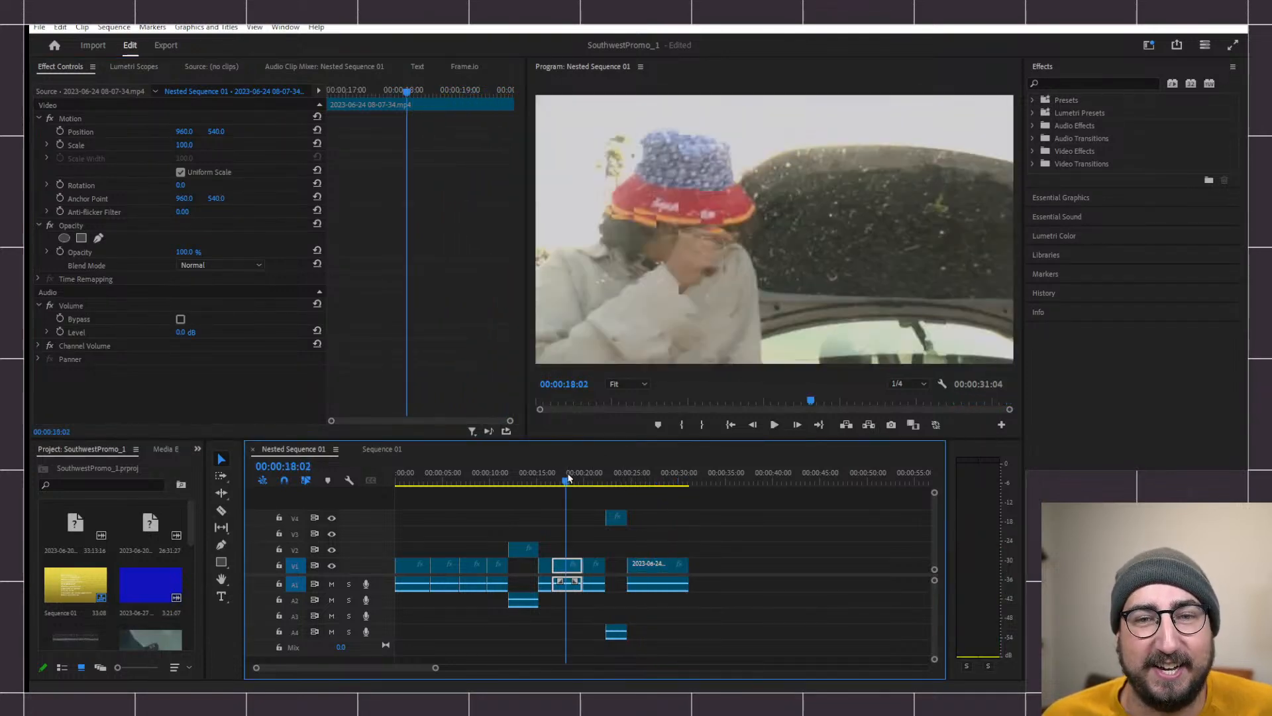
- Turn on Scale keyframing for the second clip on V1, placing its first keyframe at 00:00:04:06
left_click(425, 480)
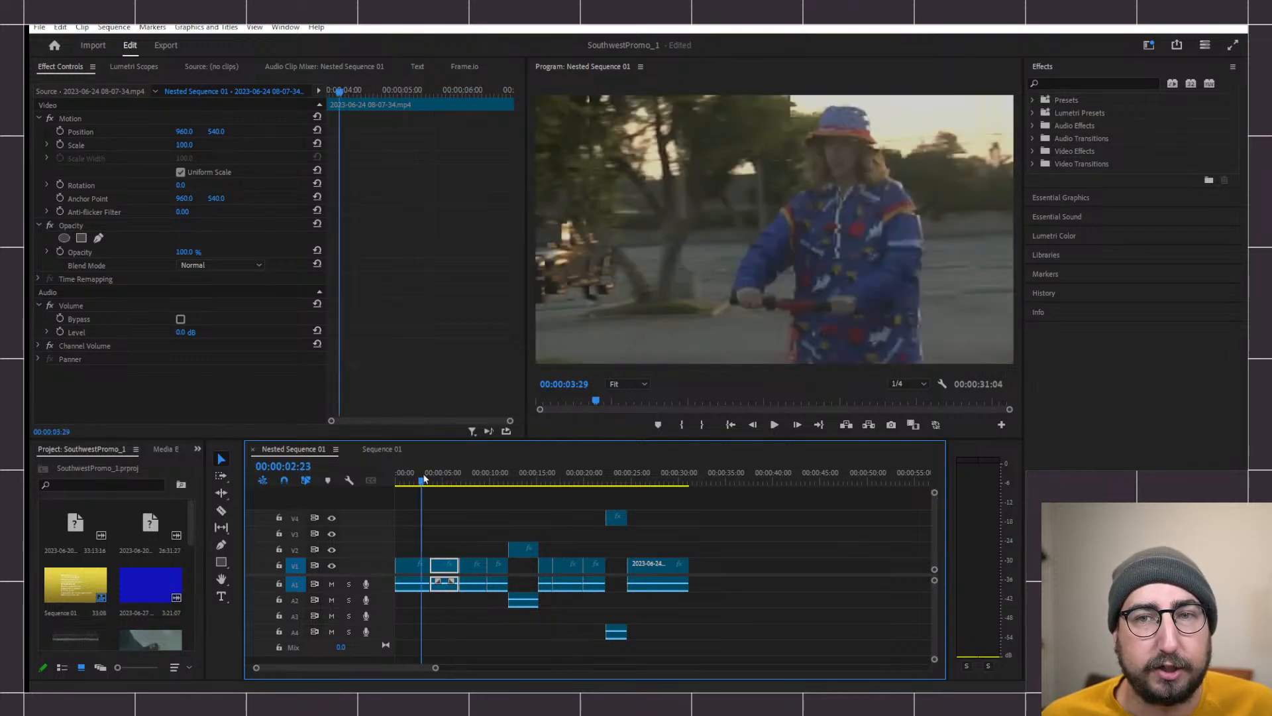
mouse_move(425, 480)
left_mouse_down()
mouse_move(455, 481)
mouse_move(417, 482)
mouse_move(436, 481)
left_mouse_up()
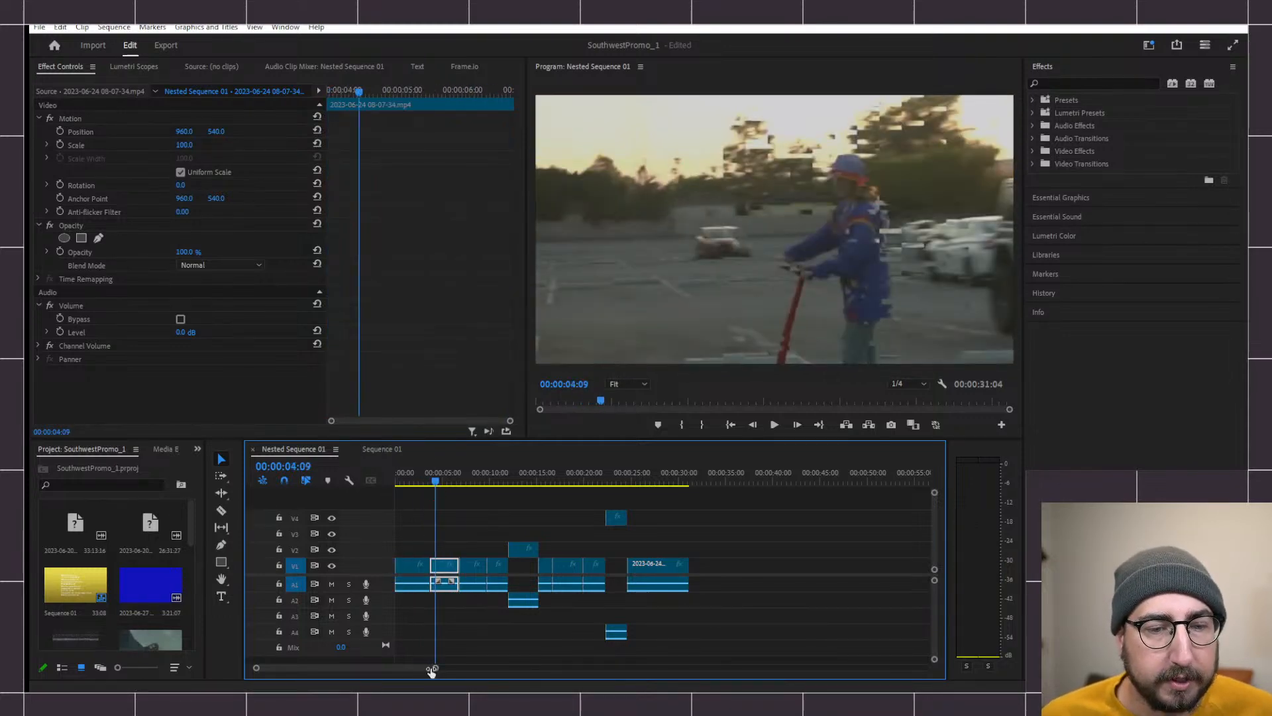
left_click_drag(432, 669, 357, 669)
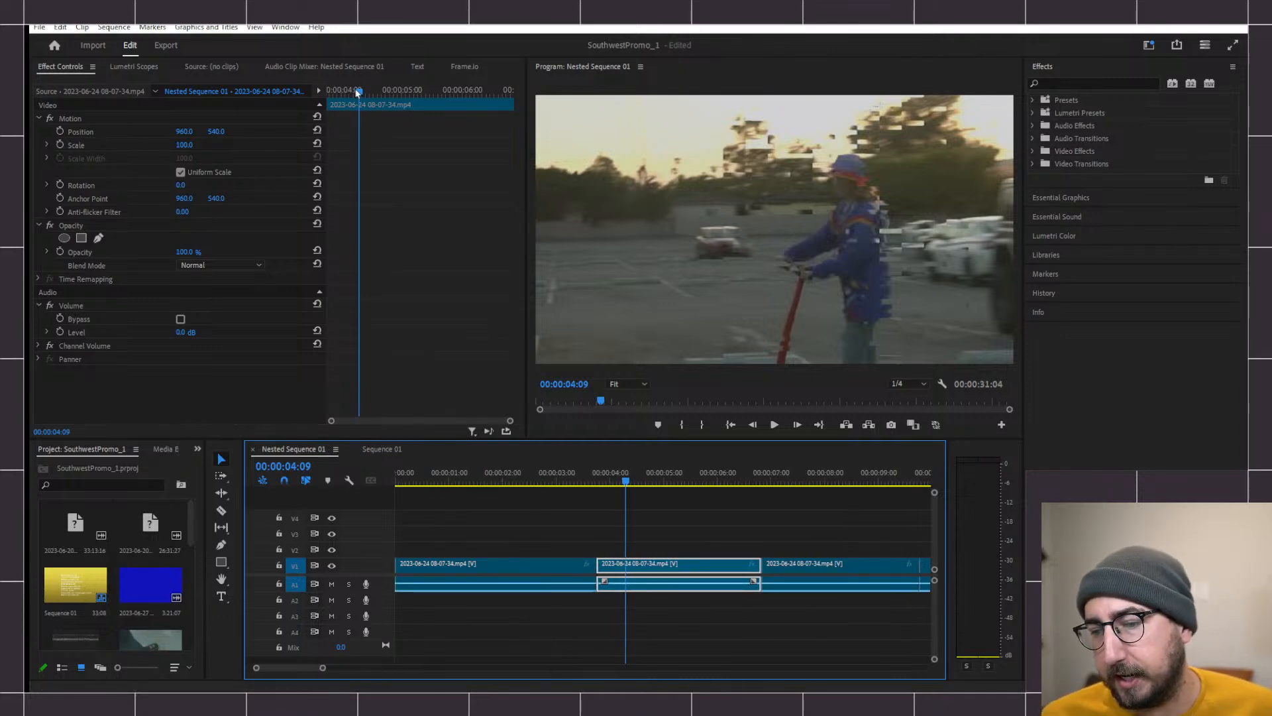
mouse_move(357, 91)
left_mouse_down()
mouse_move(334, 92)
mouse_move(453, 91)
mouse_move(335, 92)
left_mouse_up()
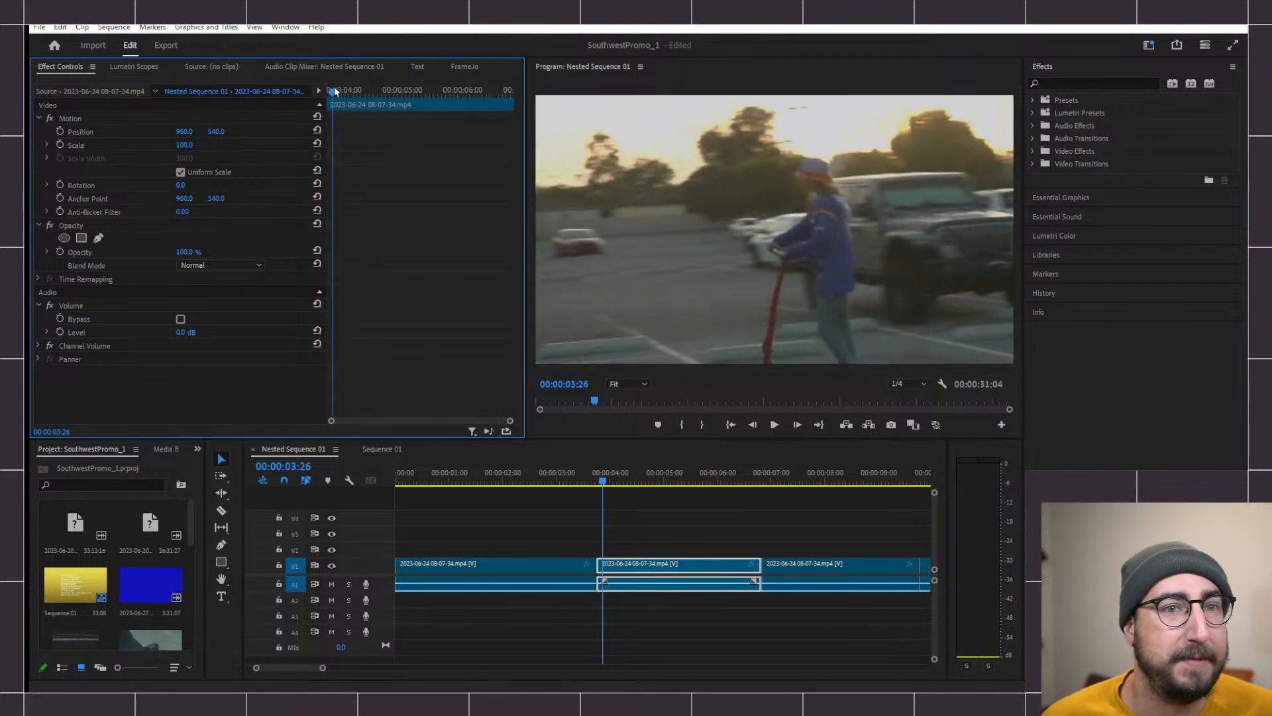
left_click_drag(335, 92, 353, 91)
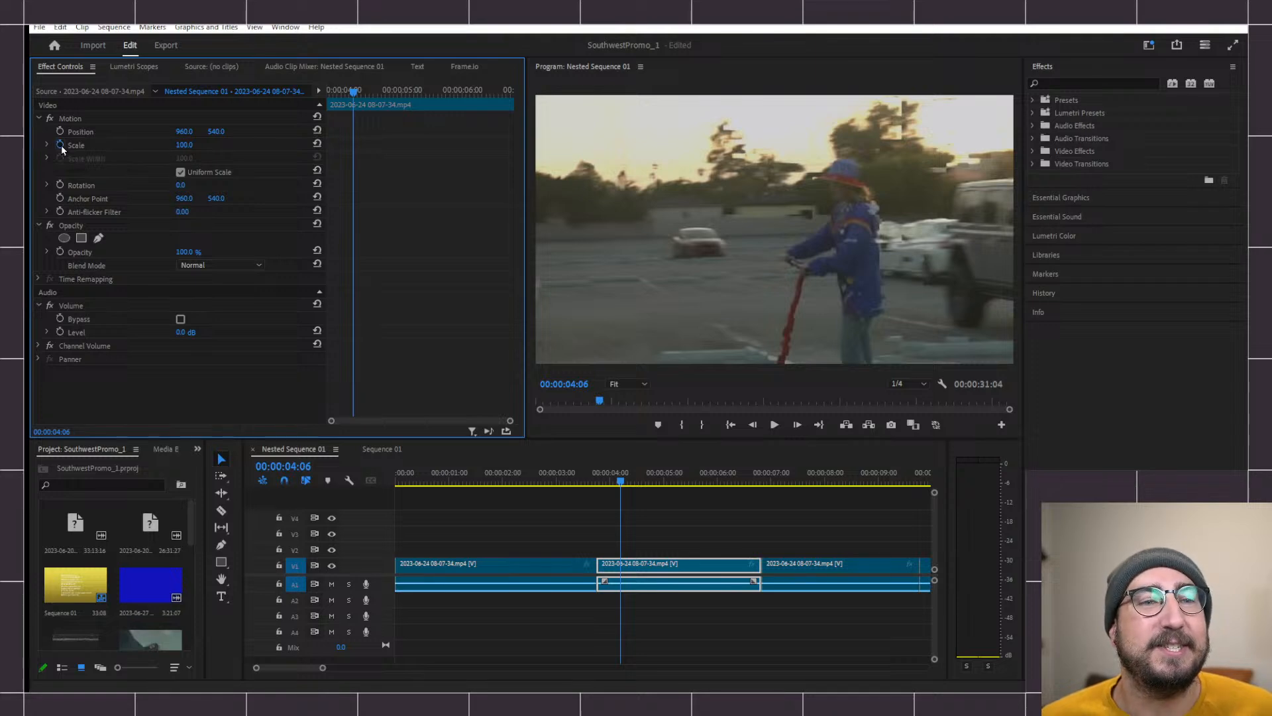
left_click(60, 144)
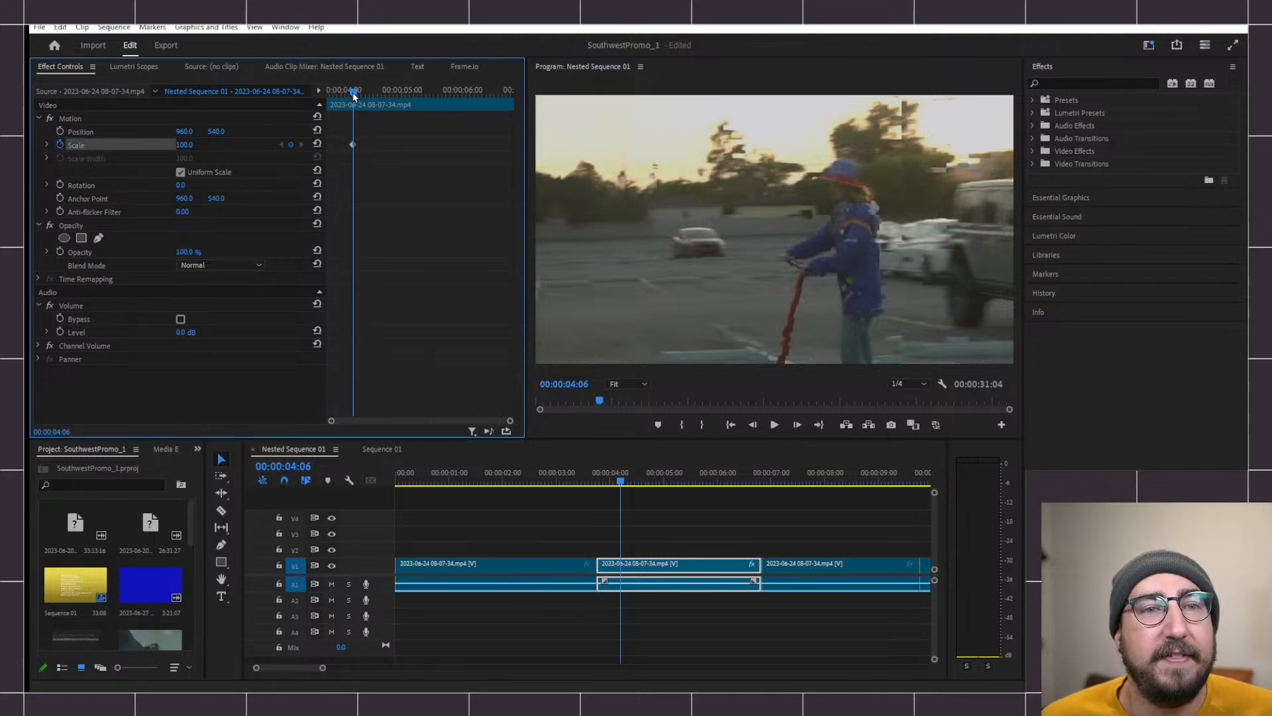
- Add a second Scale keyframe with a value of 200 at 00:00:05:00
mouse_move(351, 91)
left_mouse_down()
mouse_move(438, 91)
mouse_move(355, 91)
left_mouse_up()
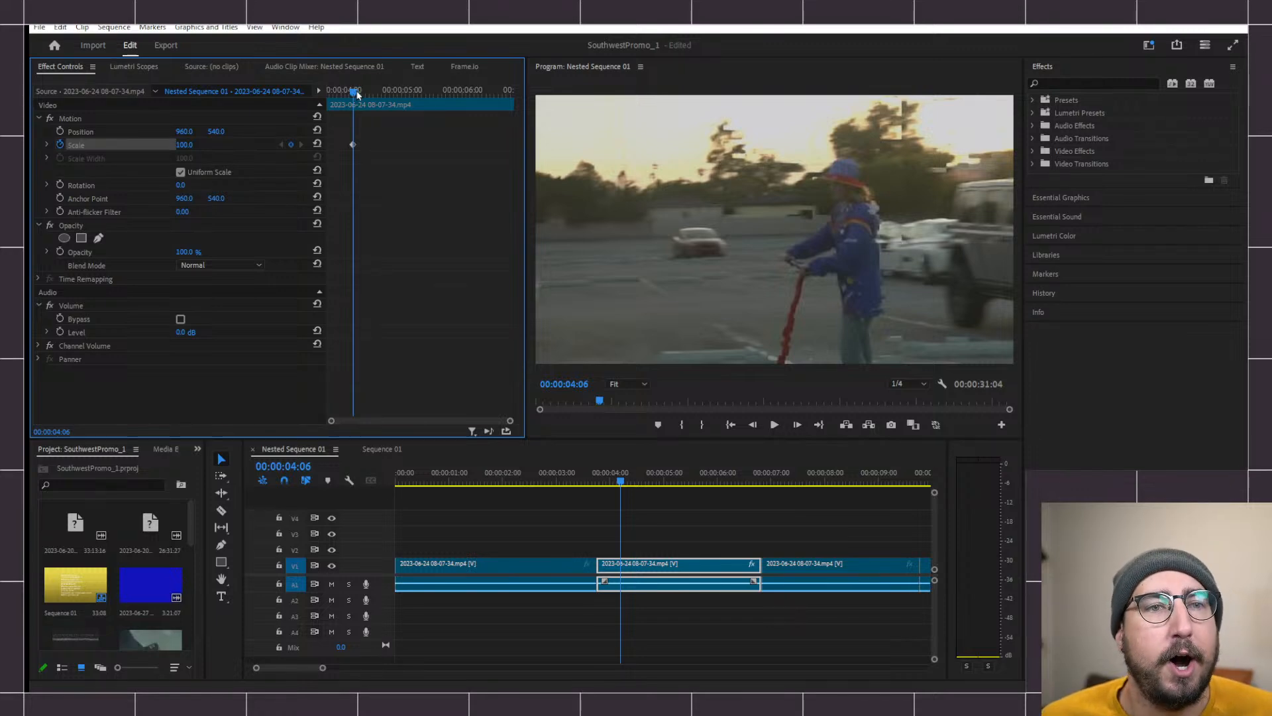
left_click(404, 91)
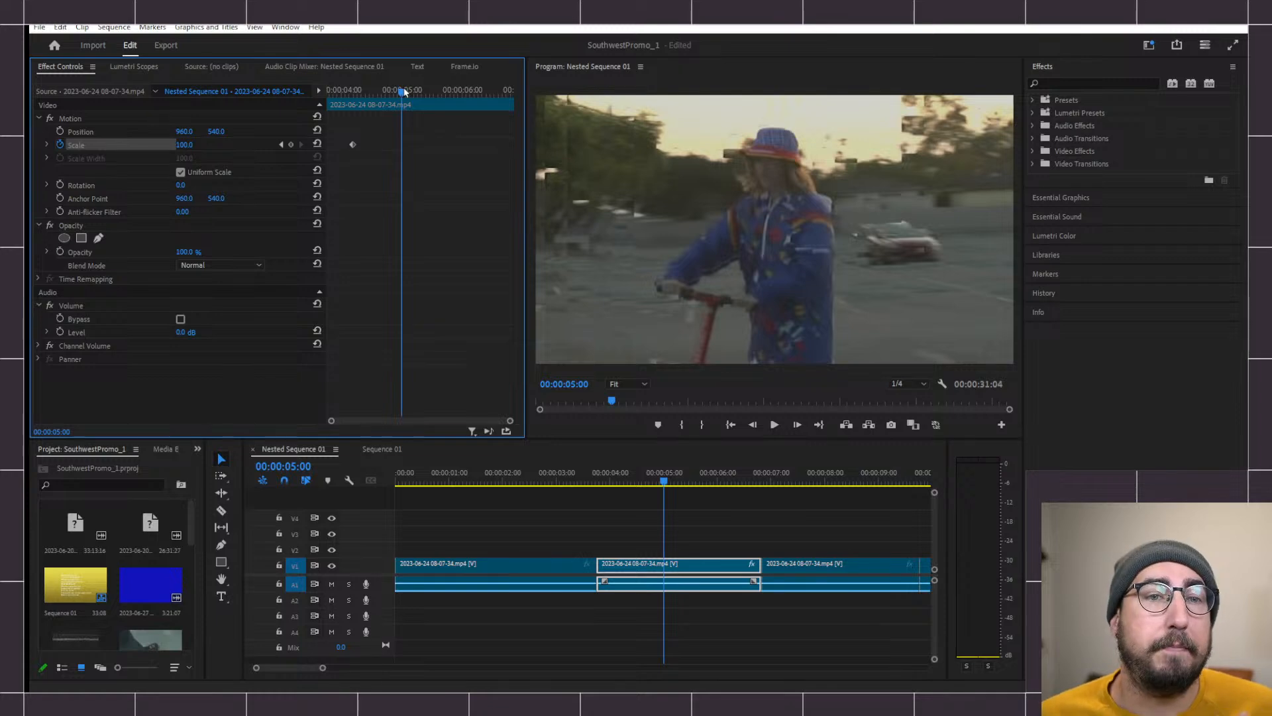
left_click(354, 90)
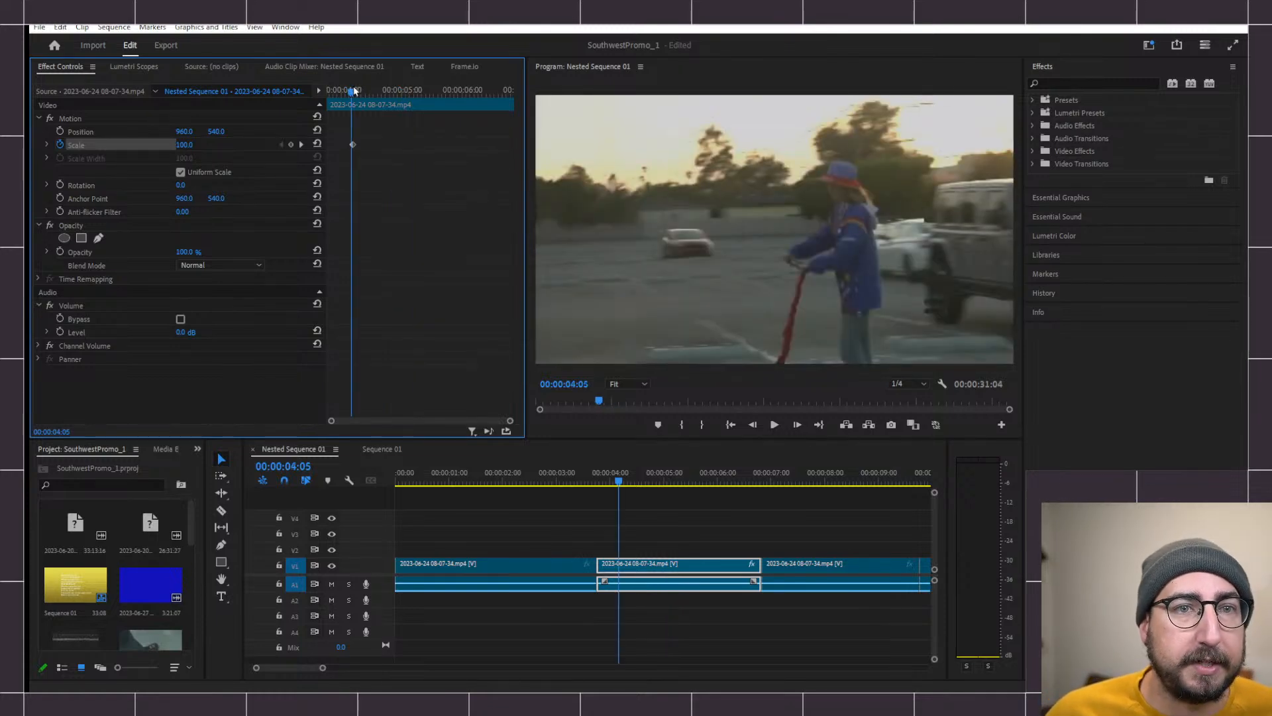
left_click(403, 91)
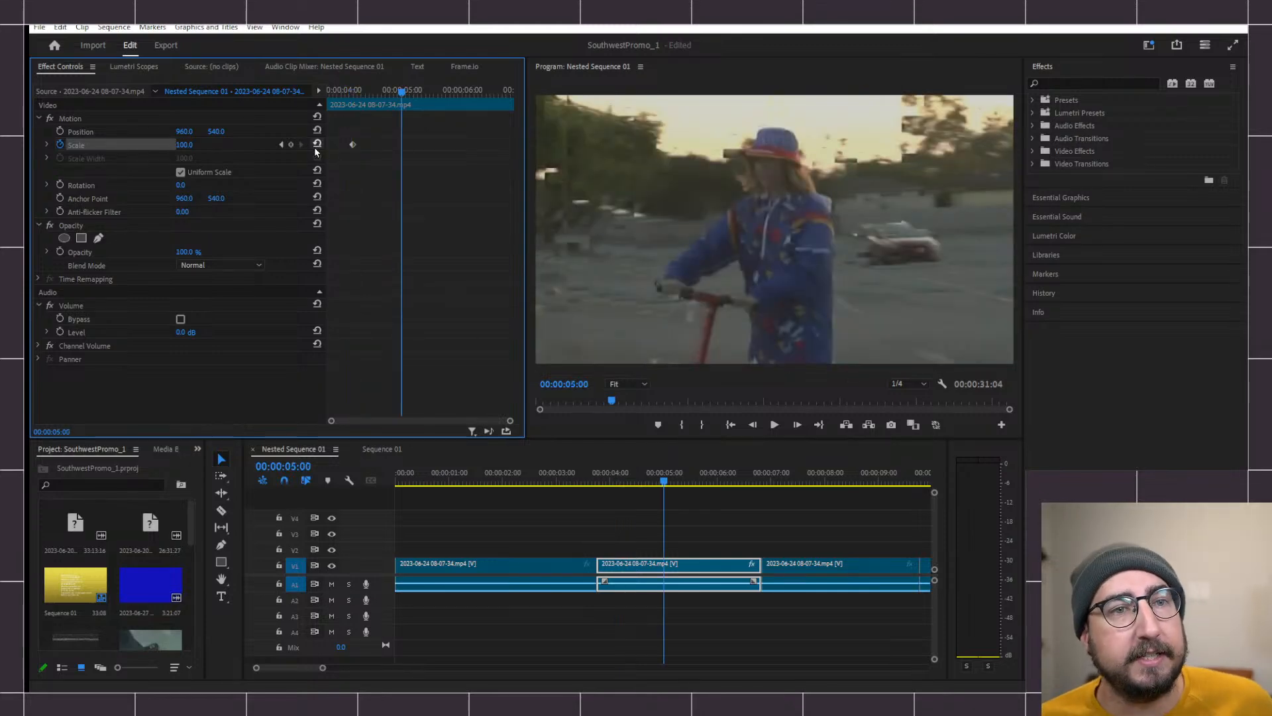
left_click(184, 145)
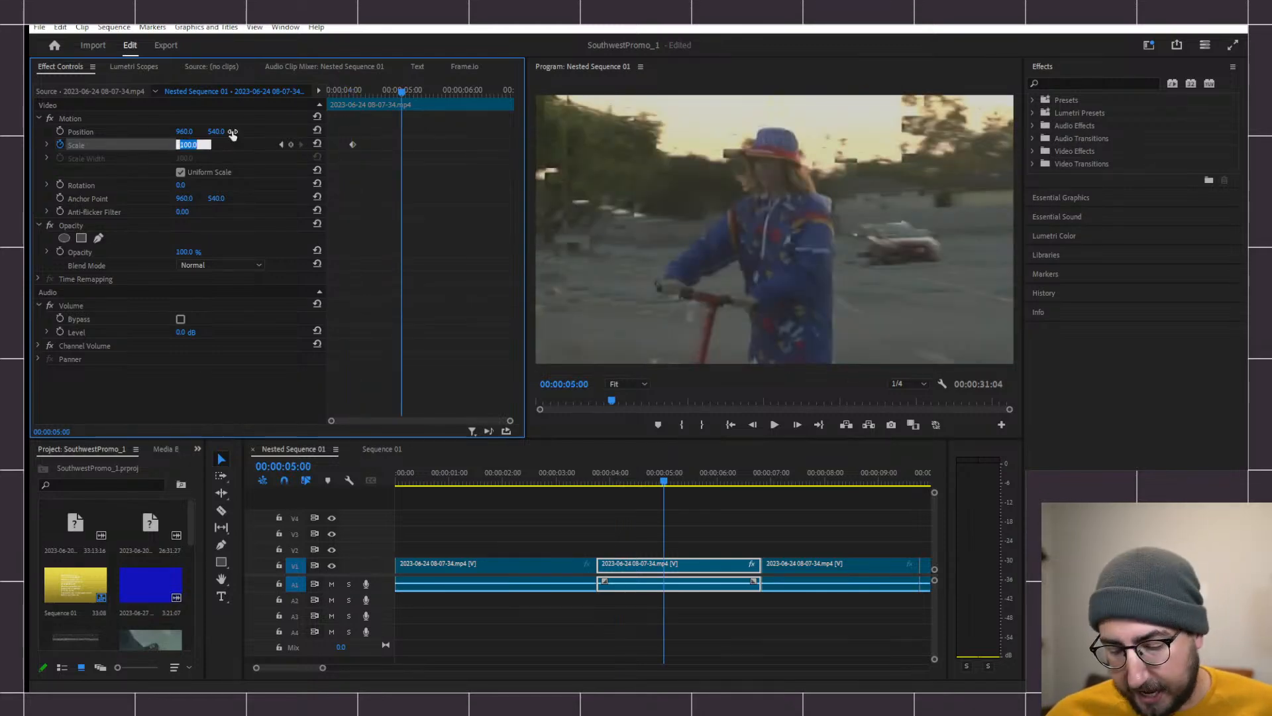
type("200")
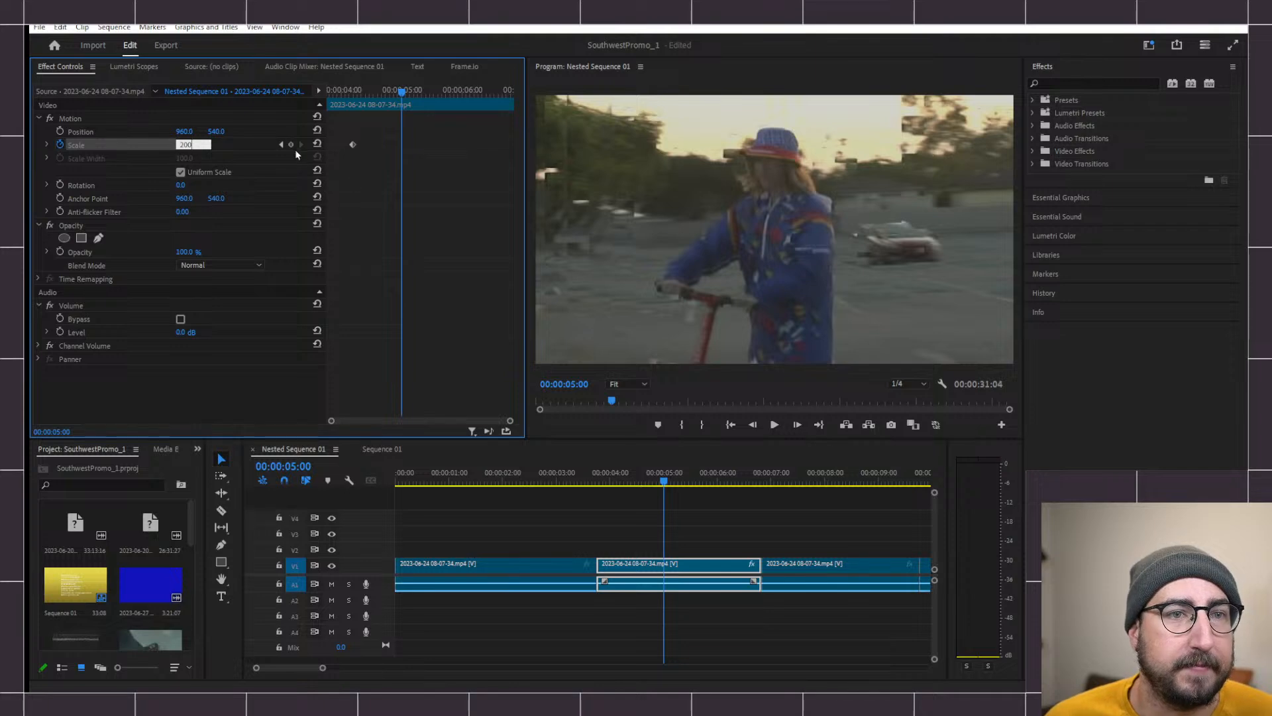
key("Return")
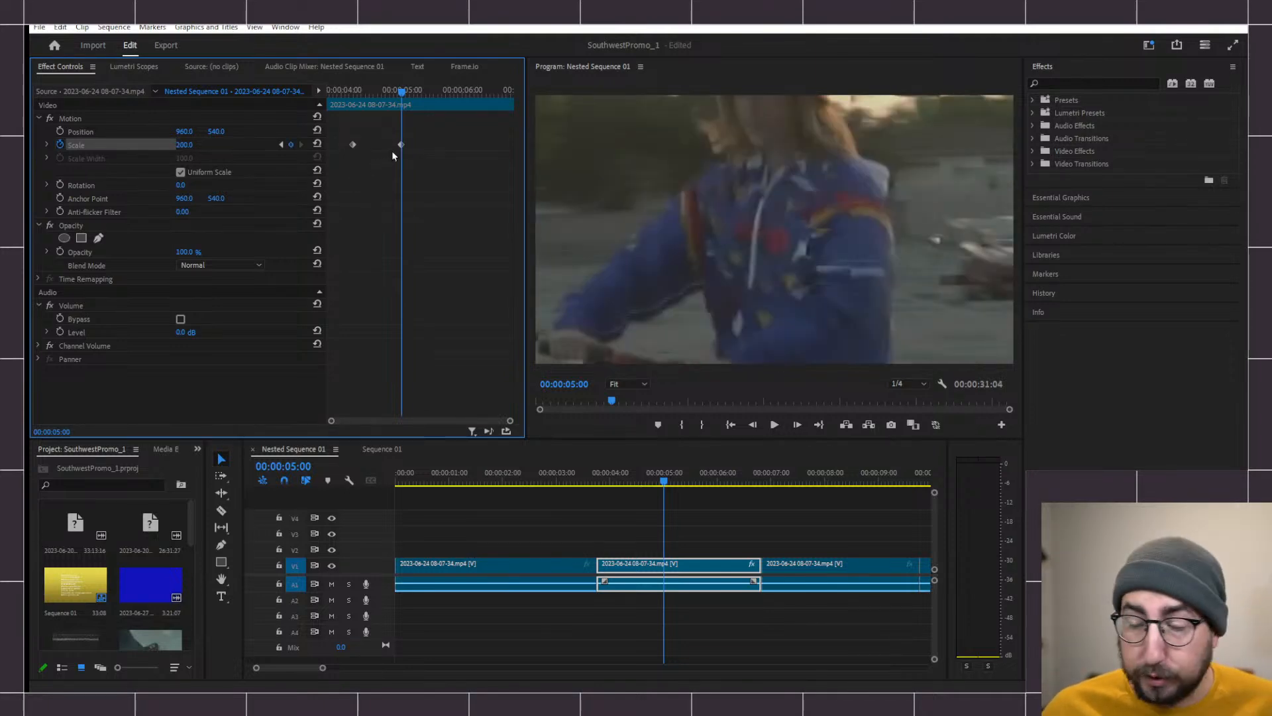
- Move the second Scale keyframe closer to the first and play back the zoom
left_click(332, 88)
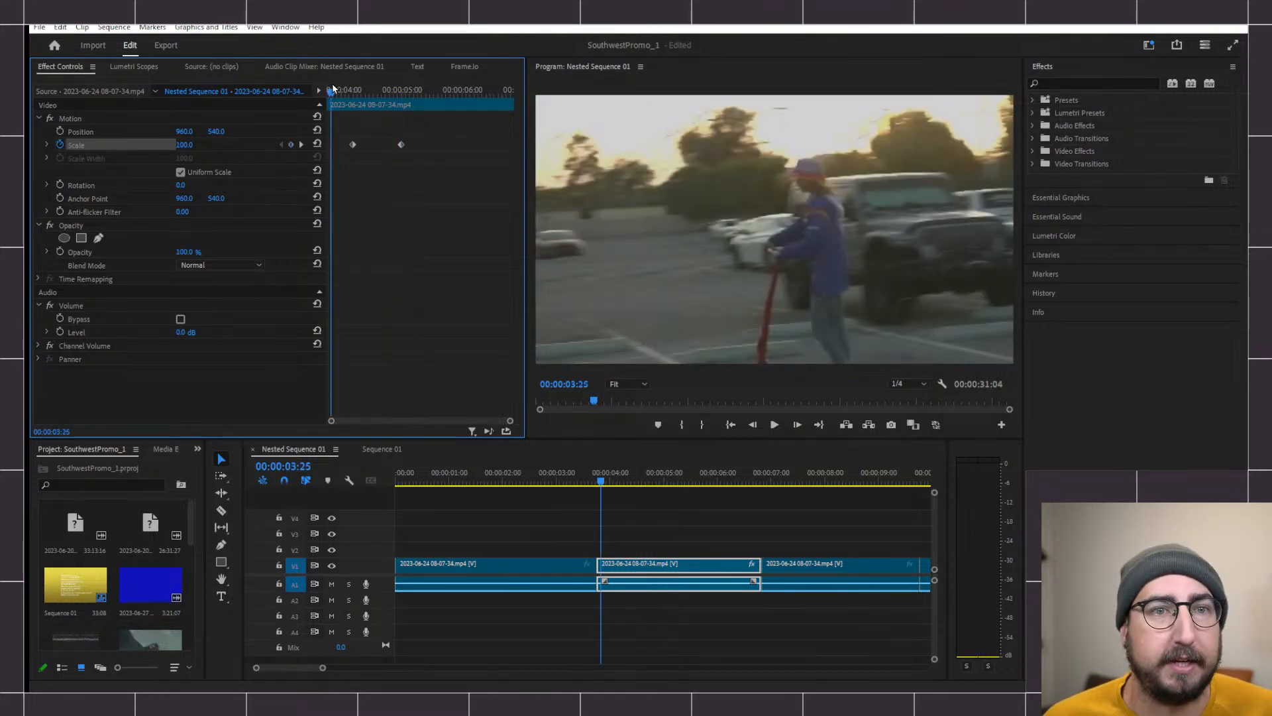
left_click_drag(401, 145, 384, 145)
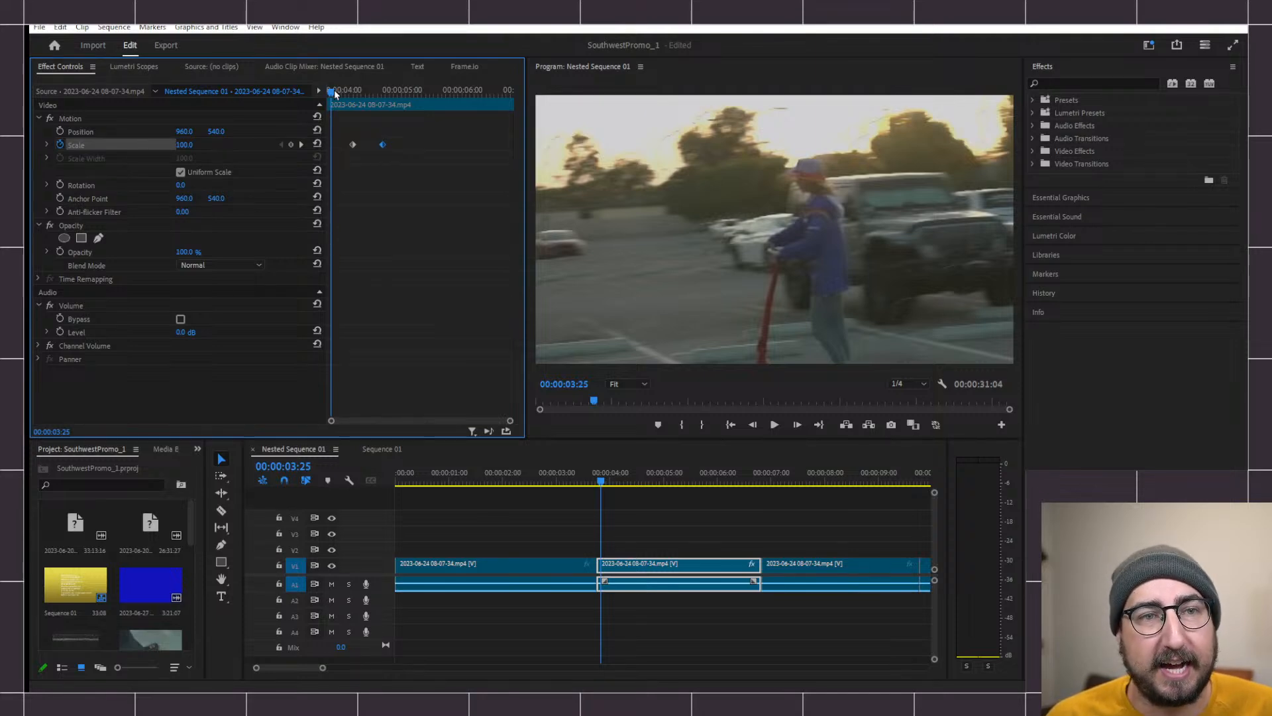
key("space")
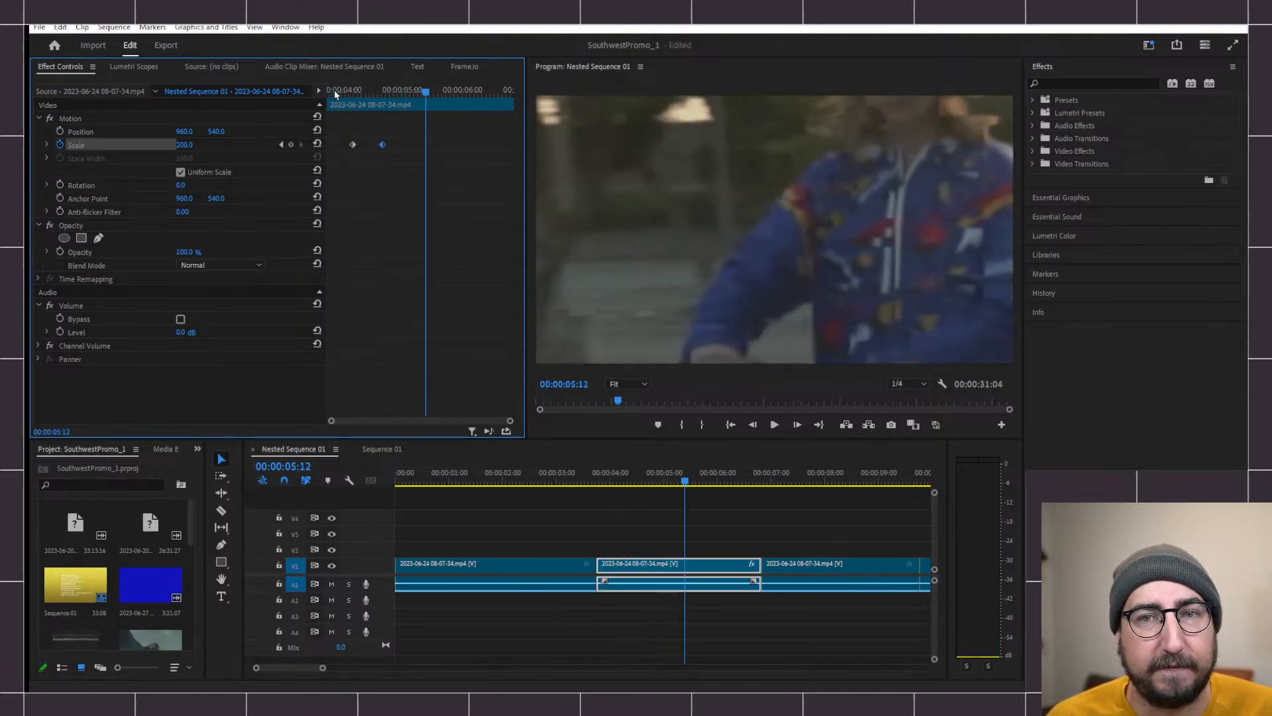
- Move the second Scale keyframe out to 00:00:05:24 and play the clip from its start to check the zoom
left_click(334, 89)
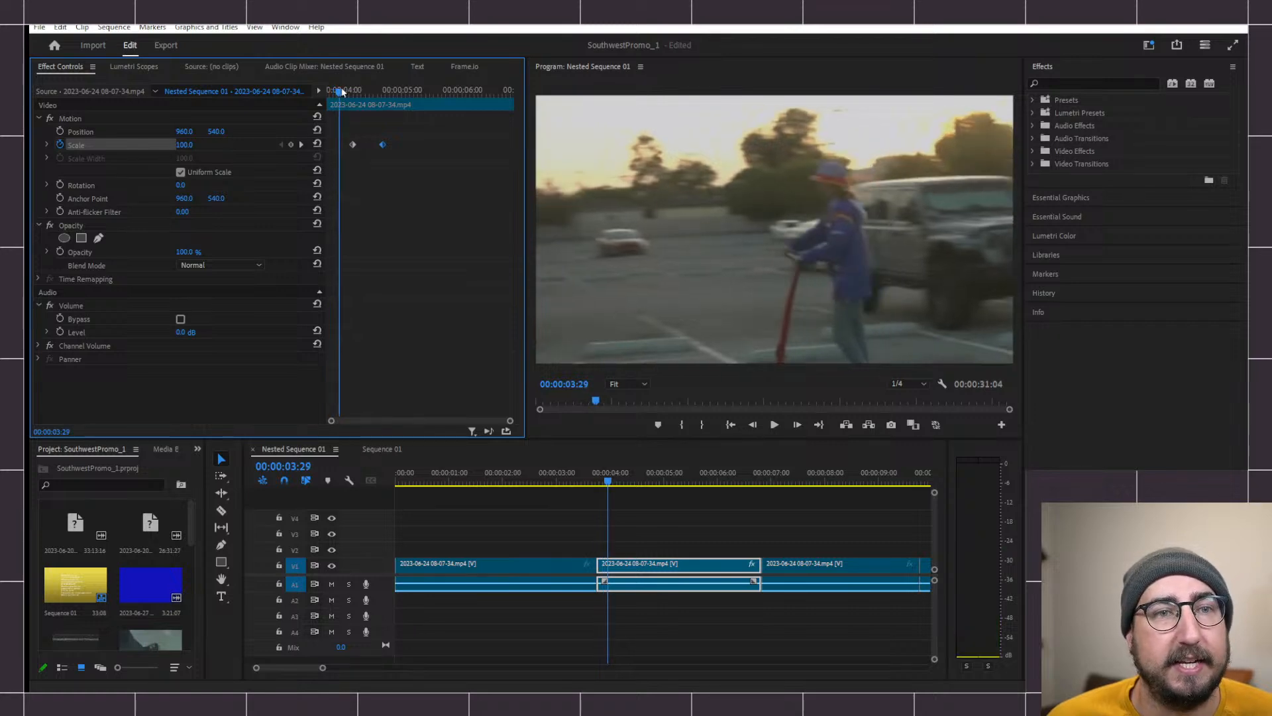
left_click_drag(382, 144, 450, 144)
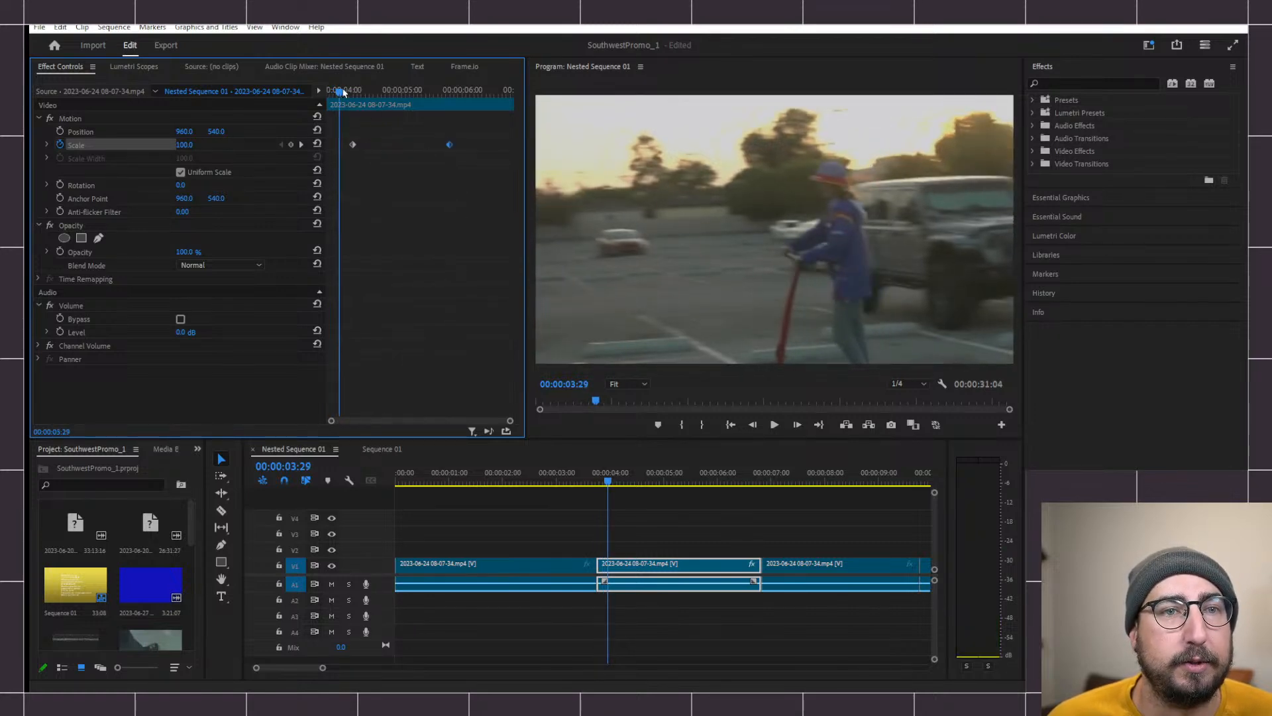
mouse_move(342, 91)
left_mouse_down()
mouse_move(426, 90)
mouse_move(330, 90)
mouse_move(466, 89)
mouse_move(322, 91)
left_mouse_up()
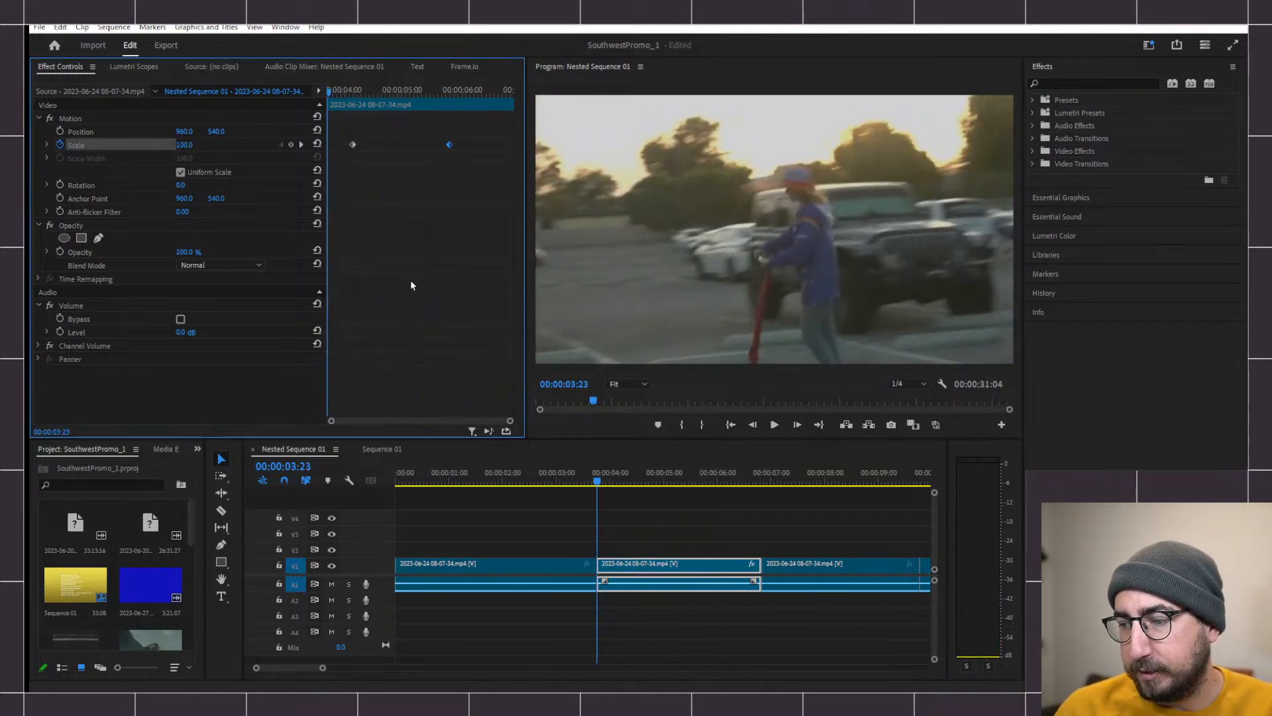
key("space")
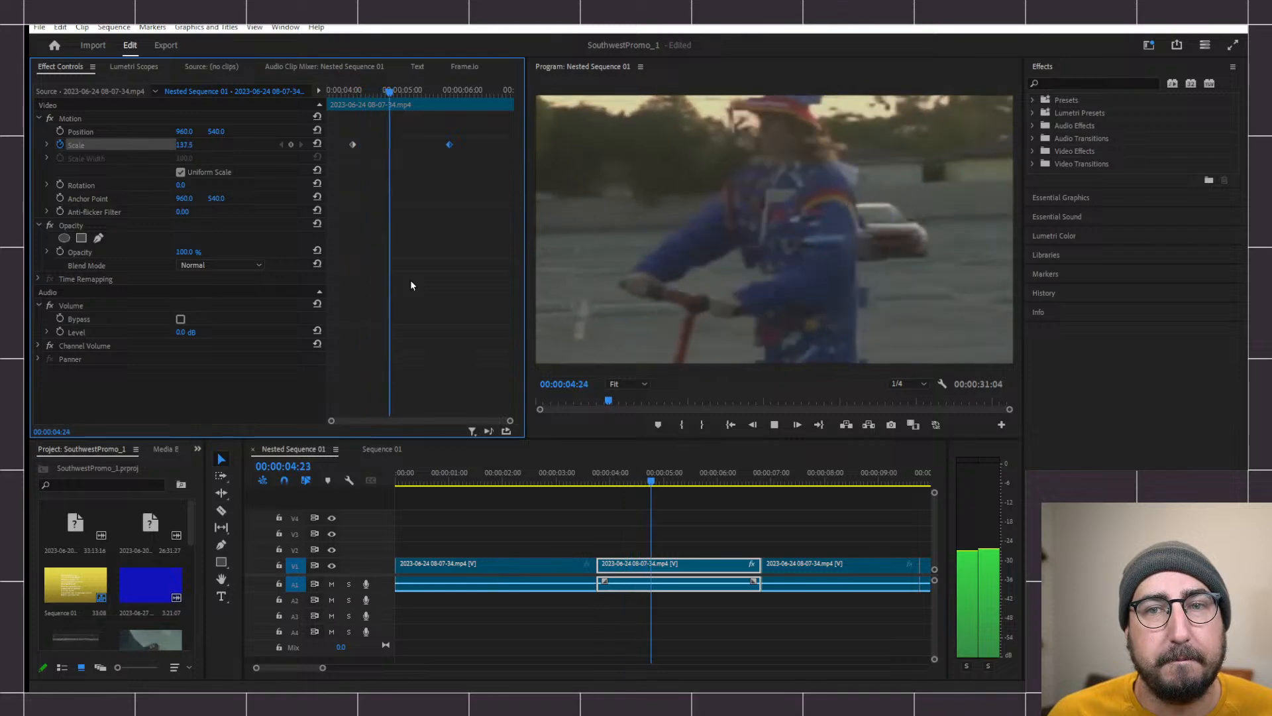
key("space")
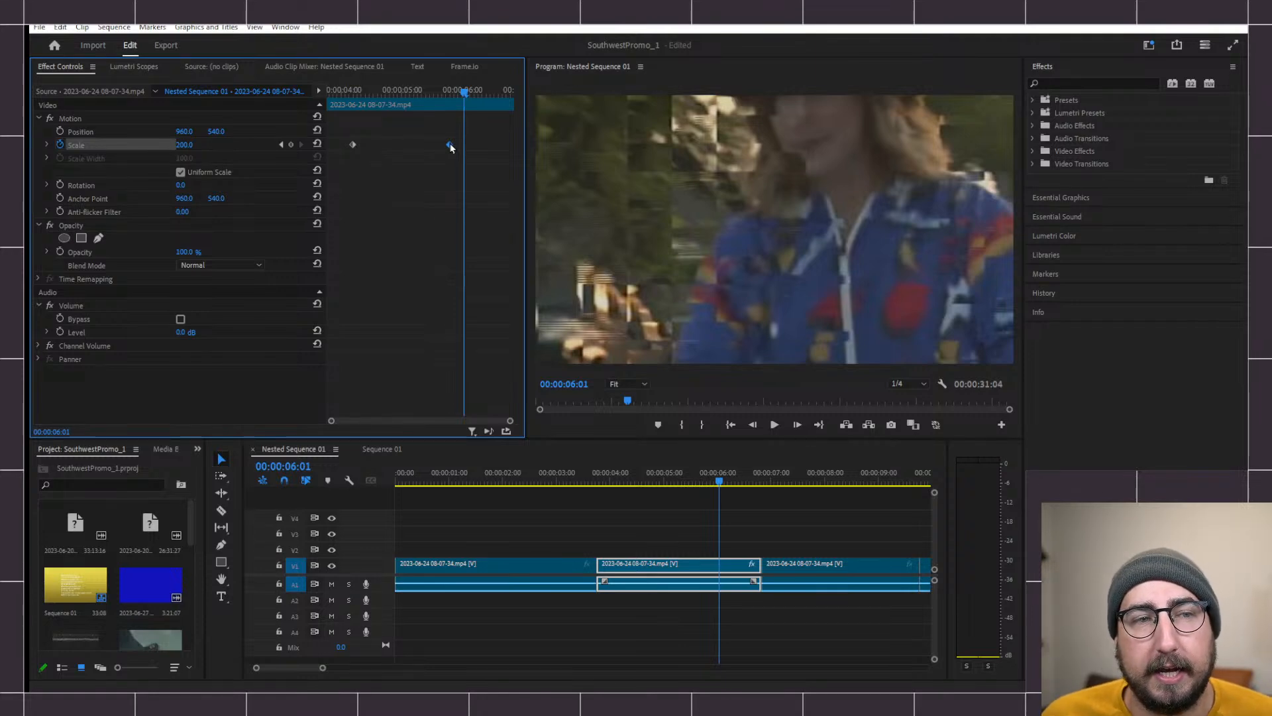
- Set the Scale keyframe at 00:00:05:24 to 300 and play back the stronger zoom
left_click_drag(457, 92, 450, 91)
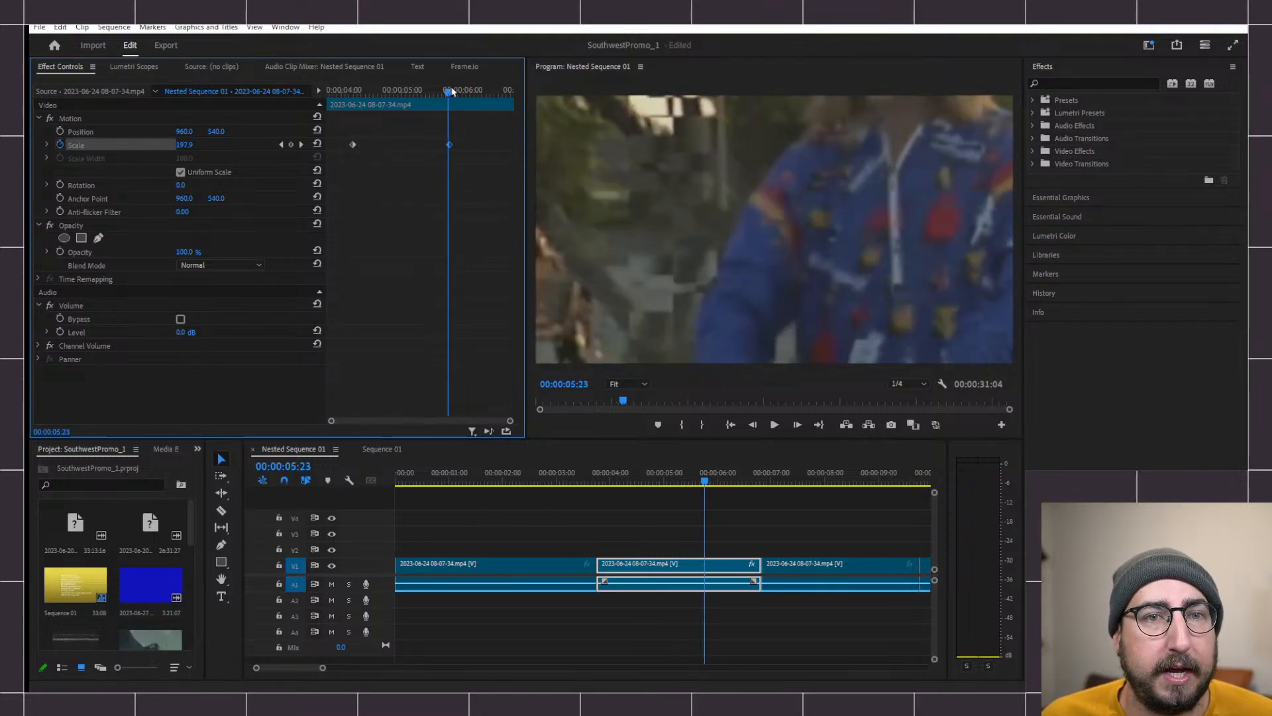
left_click(185, 144)
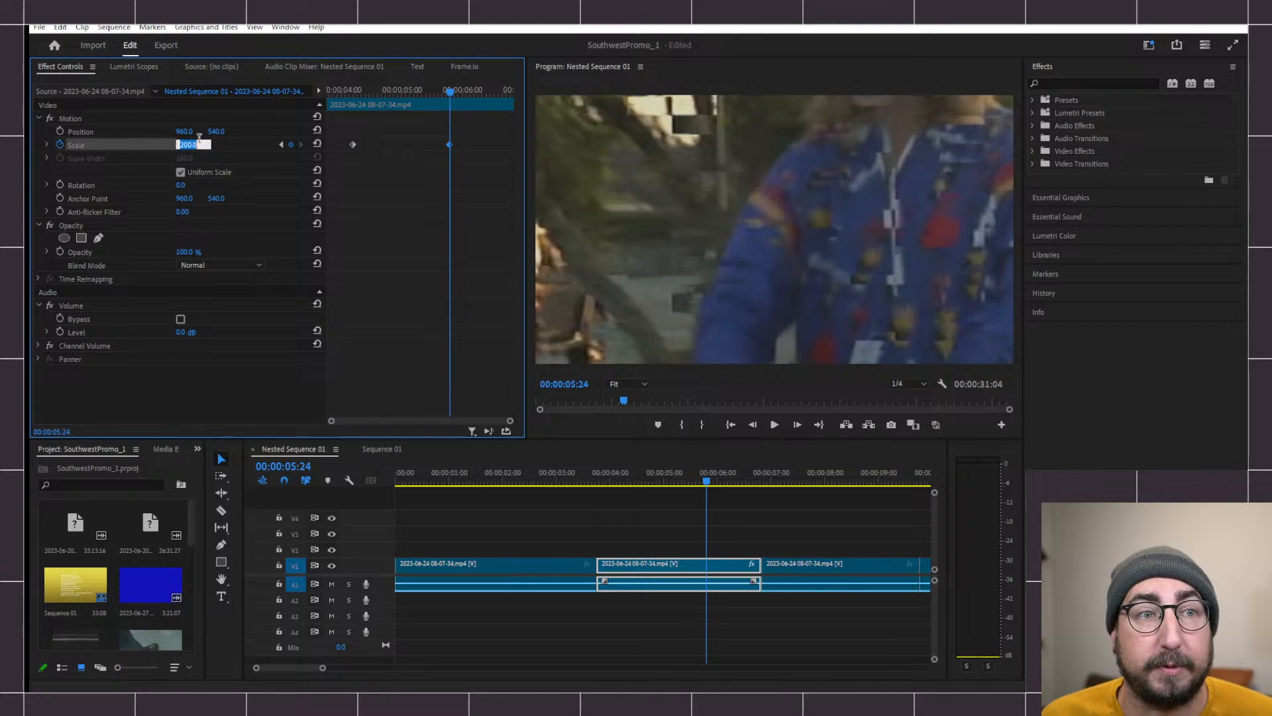
type("300")
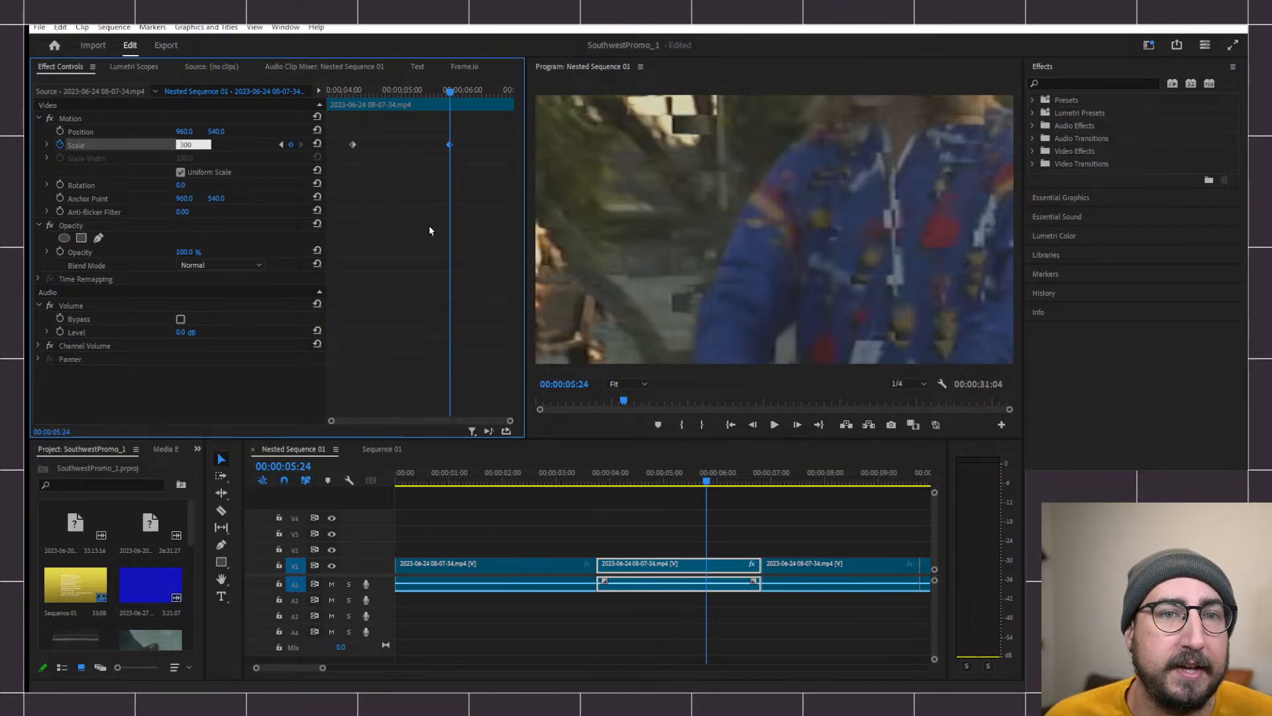
key("Return")
left_click(339, 81)
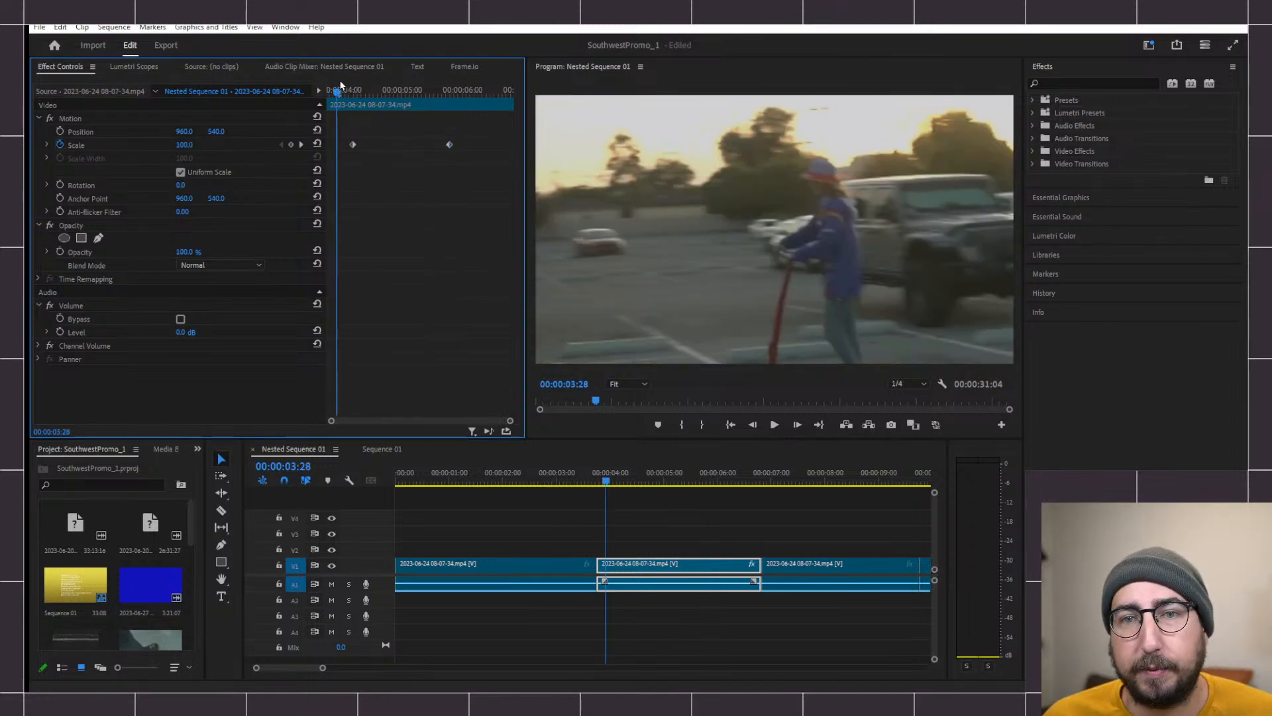
key("space")
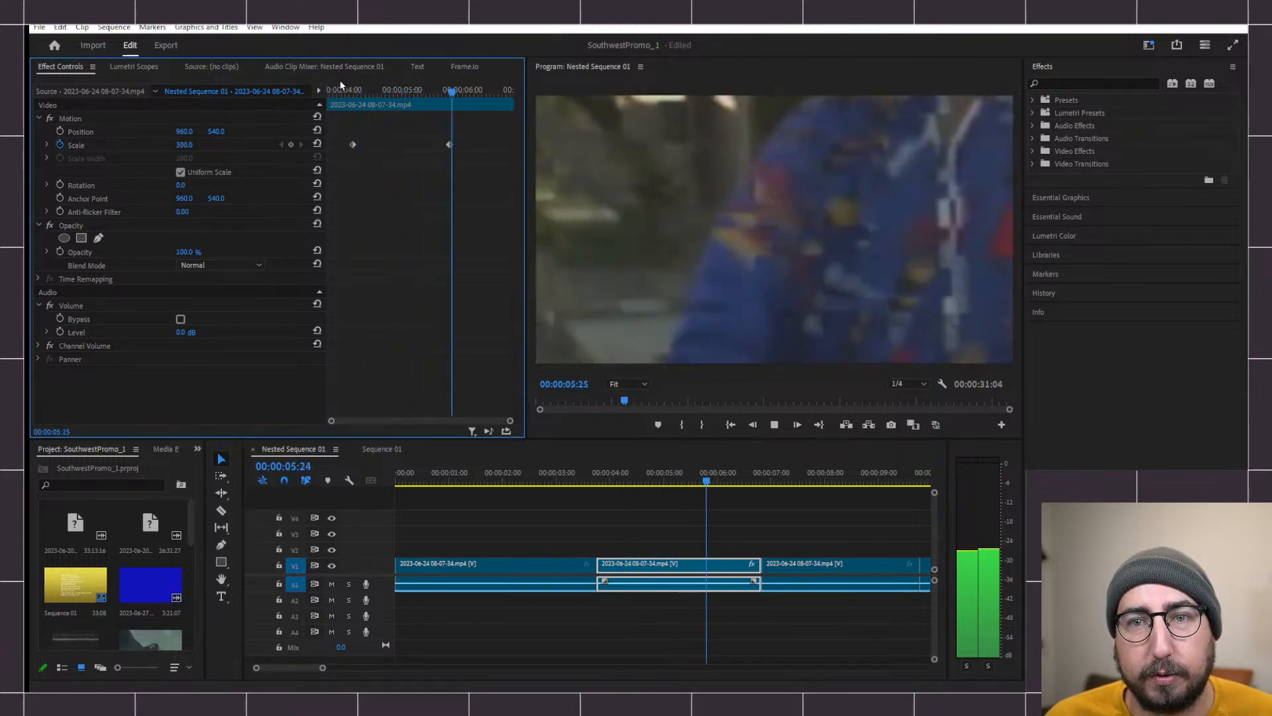
key("space")
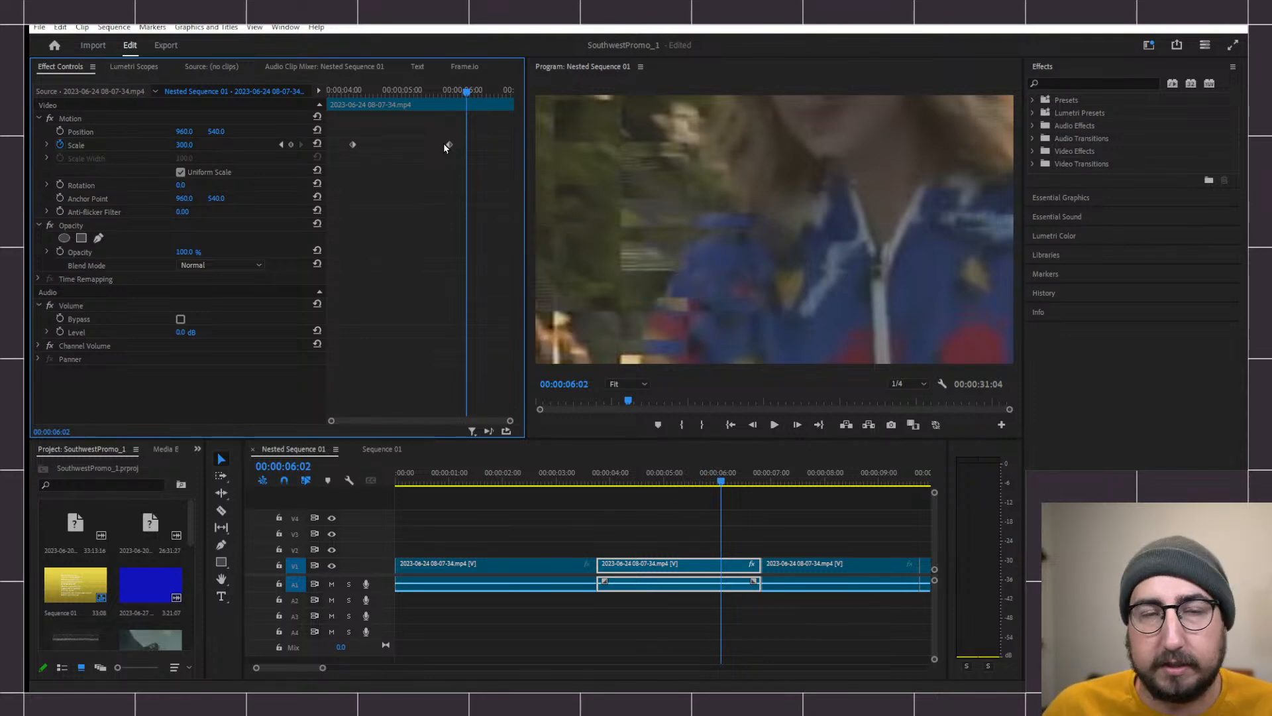
- Turn on Position keyframing with a keyframe at 00:00:04:06, aligned with the first Scale keyframe
left_click(351, 90)
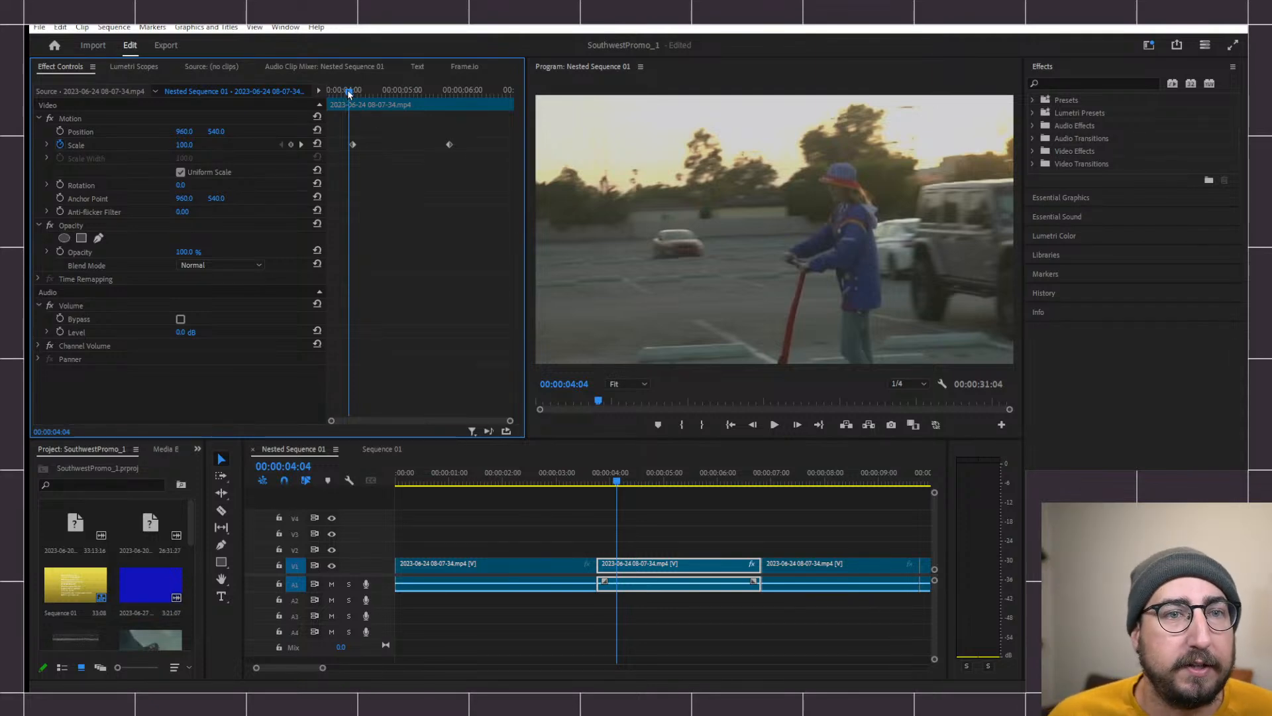
left_click_drag(348, 92, 353, 92)
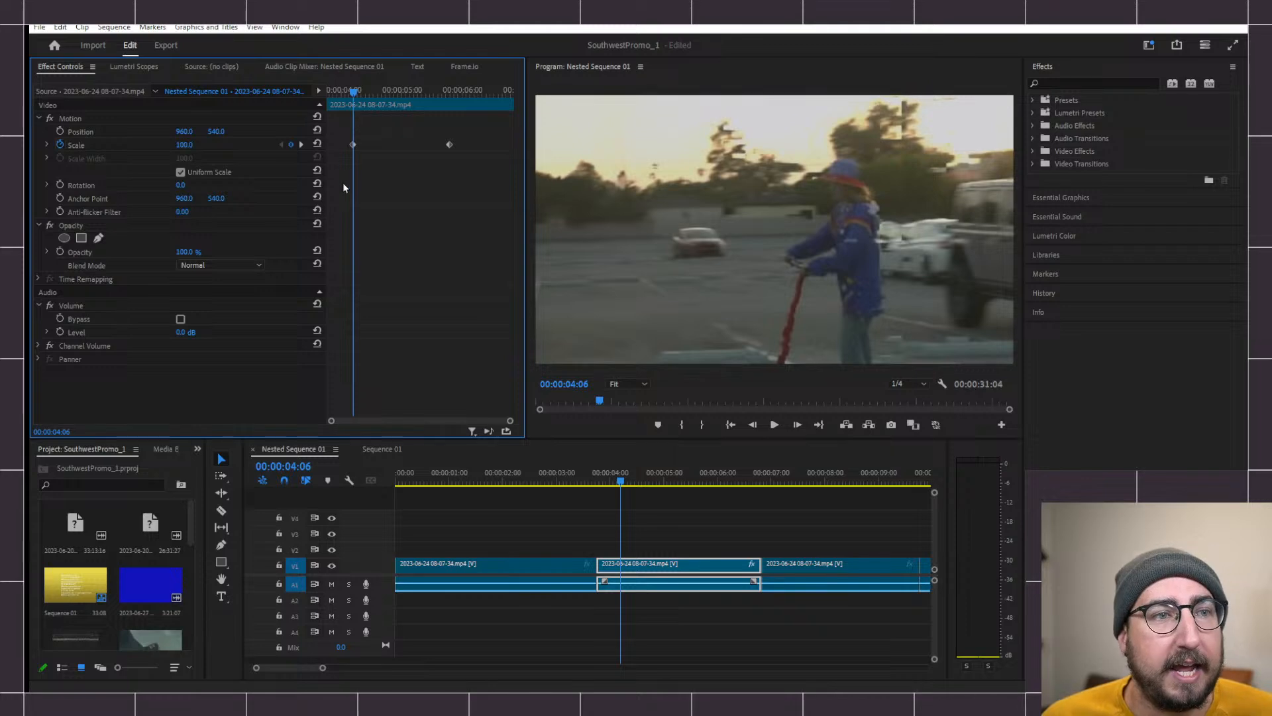
left_click(61, 131)
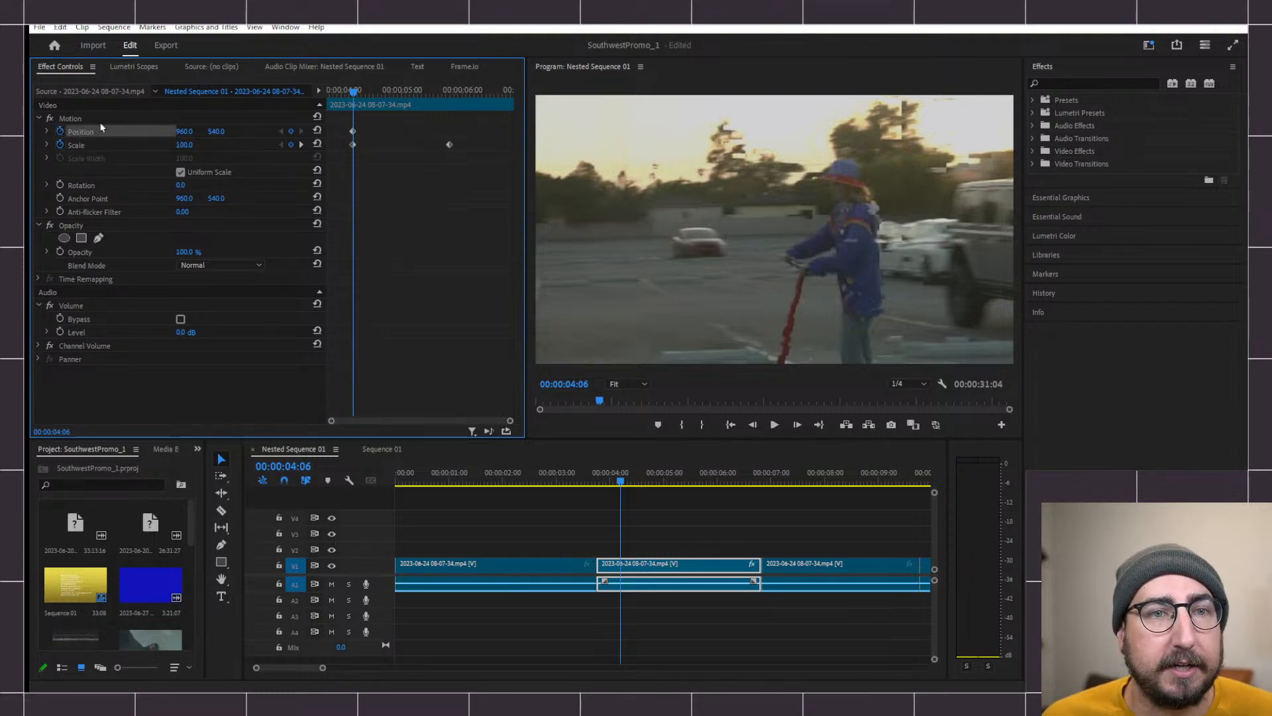
- Add a Position keyframe of 373, 1550 at 00:00:05:24, centering the subject's face, and play back the zoom from the clip's start
left_click(449, 91)
key("Right")
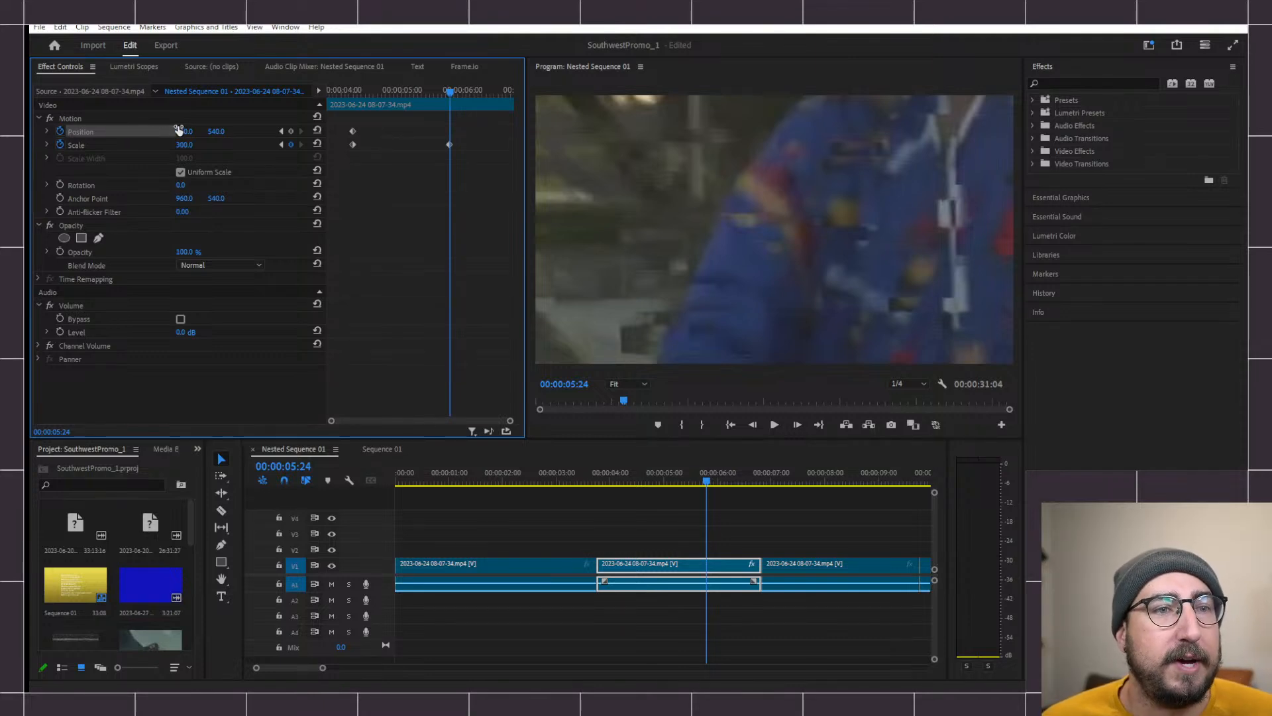
left_click_drag(190, 131, 5, 130)
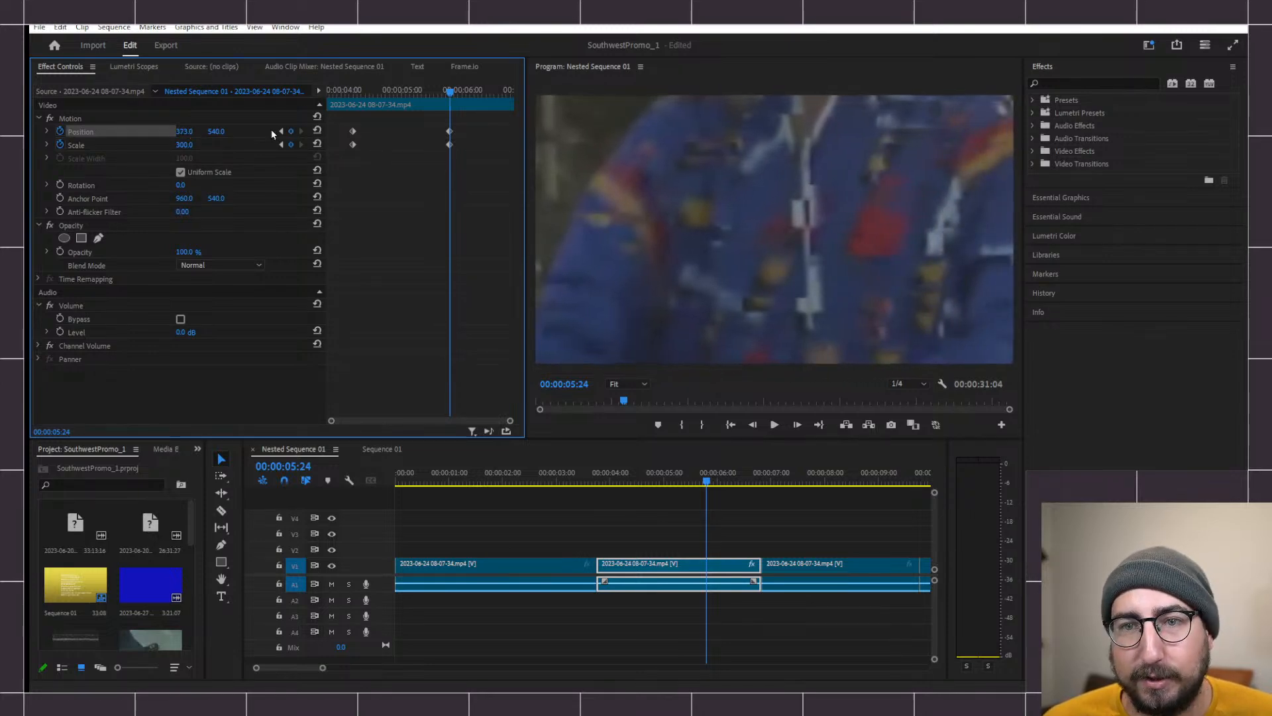
left_click_drag(209, 130, 402, 131)
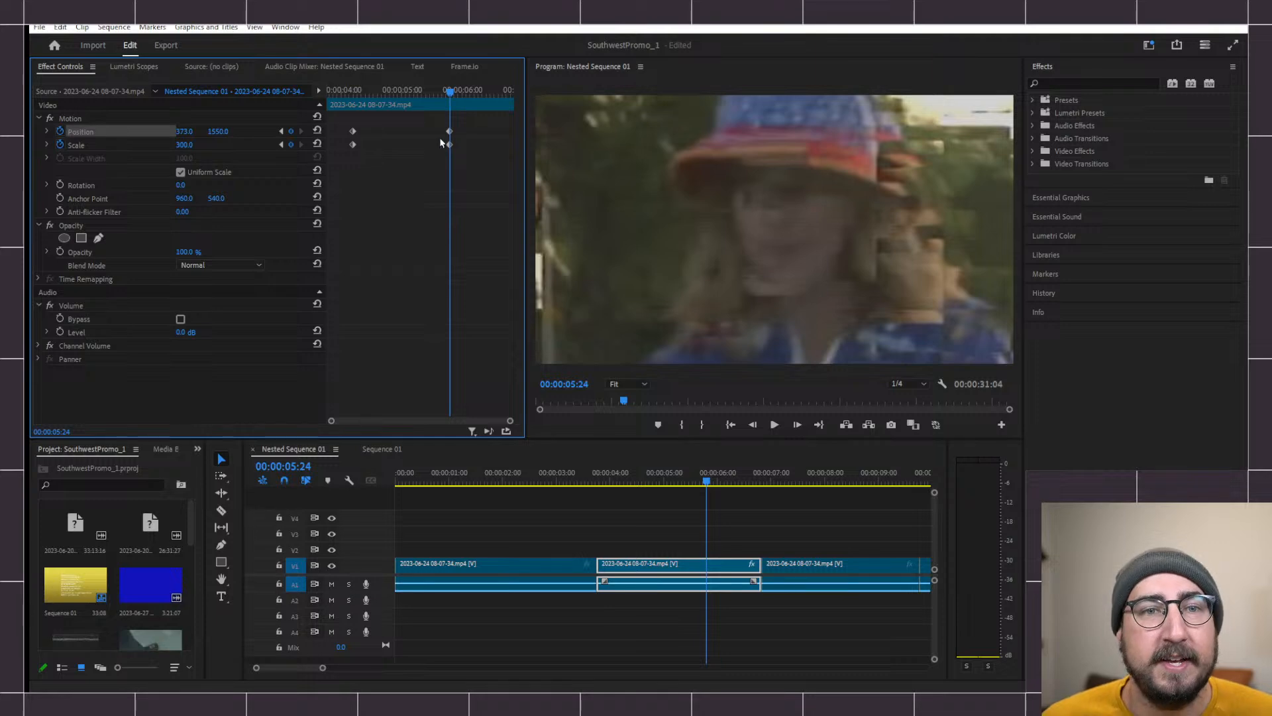
left_click(337, 91)
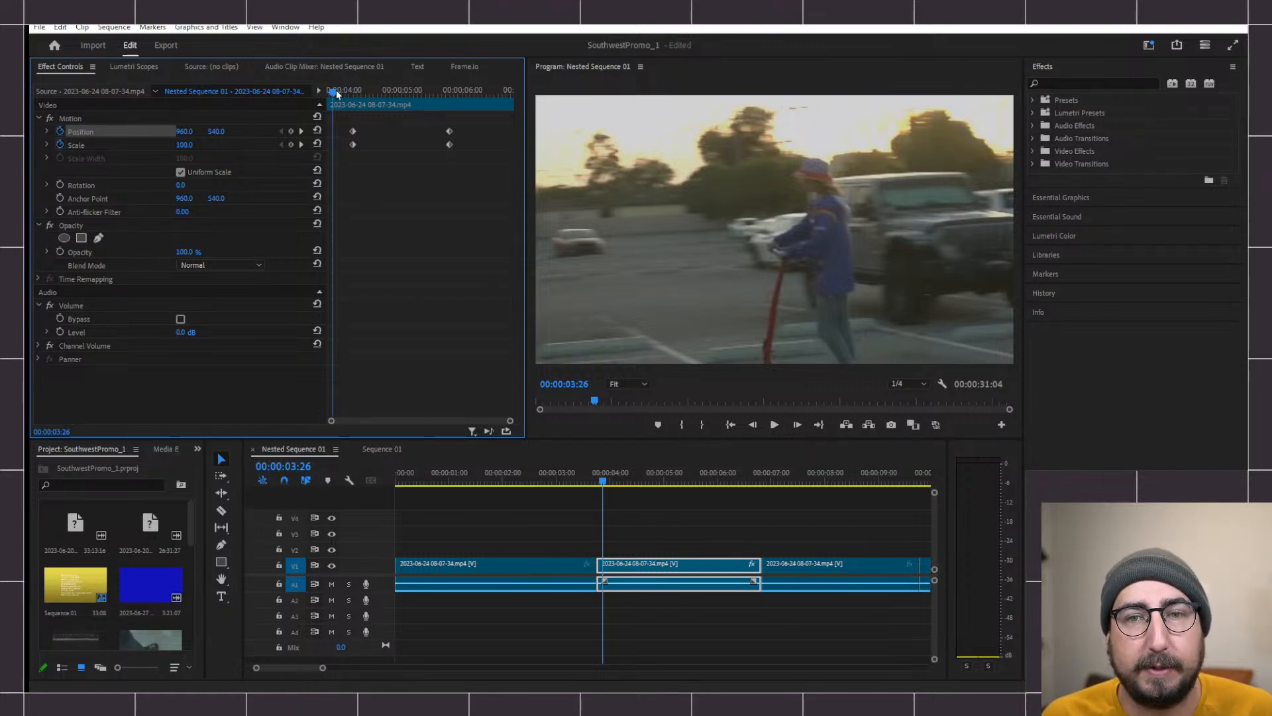
key("space")
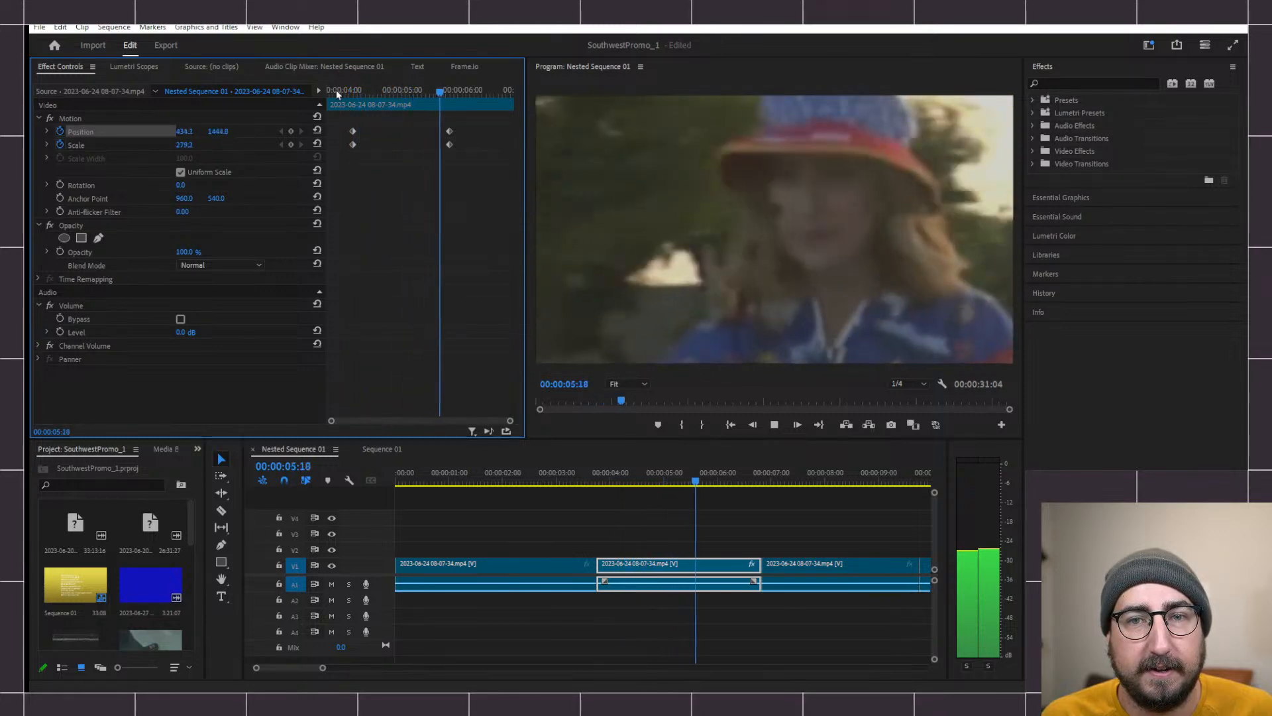
key("space")
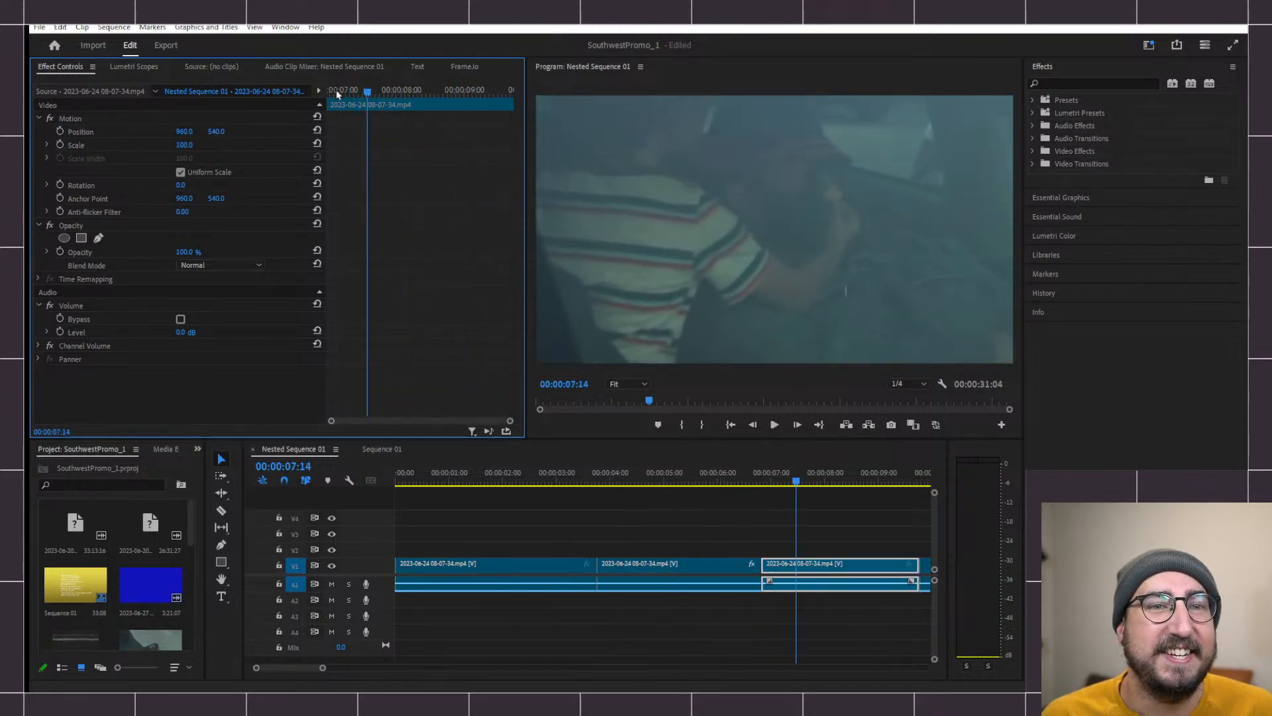
- Apply Auto Bezier temporal interpolation to all four Position and Scale keyframes of the middle clip
left_click(662, 564)
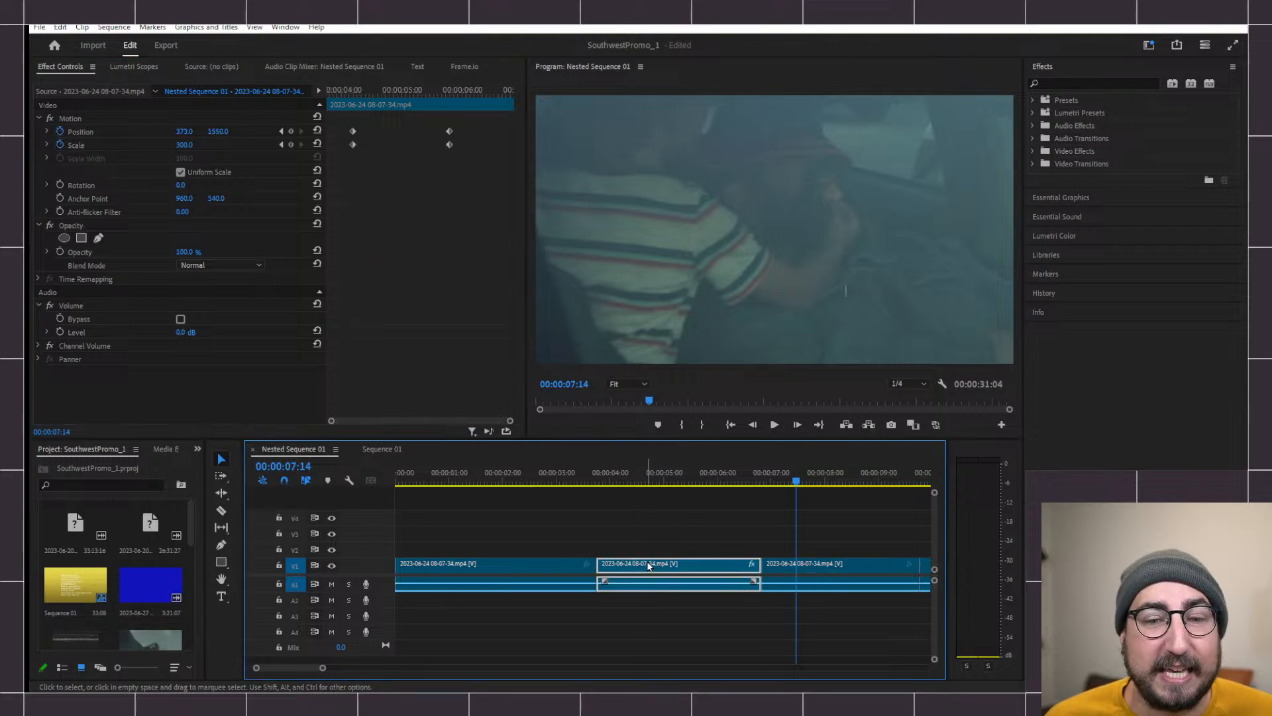
left_click(635, 482)
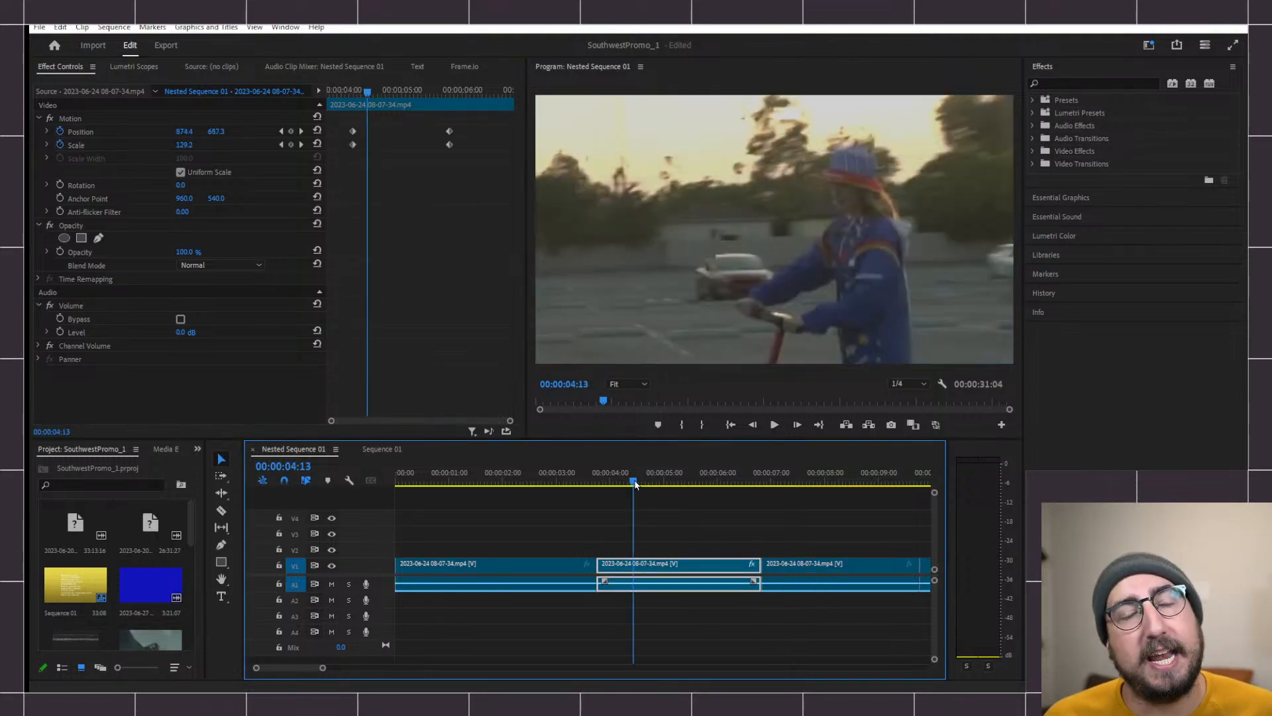
scroll(635, 483, "right", 1)
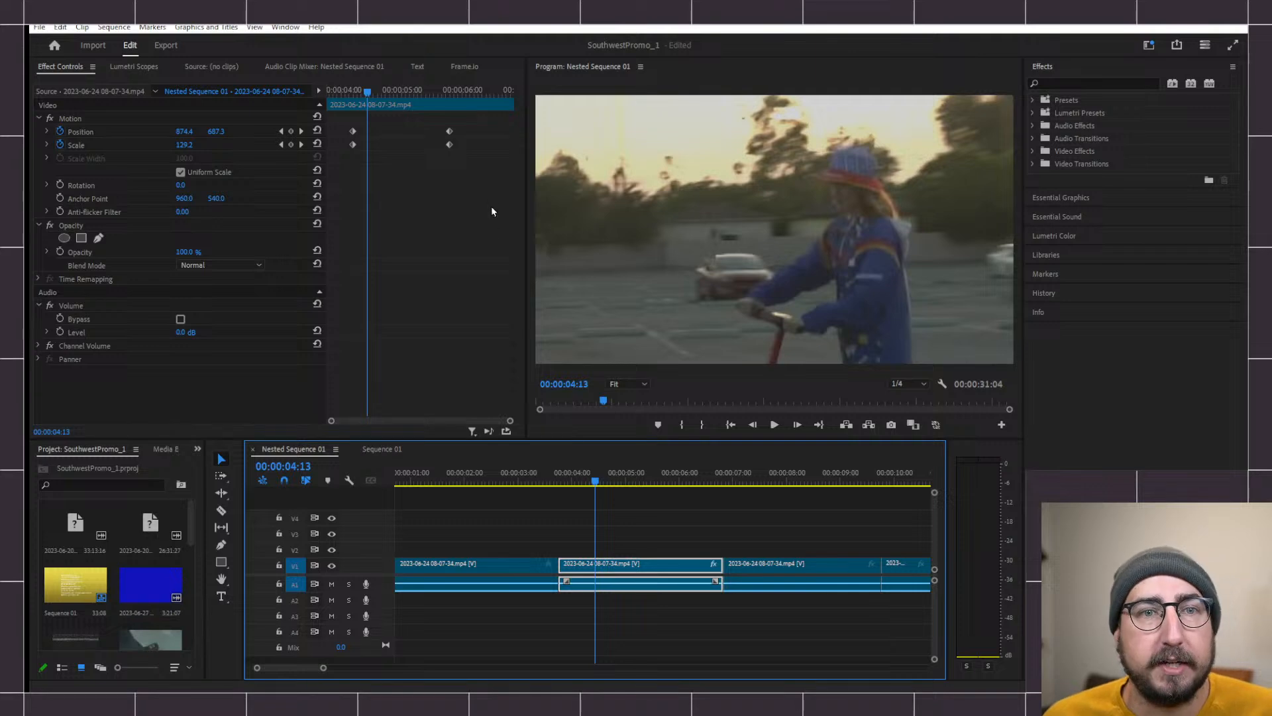
left_click_drag(480, 110, 339, 164)
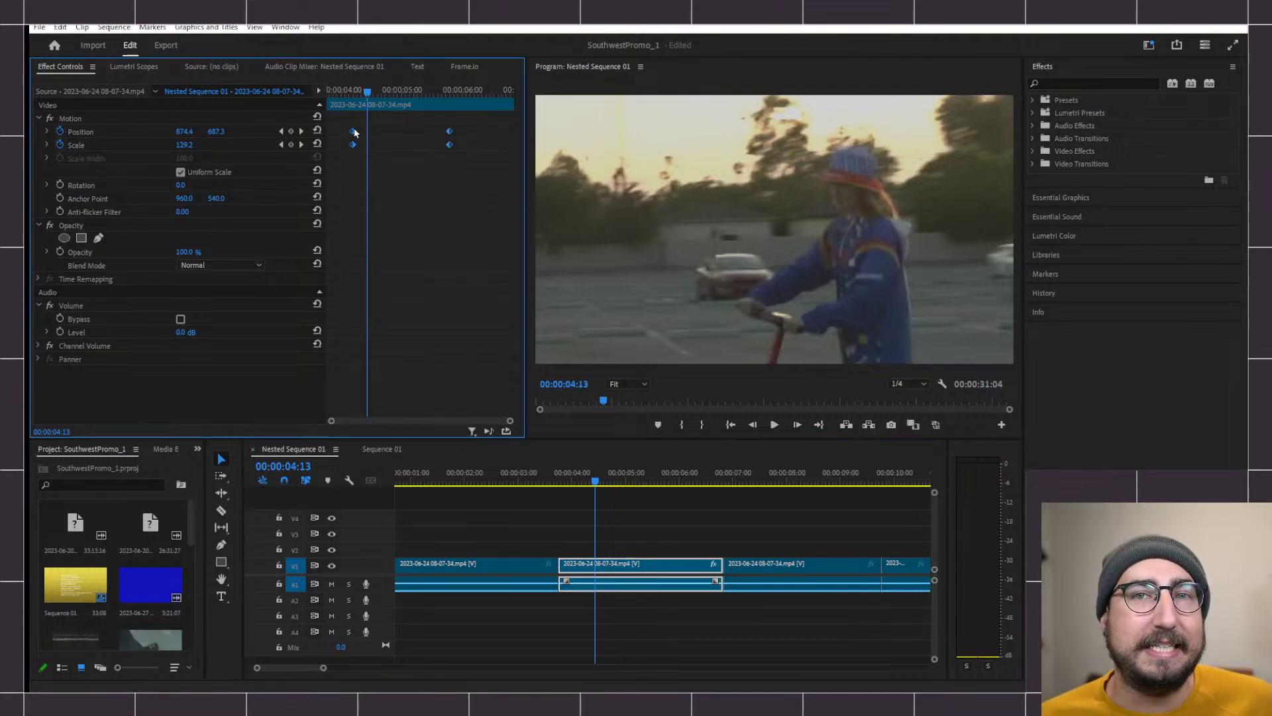
right_click(354, 133)
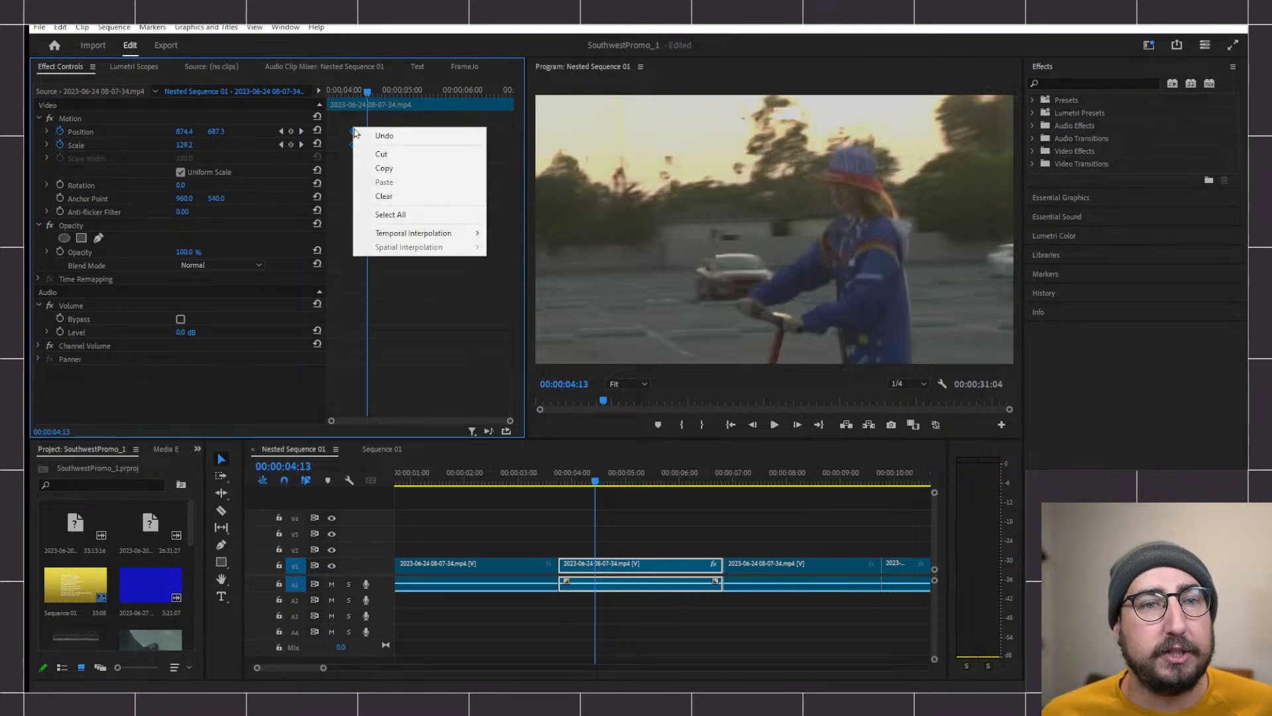
mouse_move(445, 238)
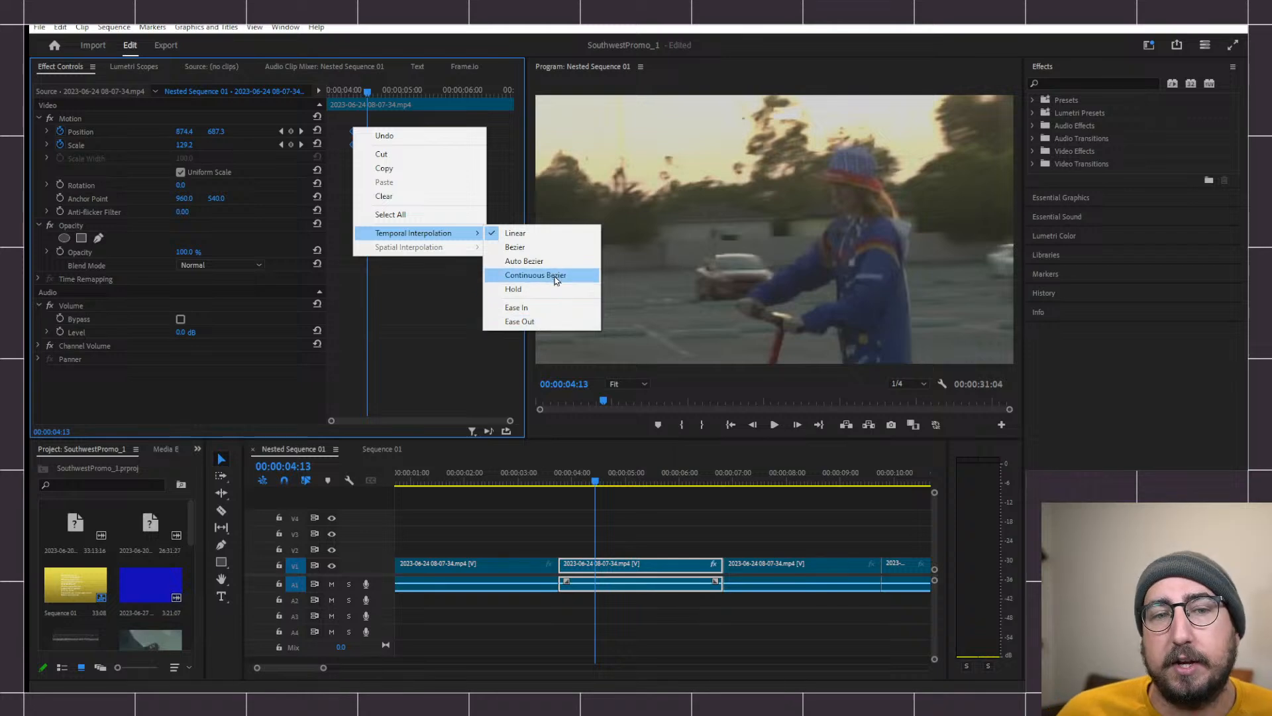
left_click(523, 260)
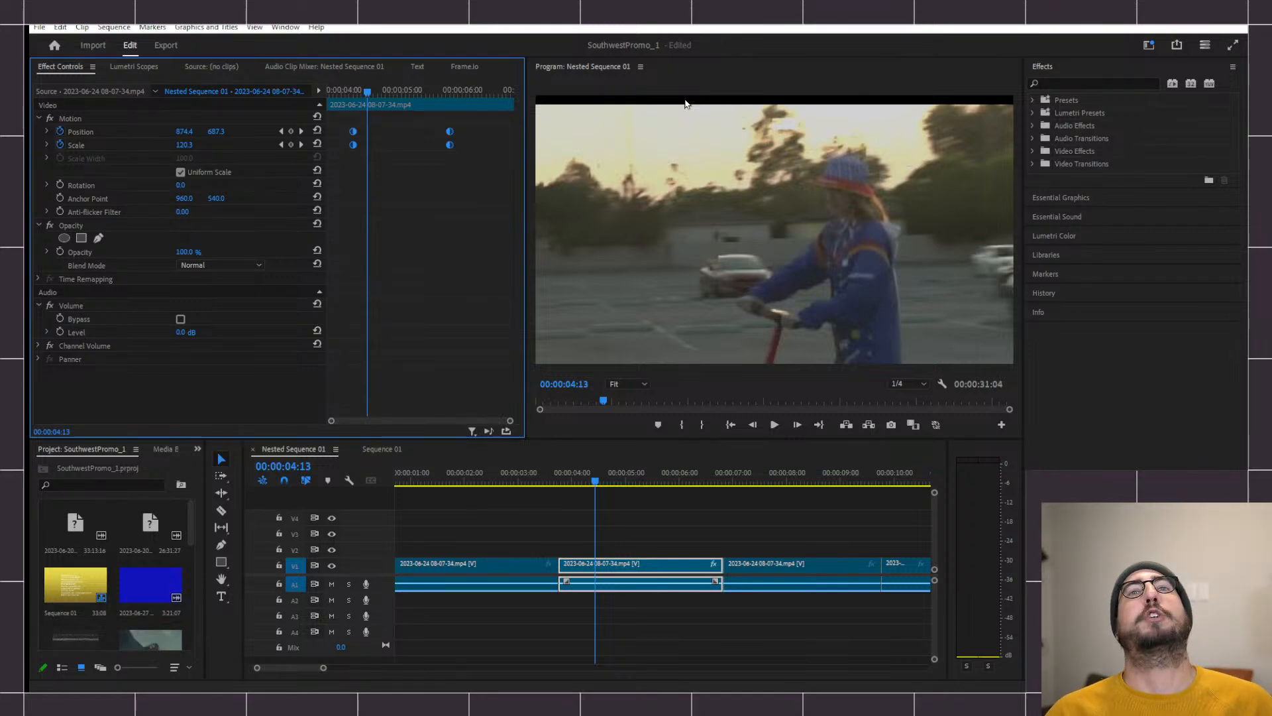
- Play the smoothed zoom from the clip's start and scrub between its first and second keyframe pairs to check the motion
left_click_drag(340, 91, 333, 90)
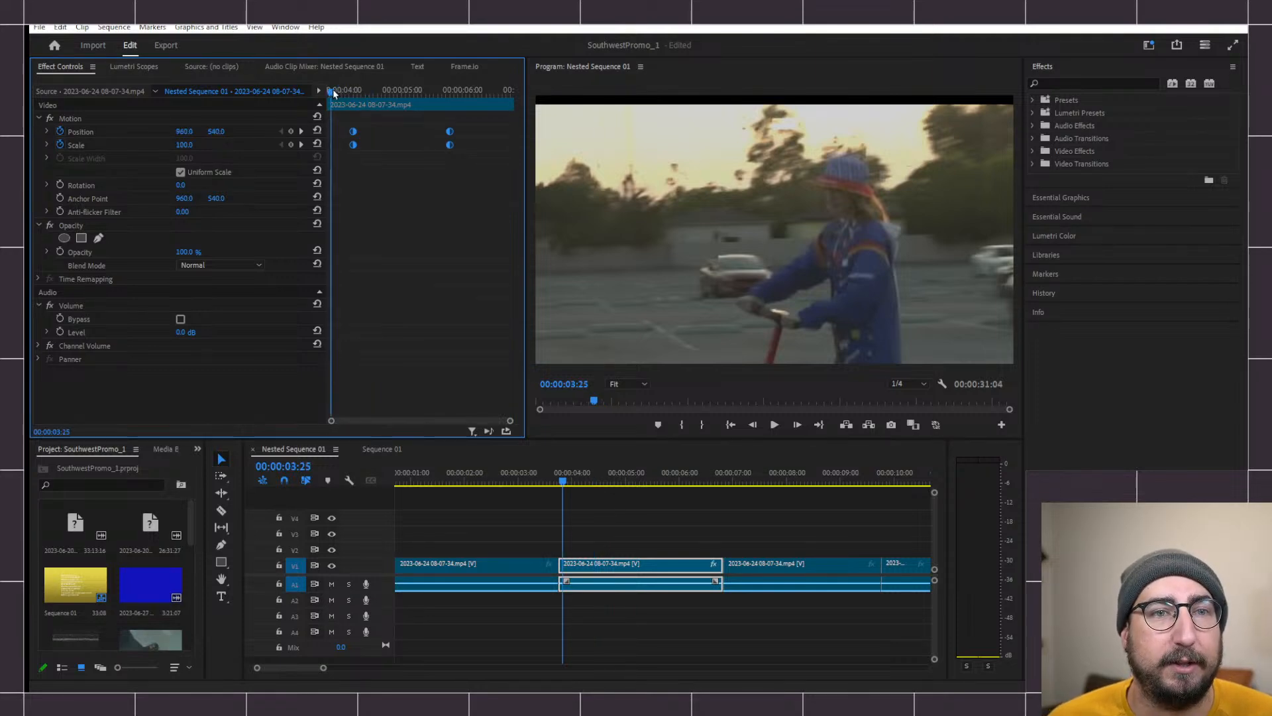
key("space")
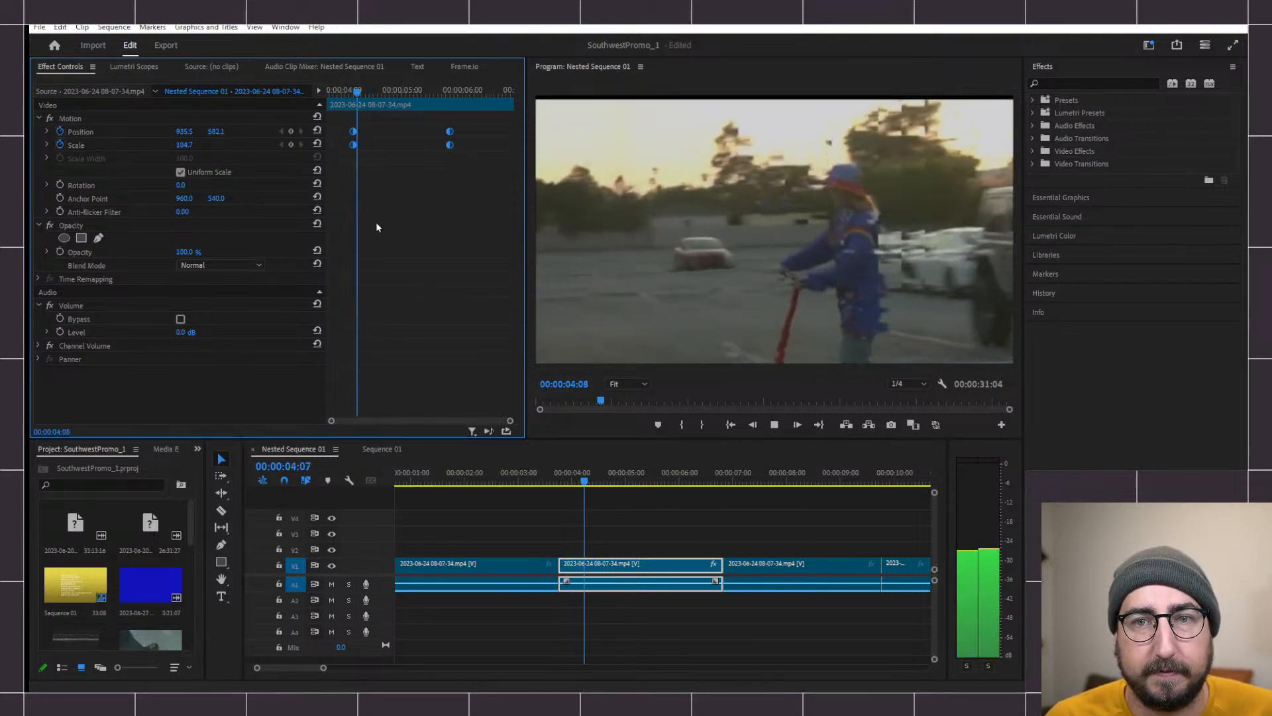
key("space")
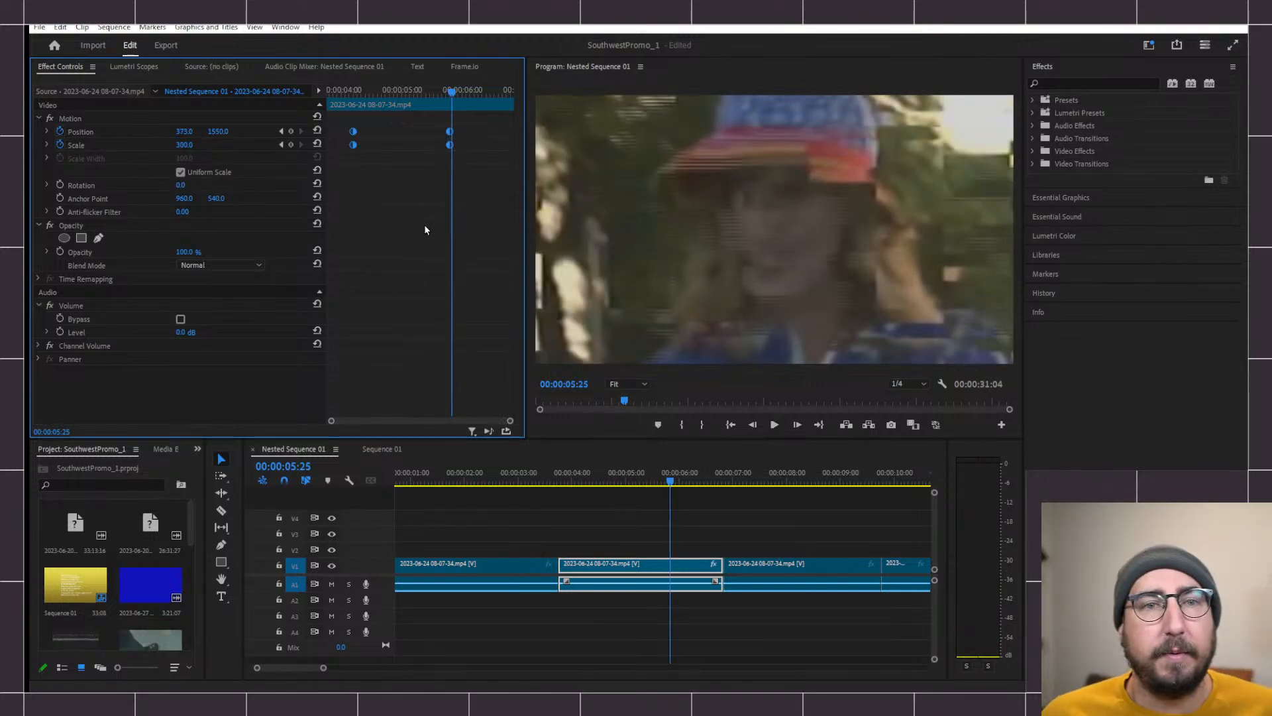
left_click(350, 92)
left_click_drag(348, 90, 368, 92)
left_click_drag(387, 92, 378, 95)
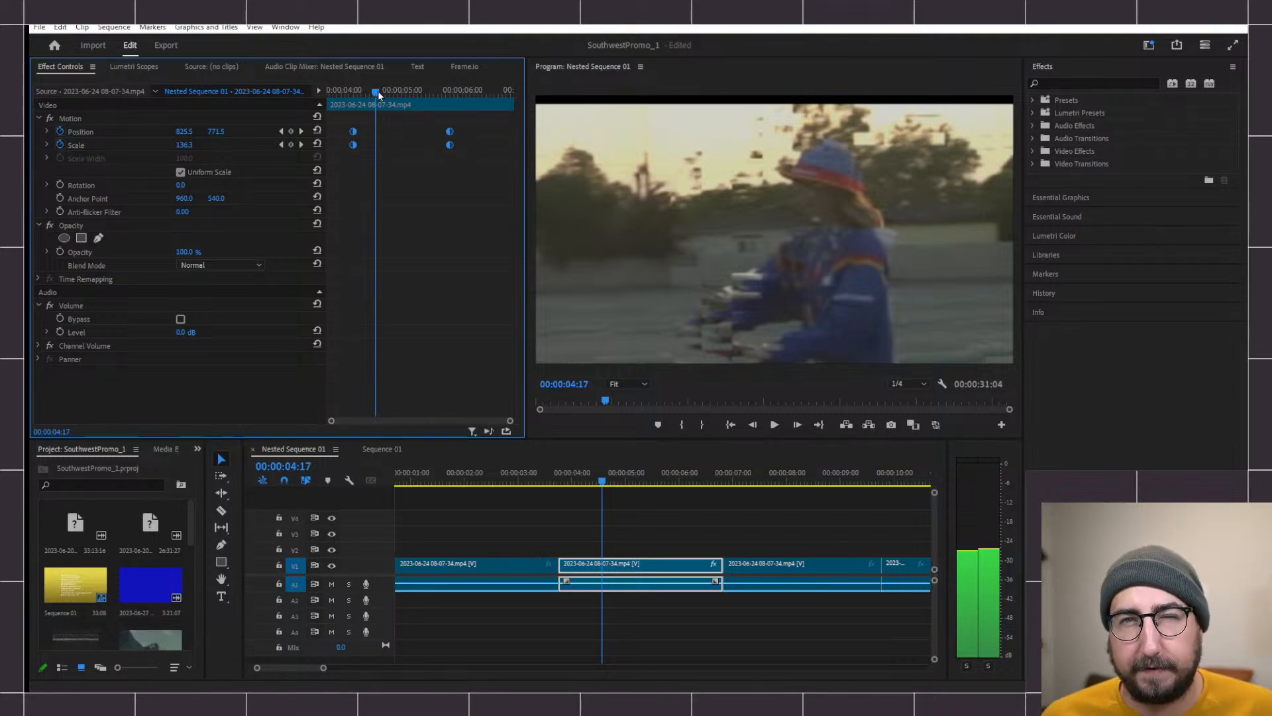
left_click_drag(378, 95, 454, 87)
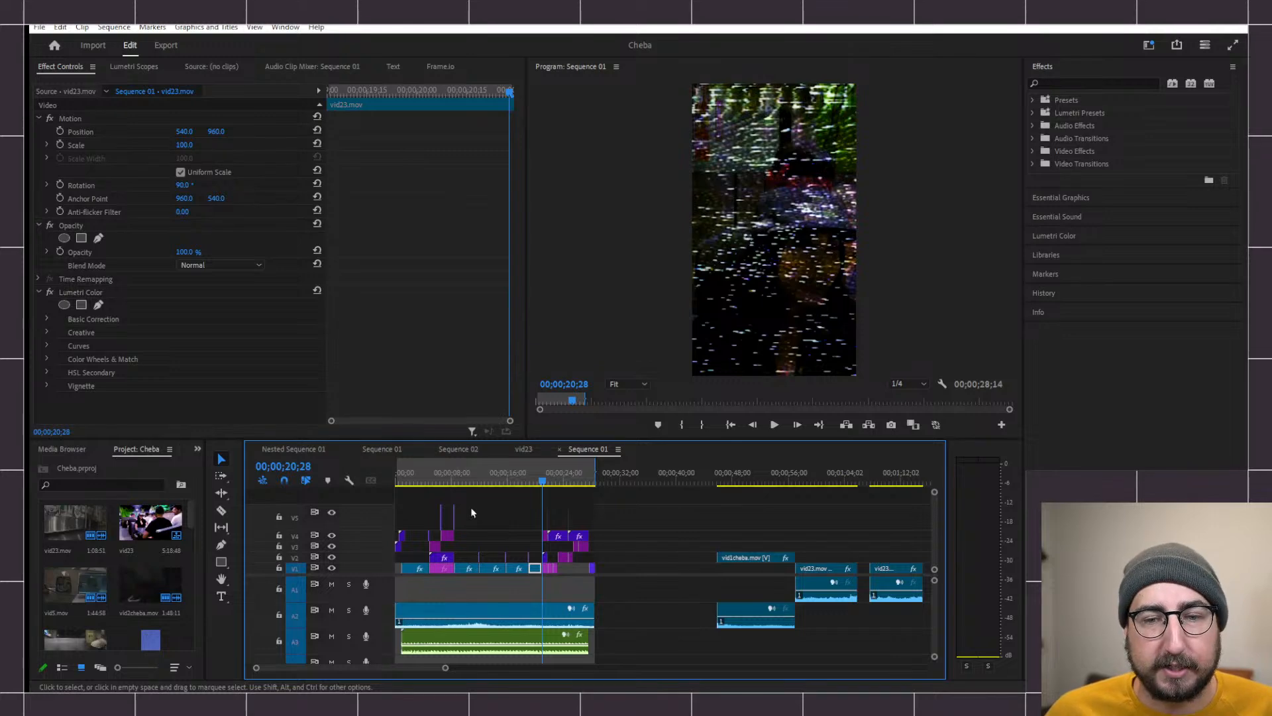
- Delete the long A3 music clip and the A2 audio clip beneath the main edit in the Cheba project's Sequence 01
left_click(481, 647)
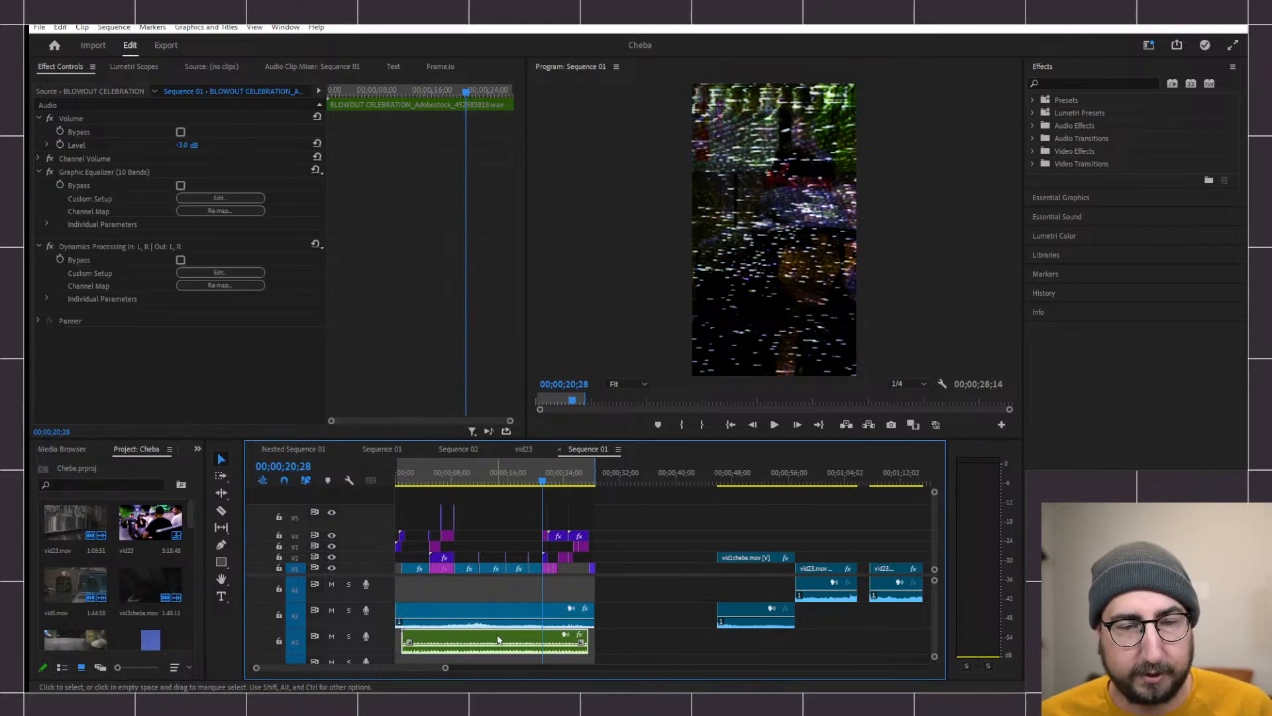
key("Delete")
left_click(475, 615)
key("Delete")
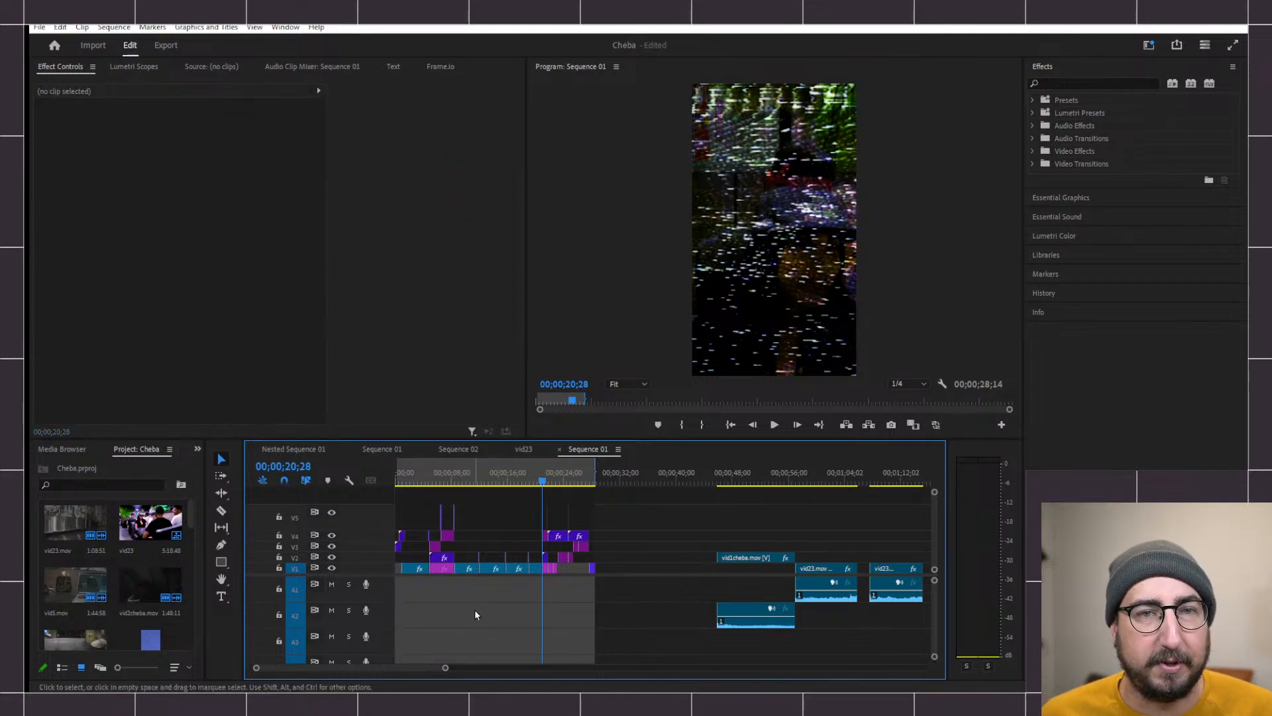
- Examine the title cards around 00;00;05;00 to 00;00;07;11 and the glitch transition at the start of Whites.jpg
mouse_move(428, 478)
left_mouse_down()
mouse_move(387, 477)
mouse_move(459, 466)
mouse_move(434, 464)
left_mouse_up()
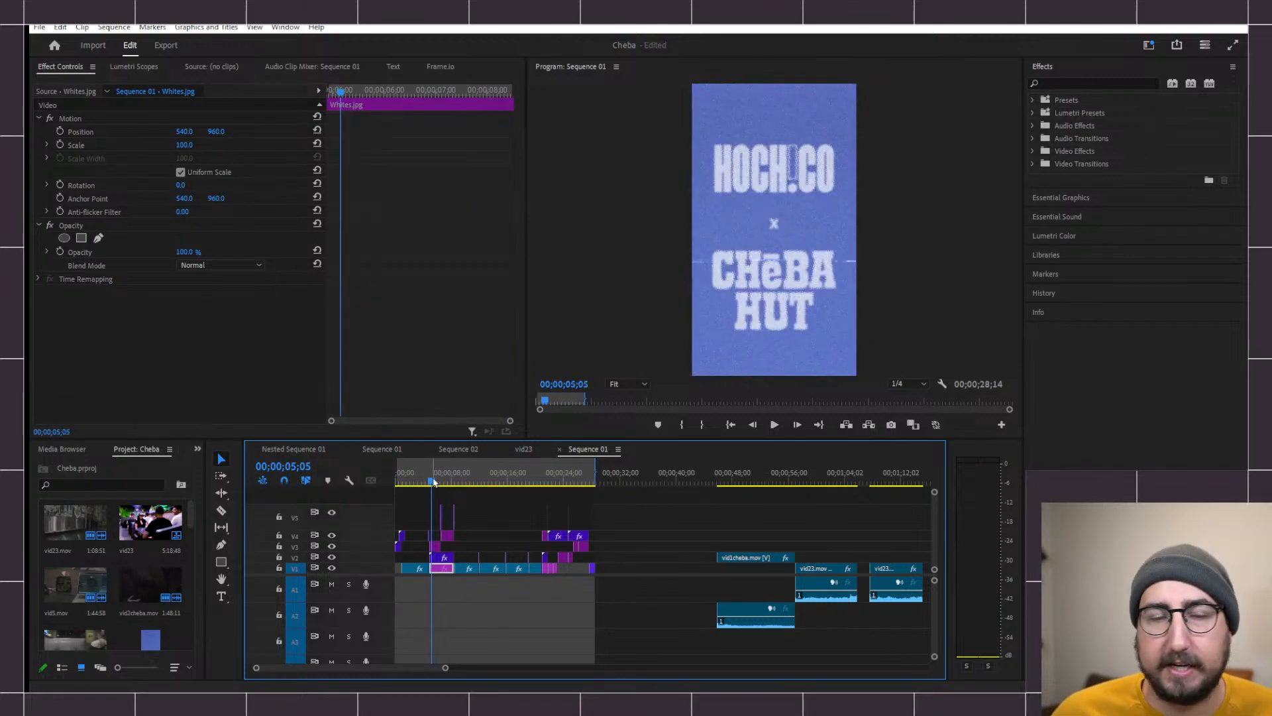
left_click_drag(445, 668, 331, 668)
left_click(569, 482)
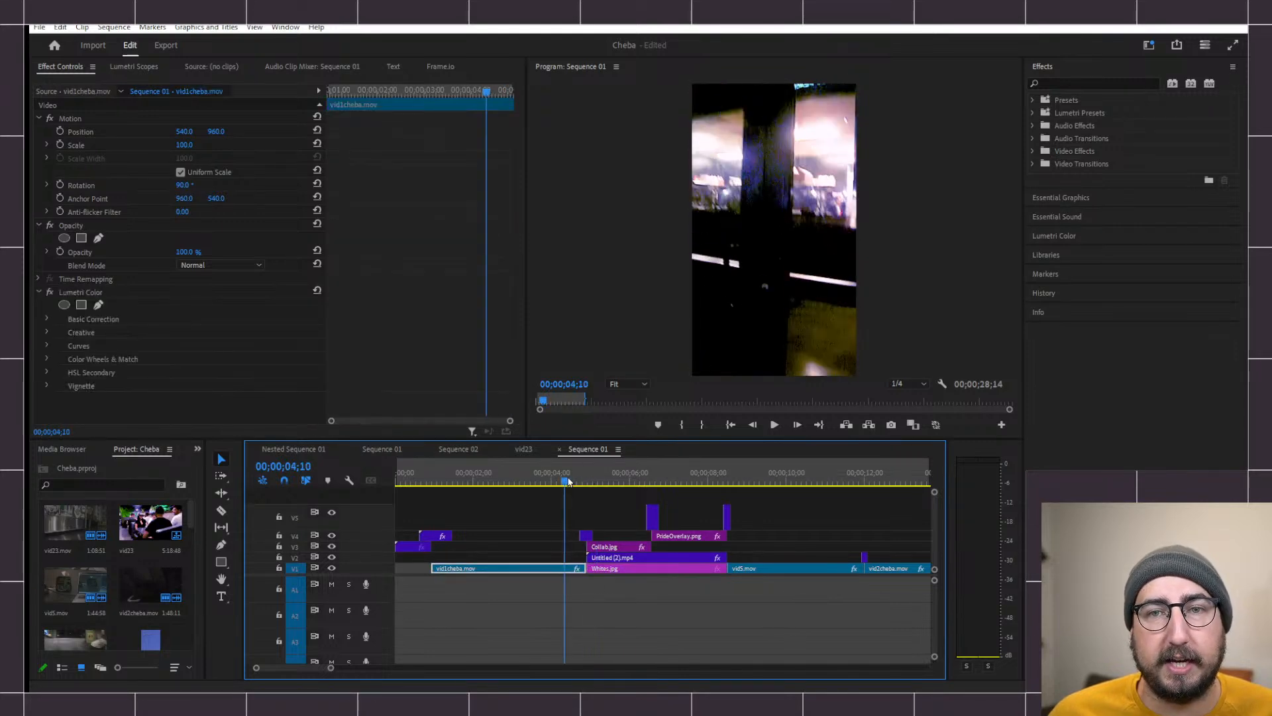
left_click_drag(568, 482, 687, 478)
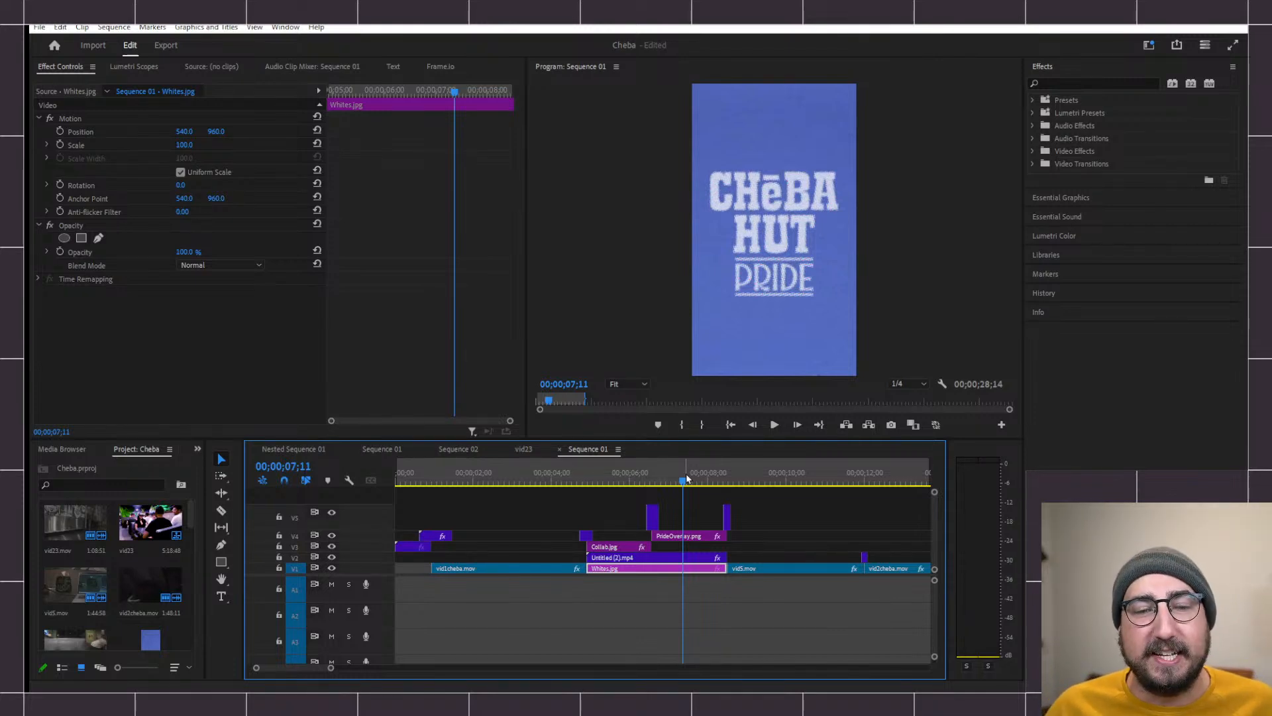
left_click(615, 479)
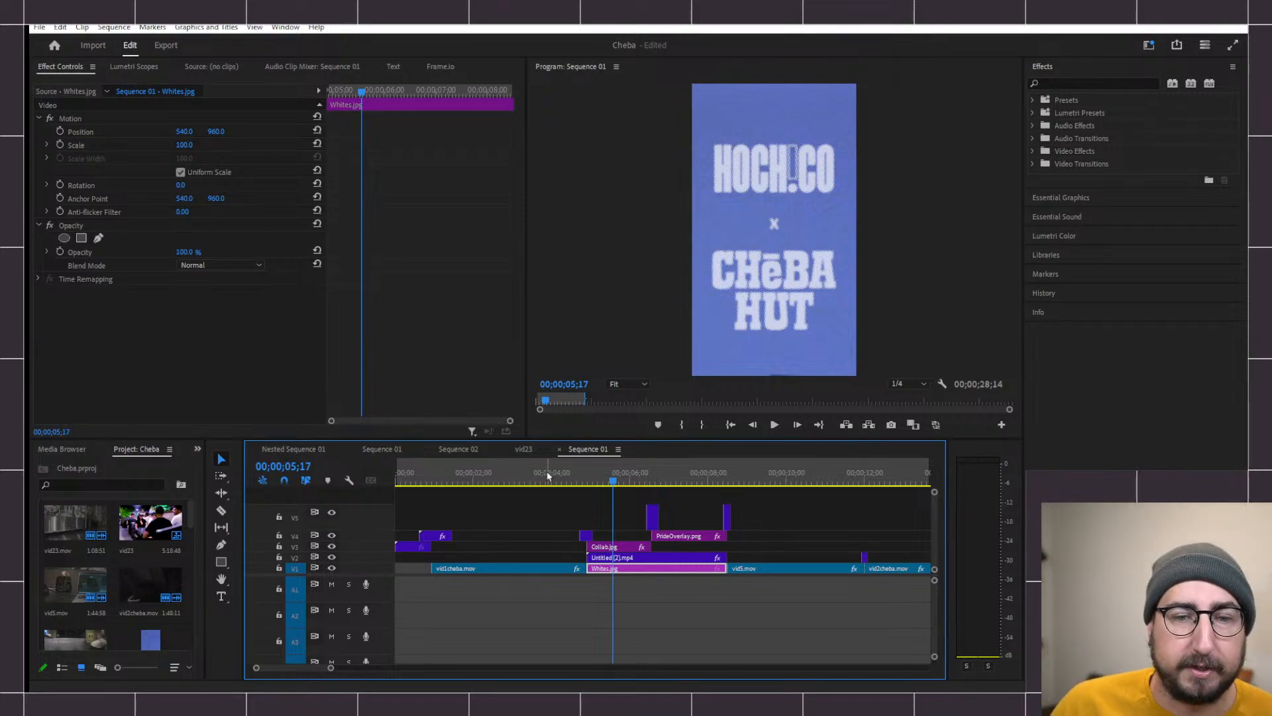
mouse_move(613, 473)
left_mouse_down()
mouse_move(660, 468)
mouse_move(604, 474)
left_mouse_up()
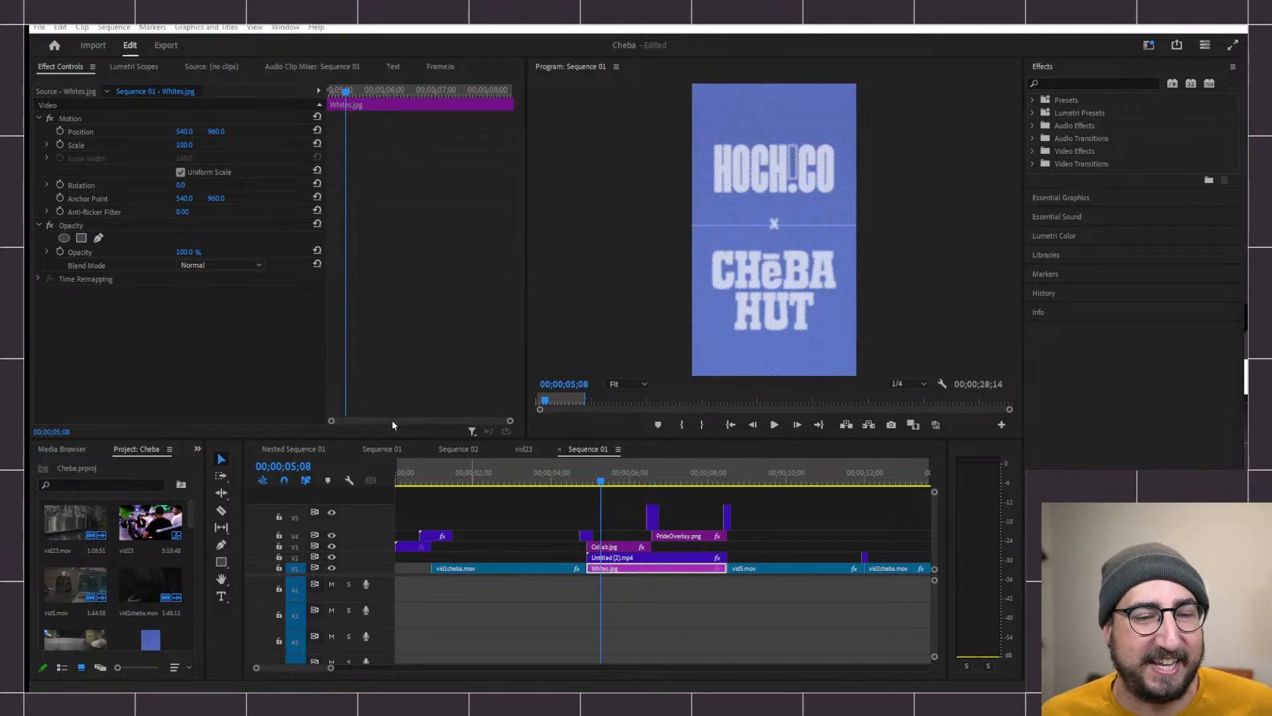
left_click(587, 483)
left_click_drag(587, 483, 600, 483)
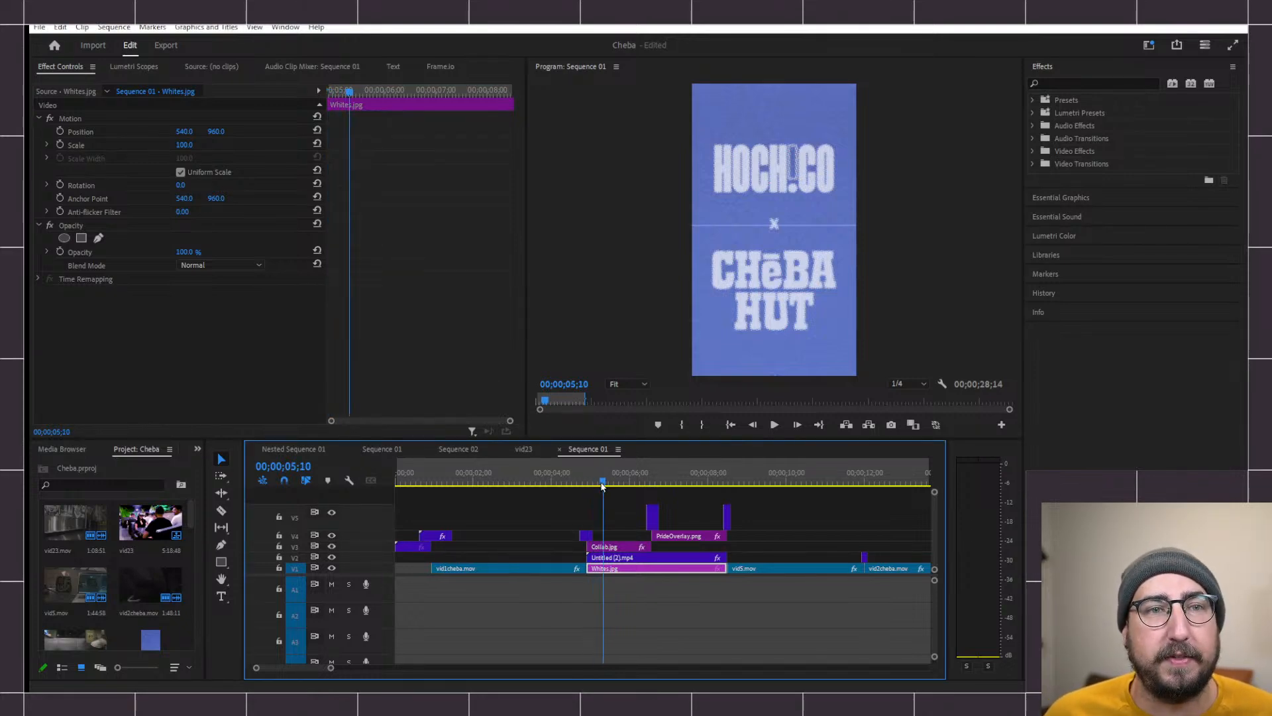
left_click_drag(346, 98, 329, 98)
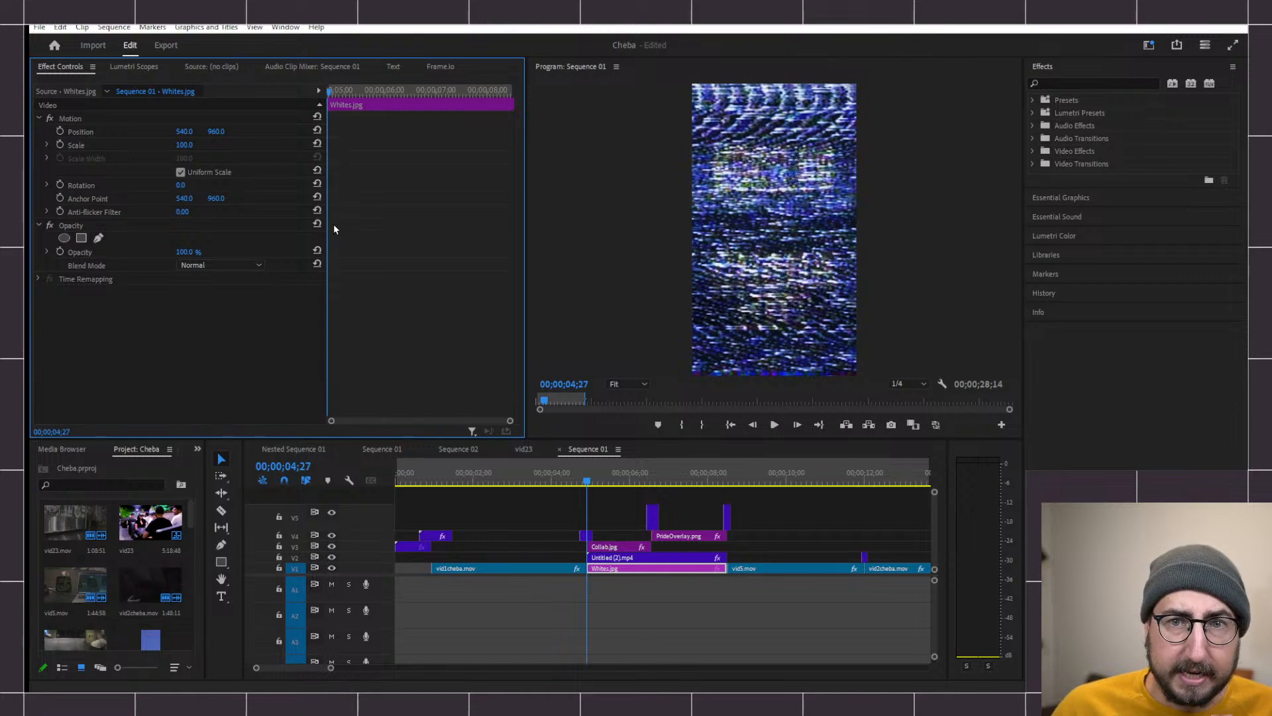
left_click_drag(331, 93, 335, 93)
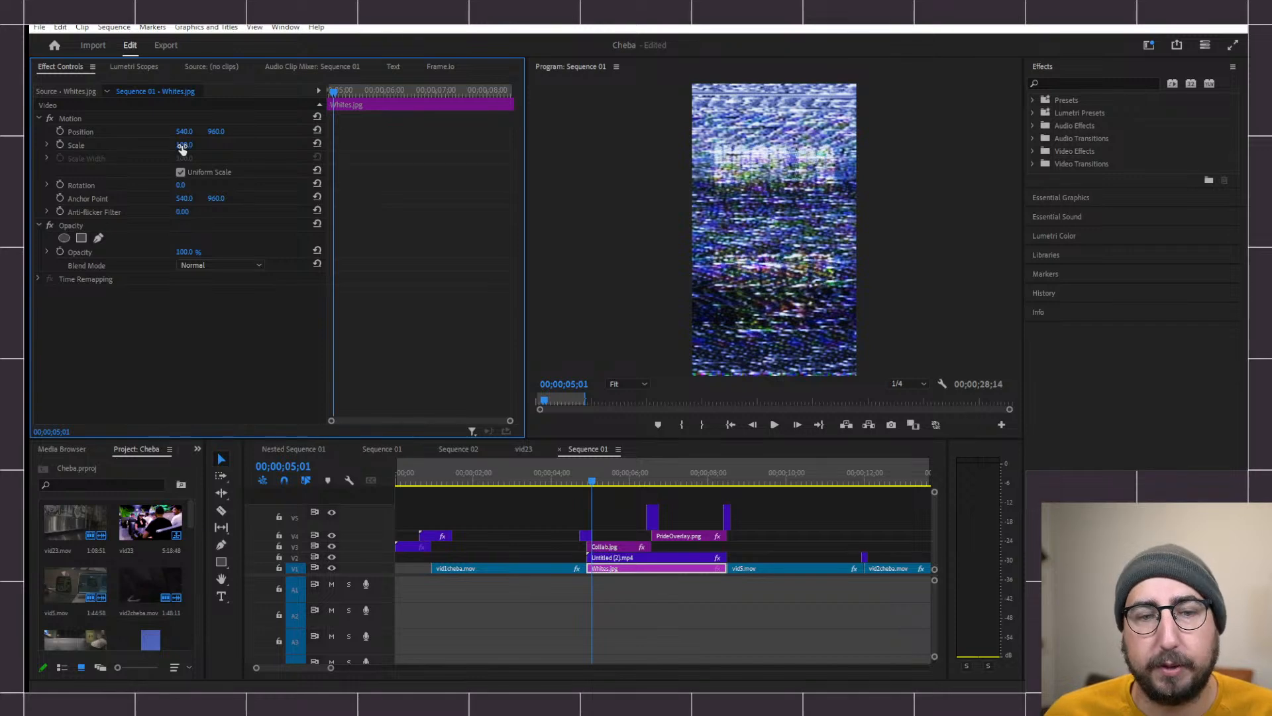
- Try shifting the Collab.jpg title sideways by setting its horizontal Position to 595 at 00;00;05;10
left_click(617, 548)
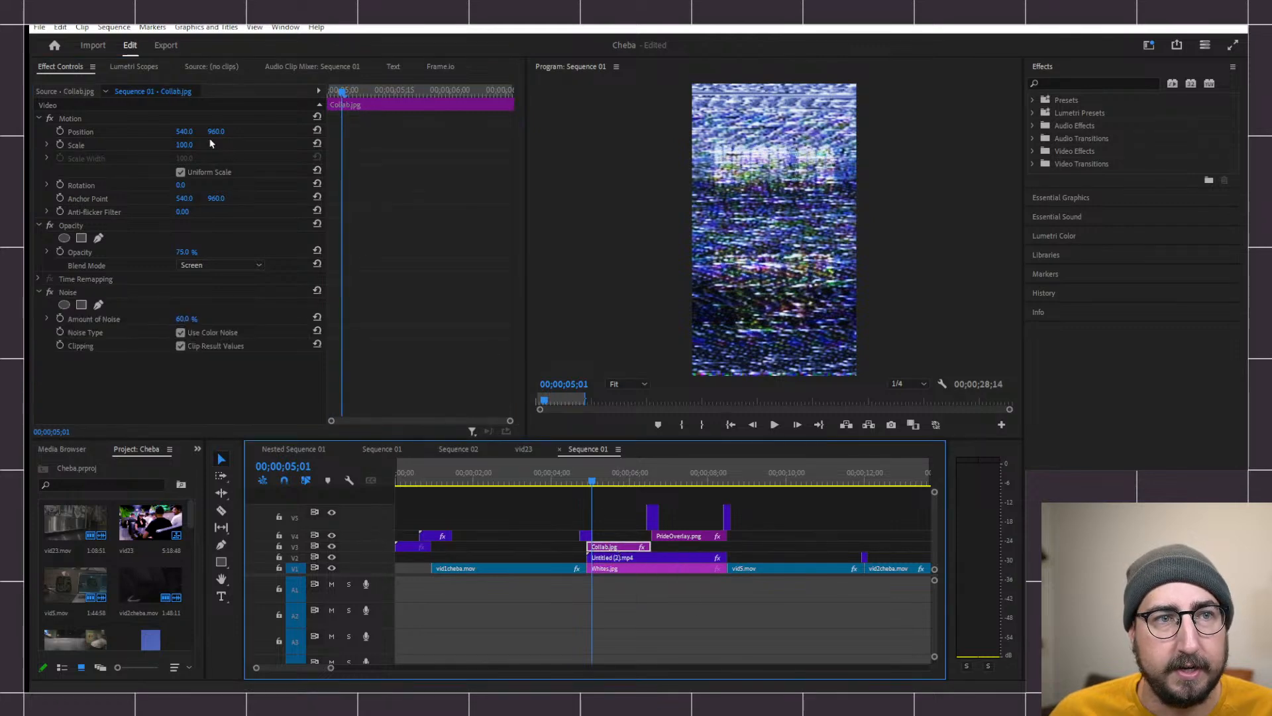
left_click_drag(407, 88, 375, 90)
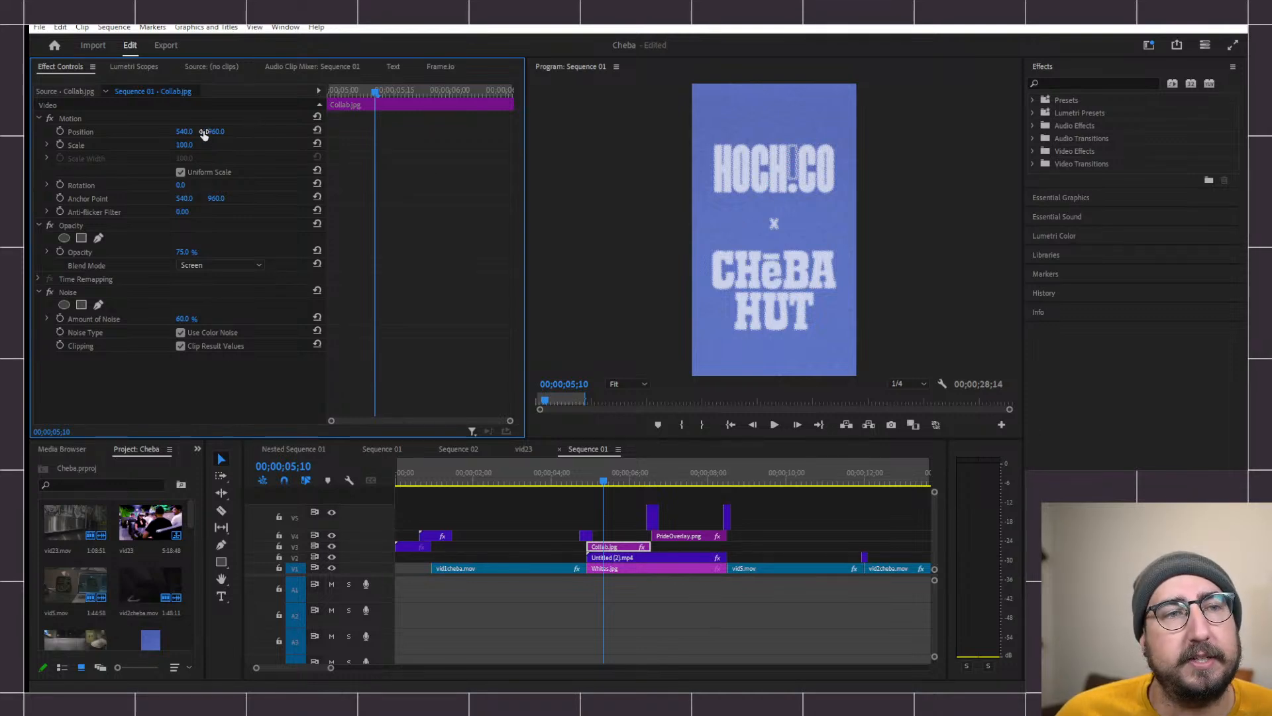
mouse_move(185, 131)
left_mouse_down()
mouse_move(228, 131)
mouse_move(203, 131)
left_mouse_up()
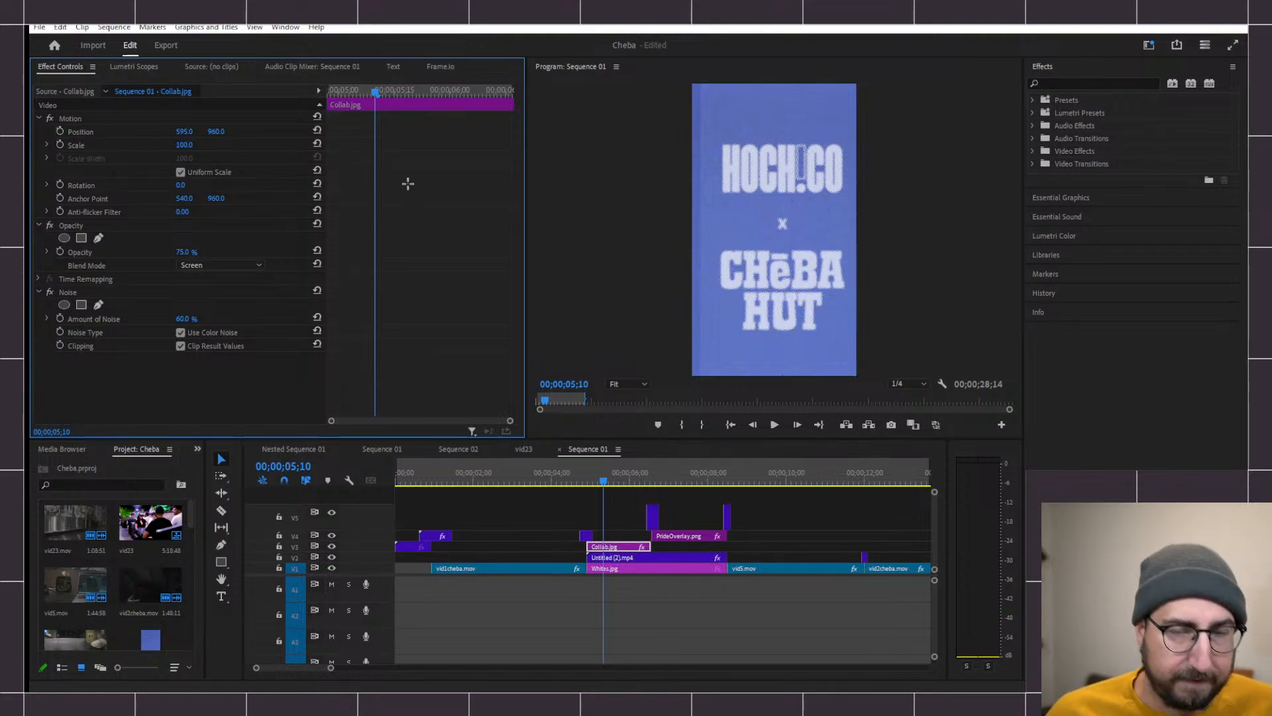
- At 00;00;05;01, enlarge the Collab.jpg title to a Scale of 329 and set its Position to 323, 2113
left_click(590, 481)
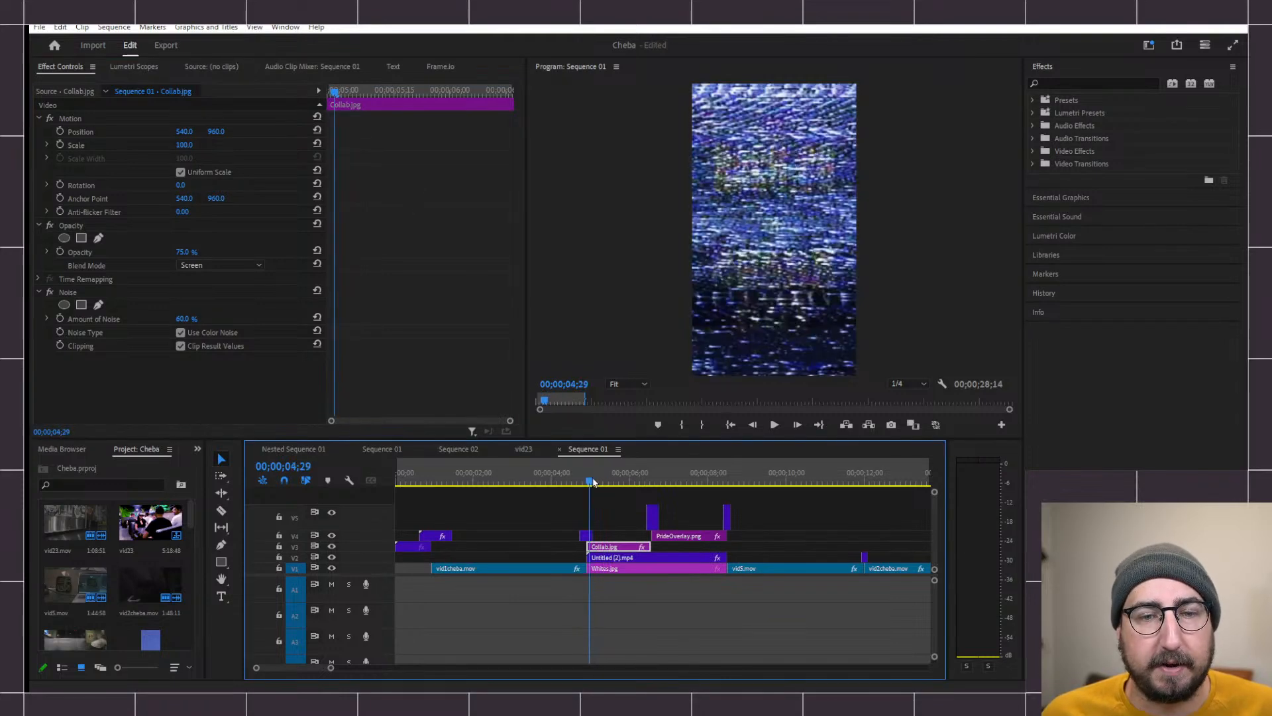
left_click_drag(359, 93, 338, 91)
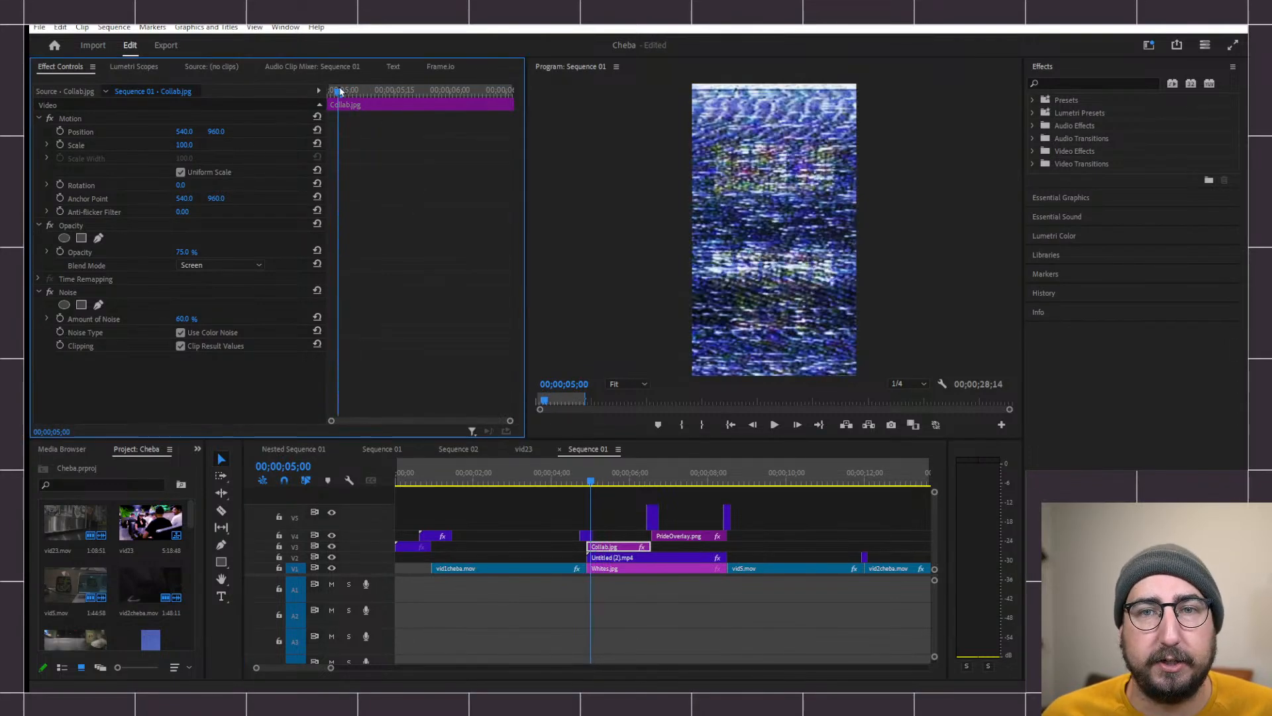
left_click(342, 91)
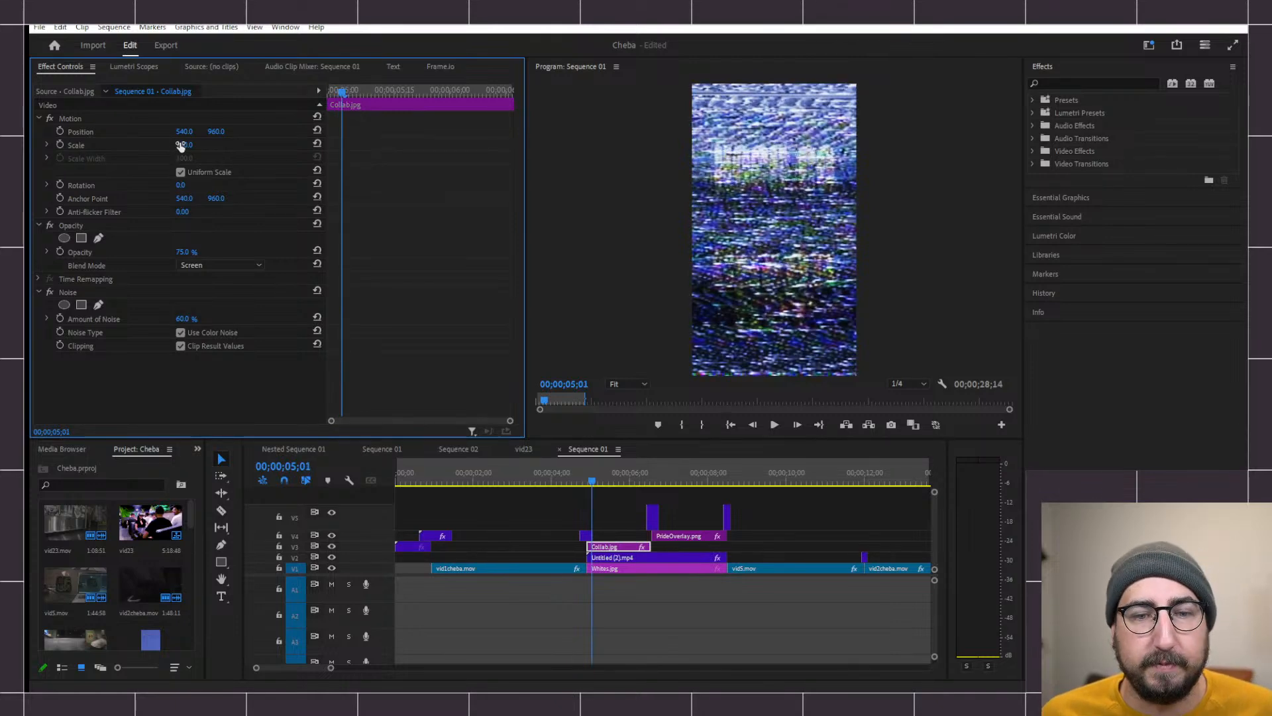
left_click_drag(180, 145, 40, 132)
left_click_drag(215, 131, 953, 132)
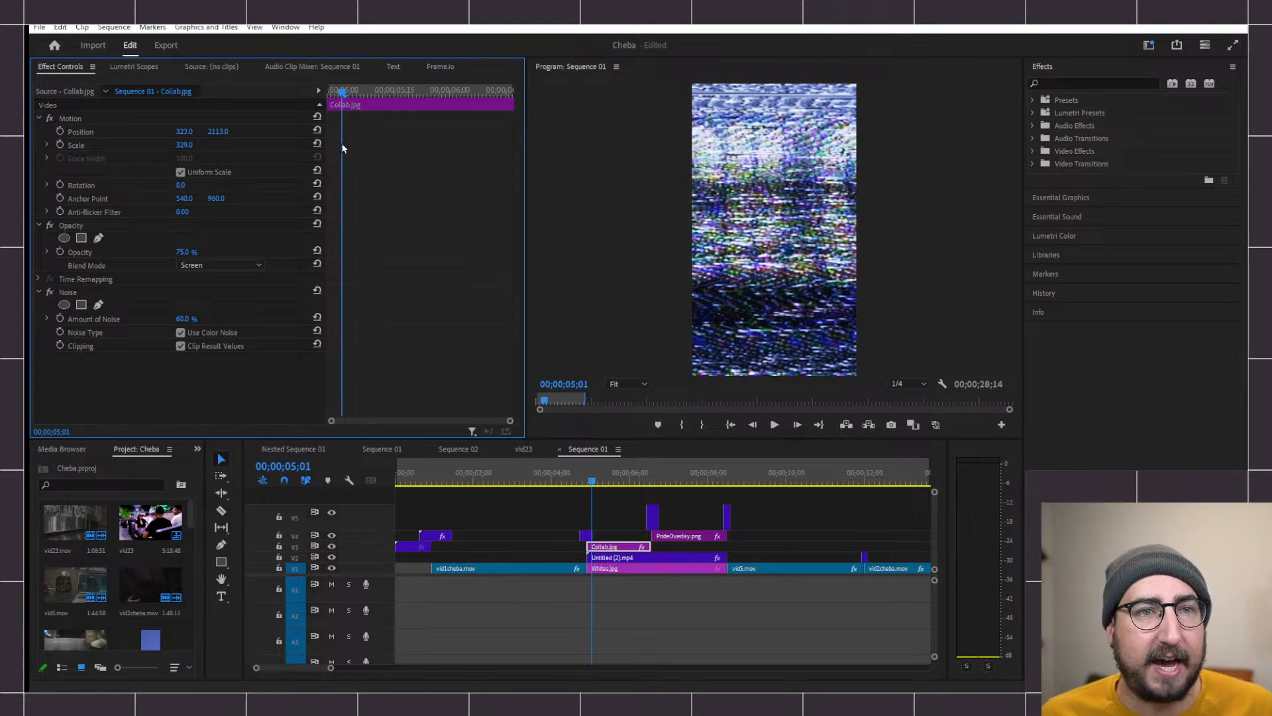
- Enable Position keyframing on Collab.jpg at 00;00;05;01, then at 00;00;05;03 set its Scale to 239 and Position to 828, 2243
left_click(61, 133)
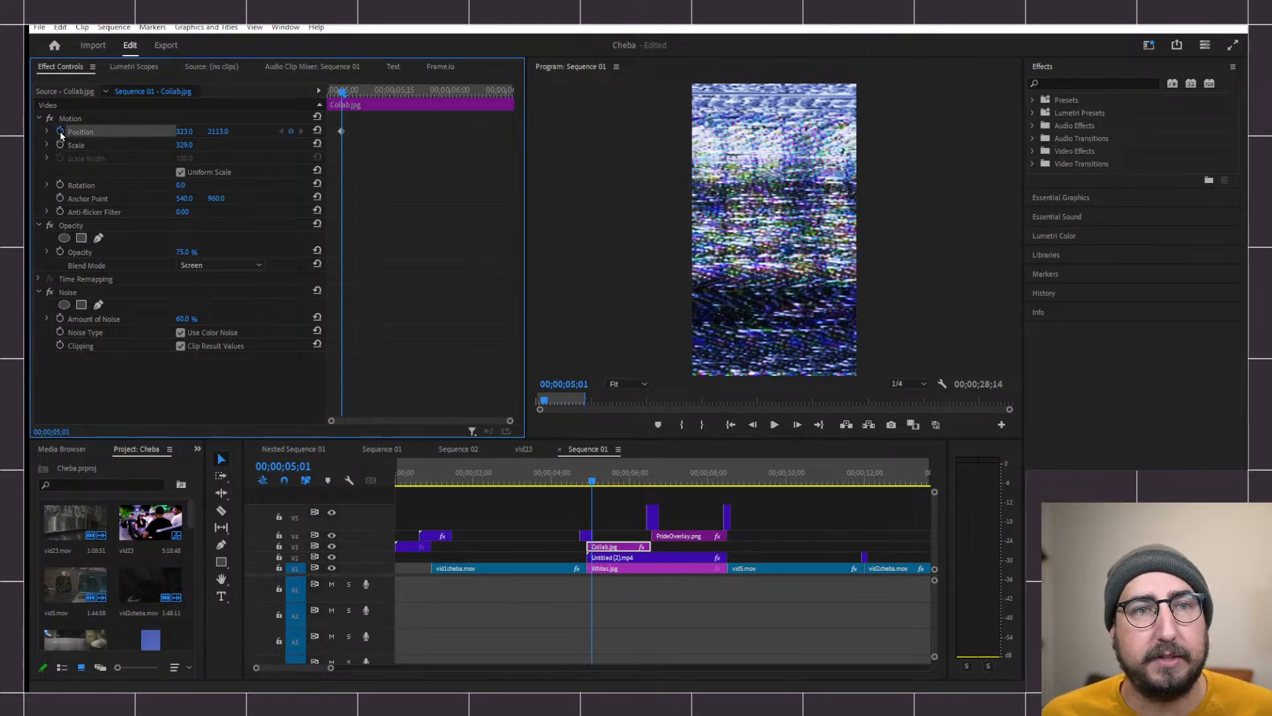
left_click_drag(341, 92, 325, 93)
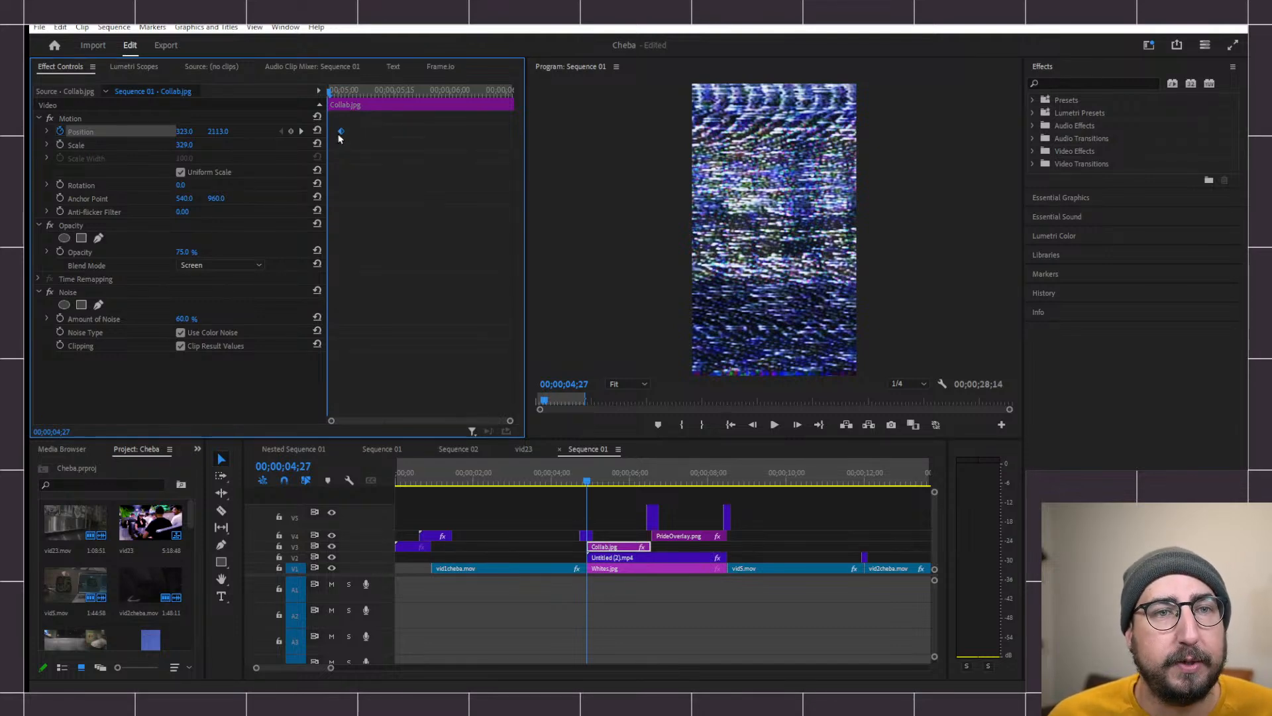
left_click(351, 92)
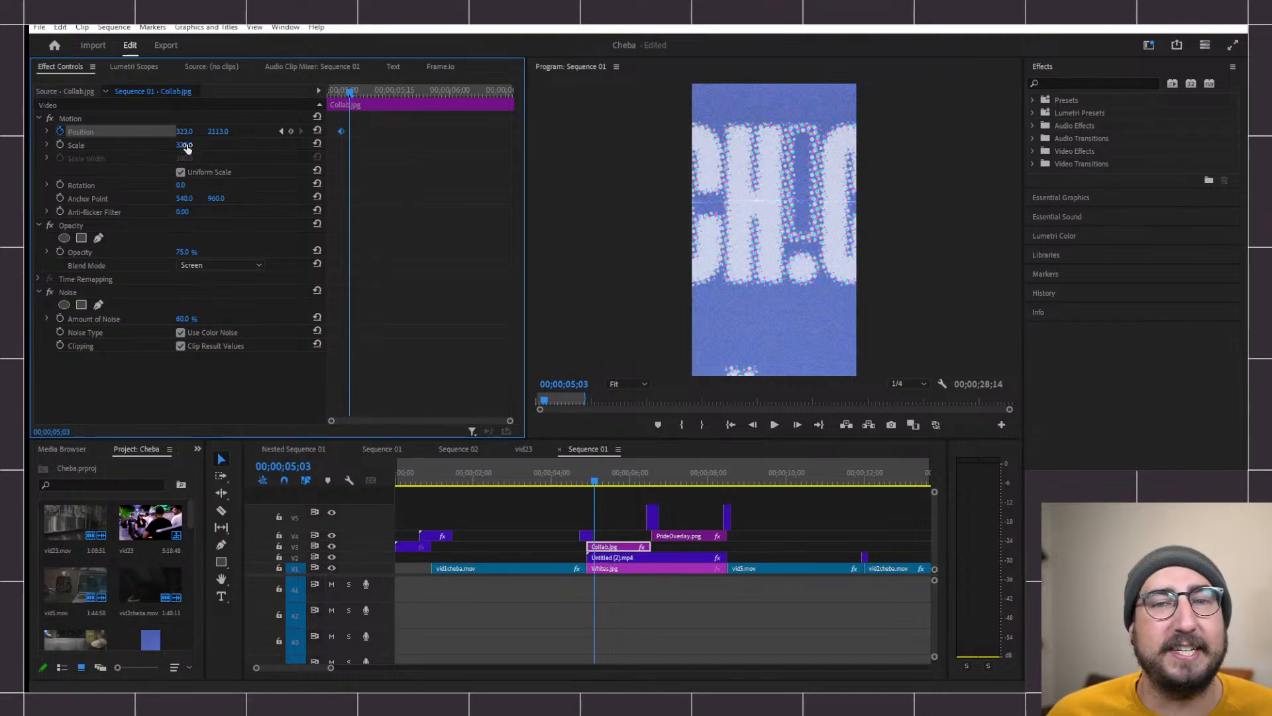
left_click_drag(185, 144, 125, 144)
left_click_drag(217, 132, 516, 132)
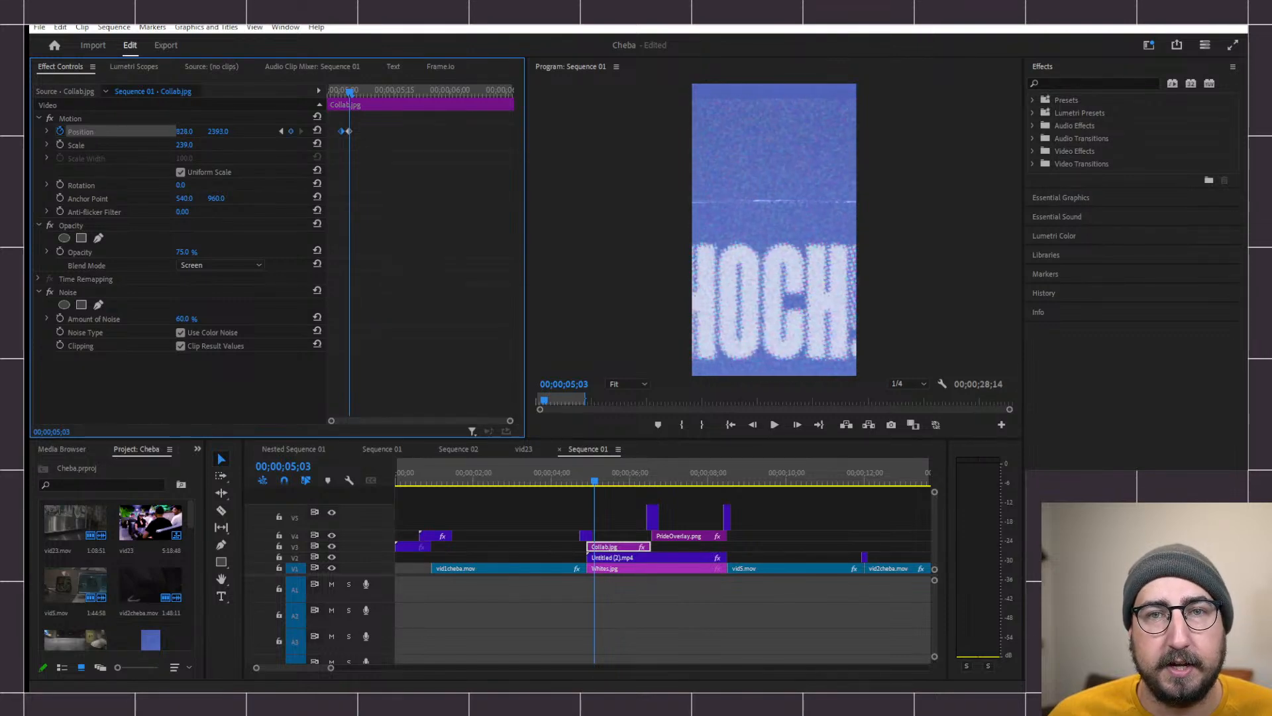
left_click_drag(206, 132, 106, 132)
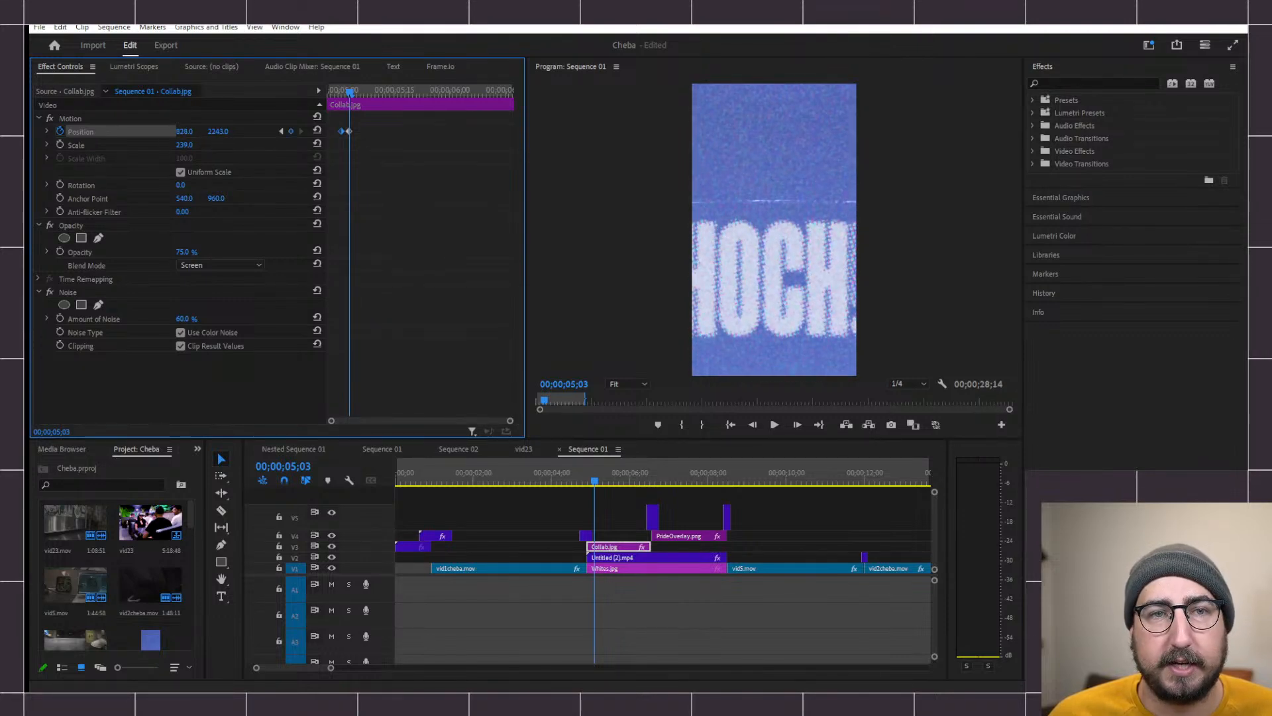
- At 00;00;05;05, enlarge the Collab.jpg title to a Scale of 529 and set its Position to 1637, 3149
left_click(355, 95)
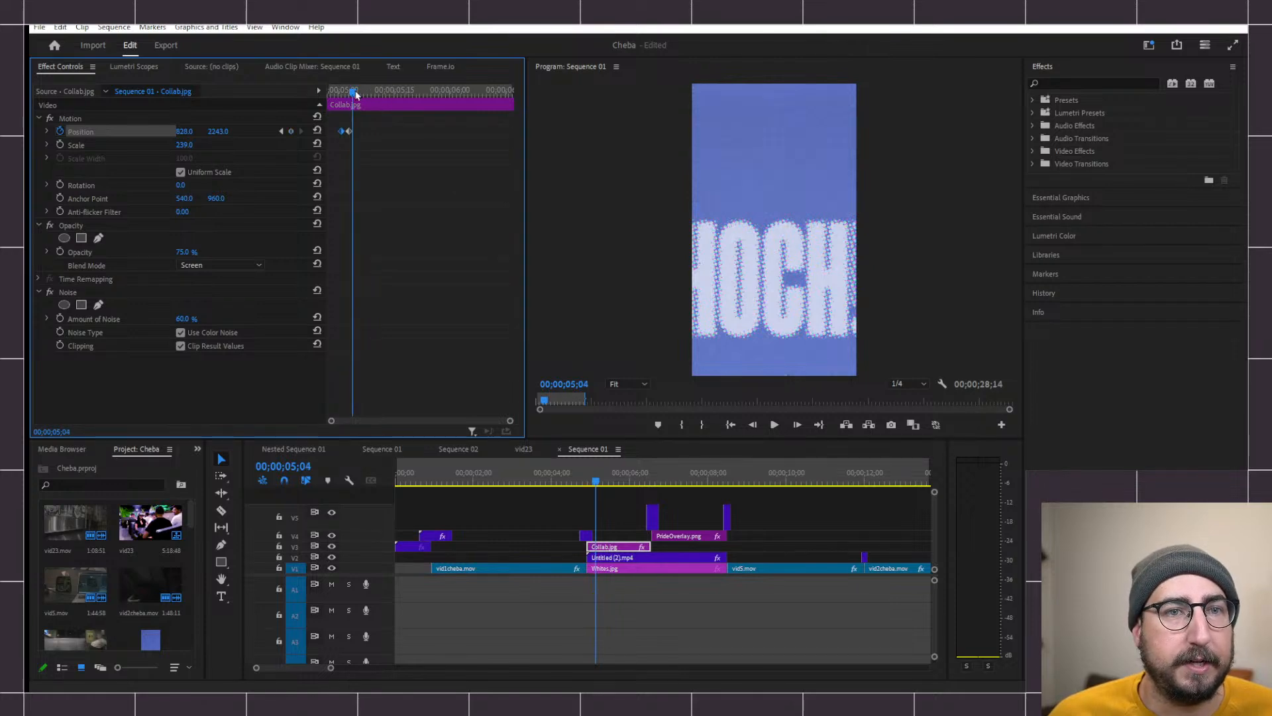
left_click(357, 94)
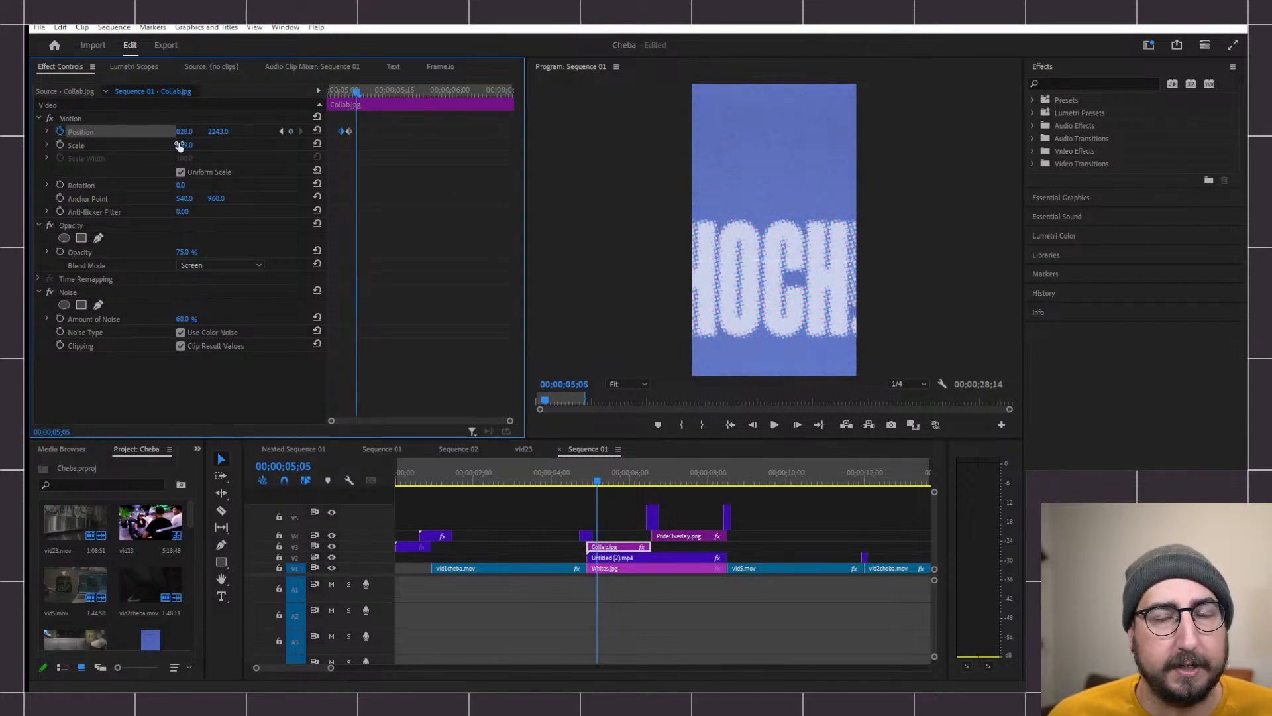
left_click_drag(185, 145, 140, 130)
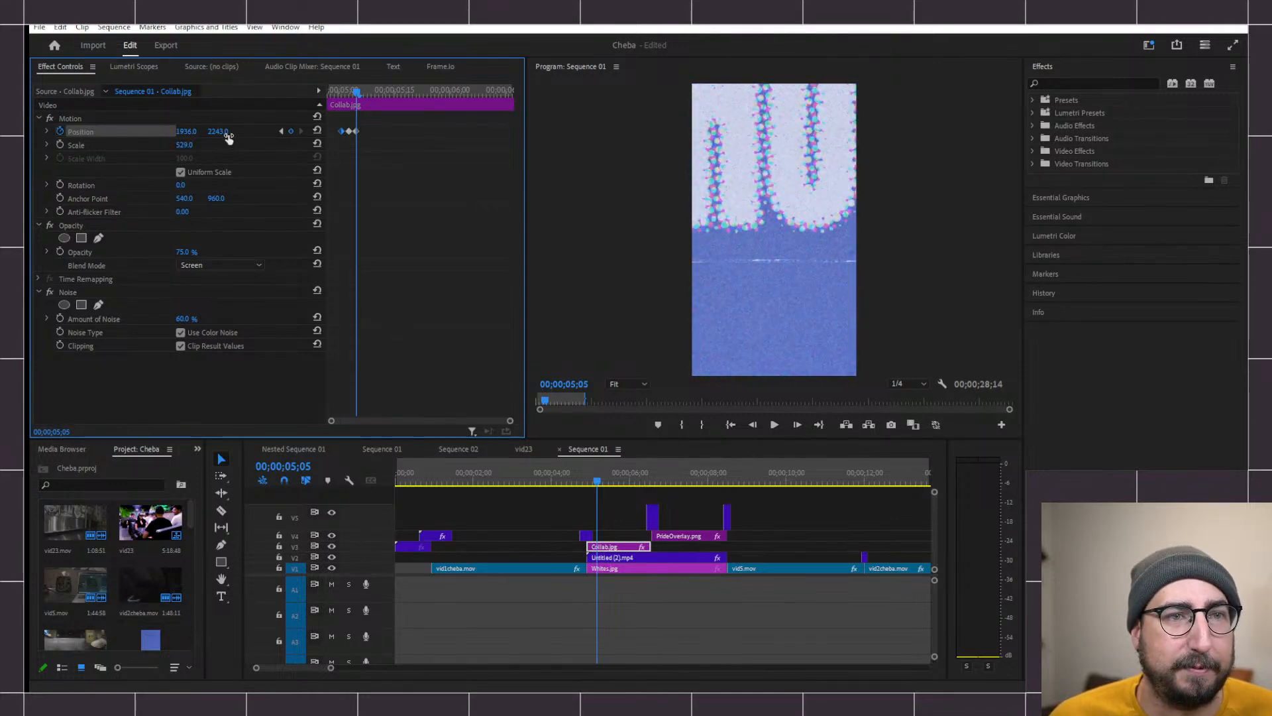
left_click_drag(229, 137, 166, 131)
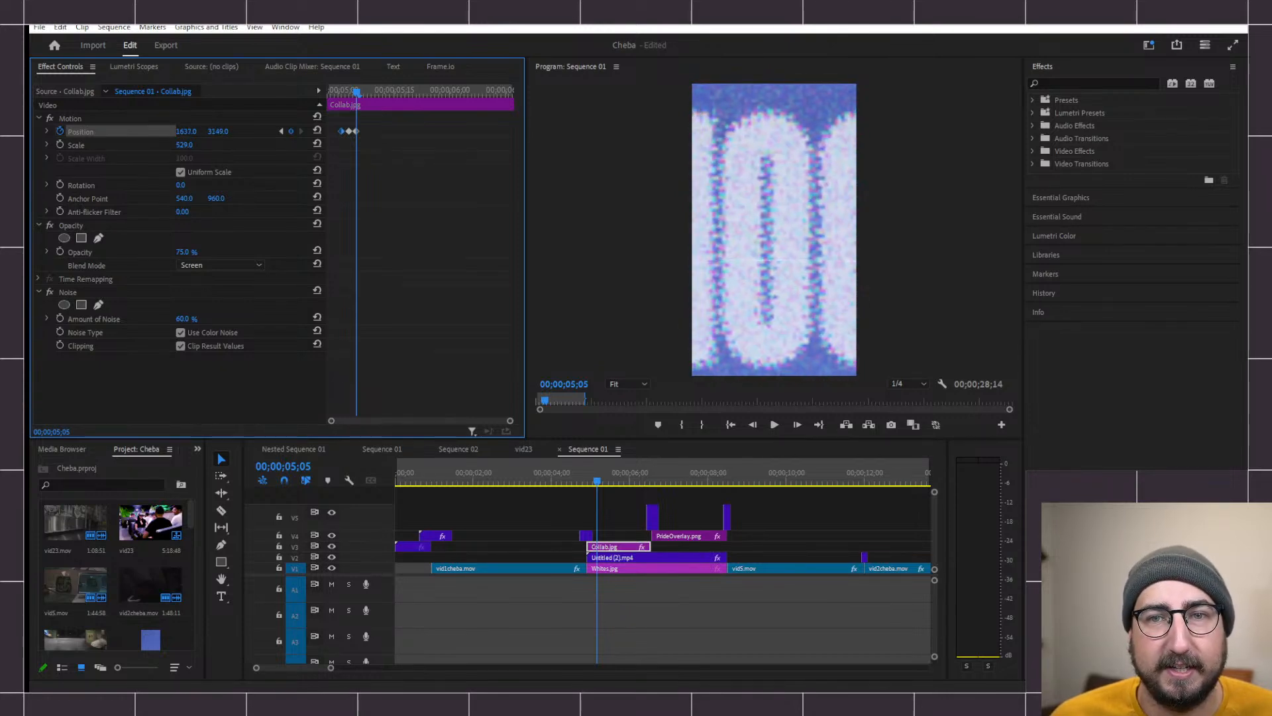
- At 00;00;05;08, reduce the Collab.jpg title to a Scale of 197 and set its Position to 762, 1841
left_click(368, 91)
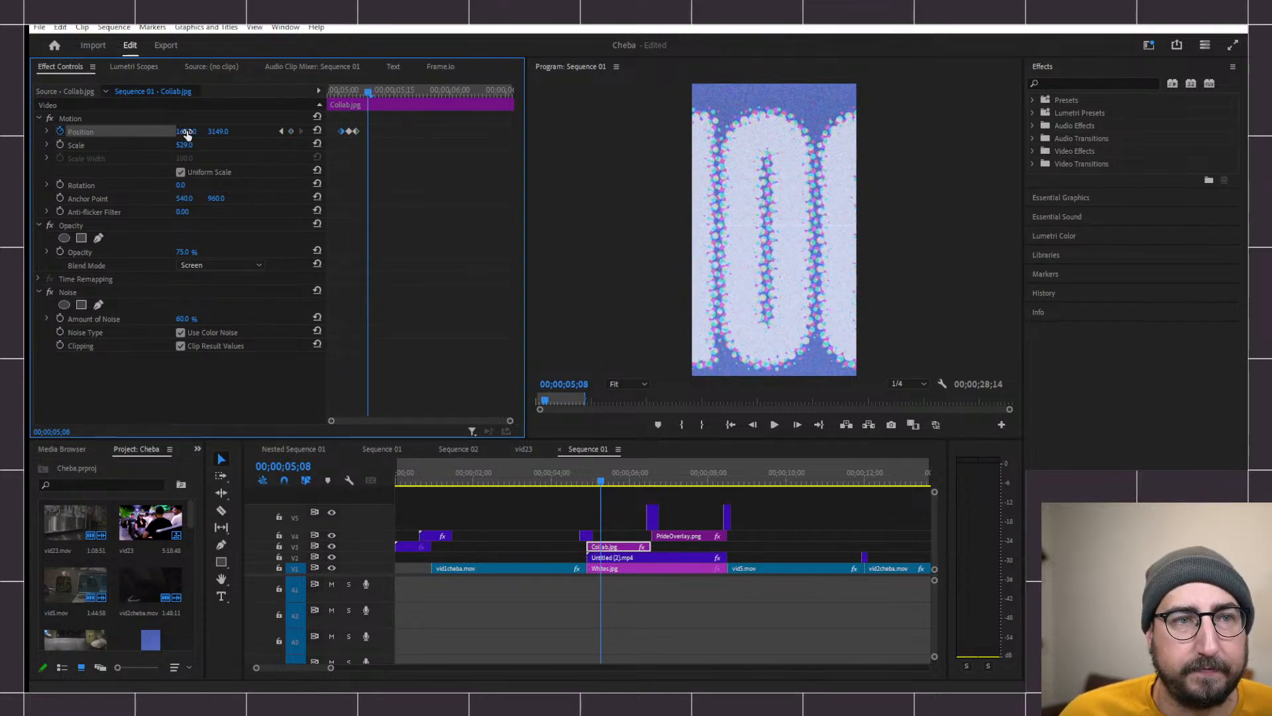
left_click_drag(184, 145, 34, 145)
left_click_drag(186, 131, 212, 132)
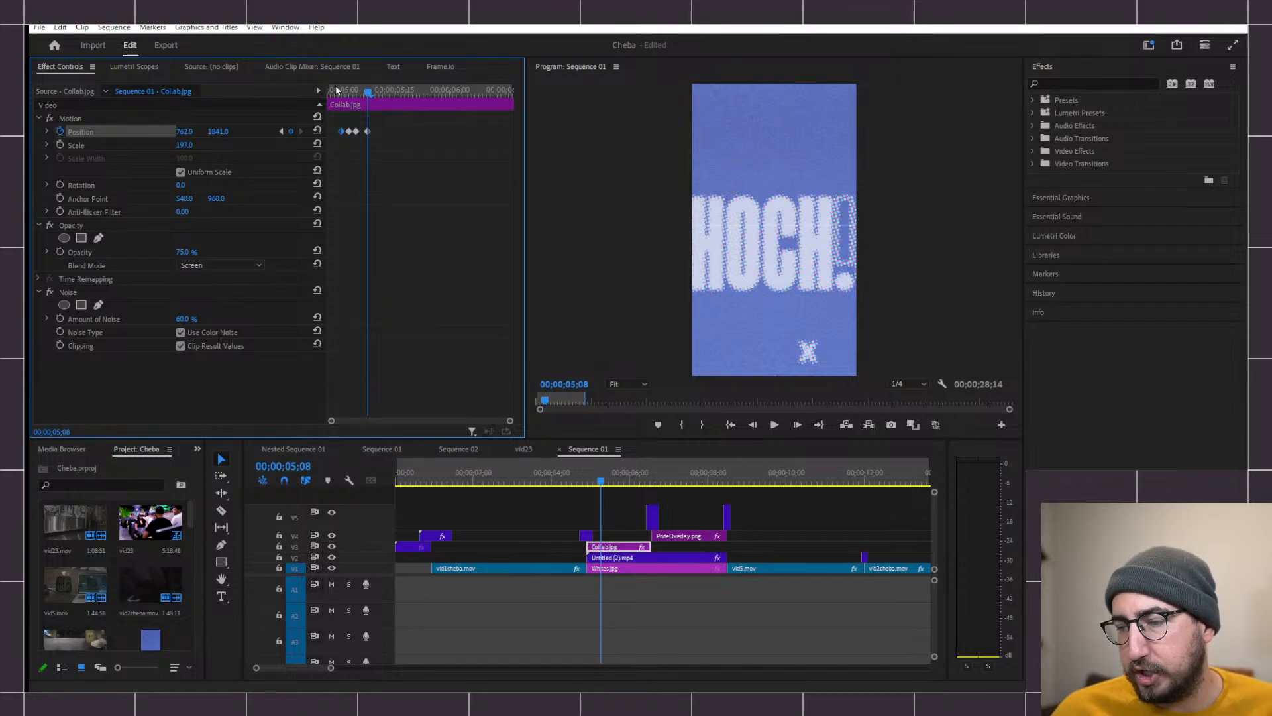
- Preview the Collab.jpg title's motion and examine the framing at each Position keyframe
key("space")
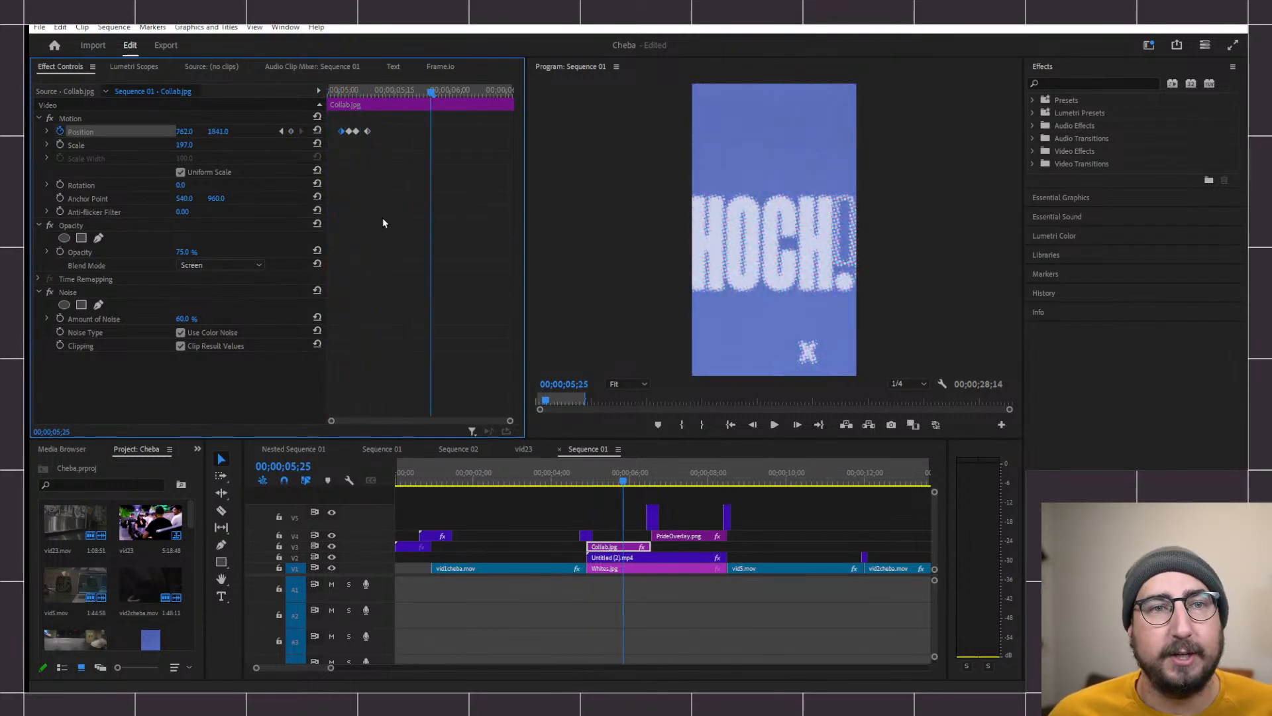
left_click_drag(396, 91, 350, 88)
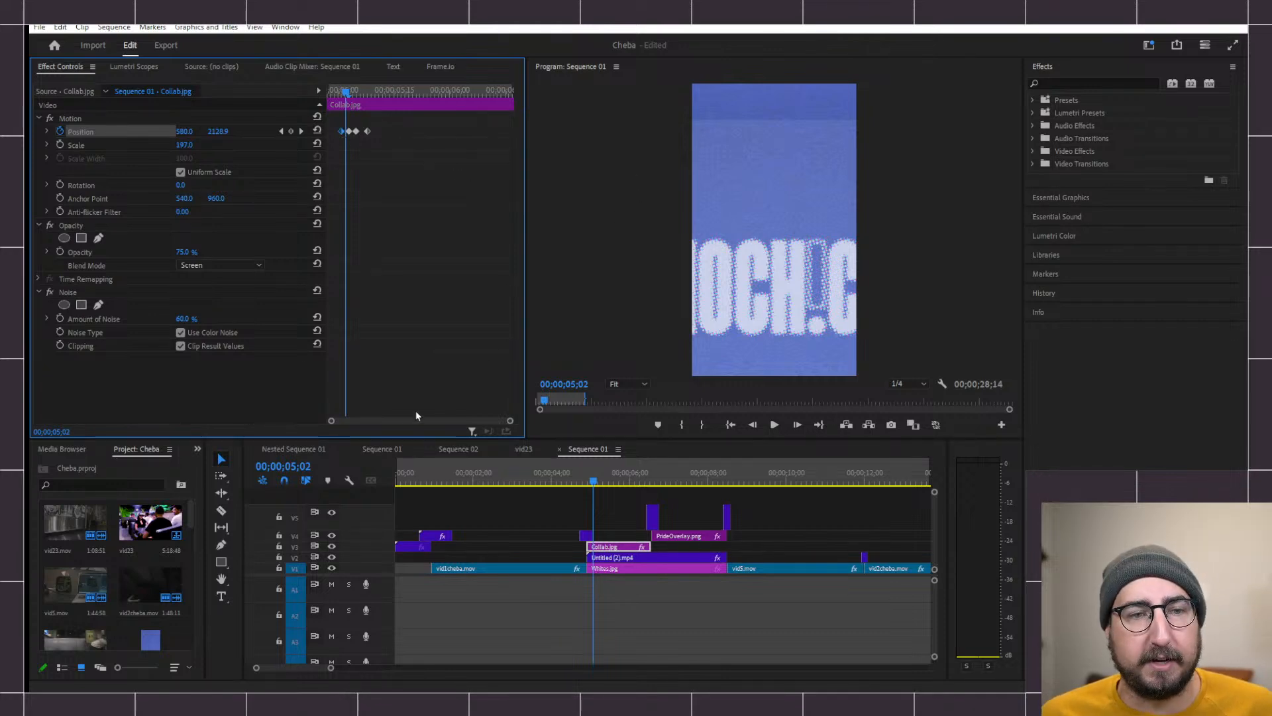
left_click_drag(509, 422, 424, 421)
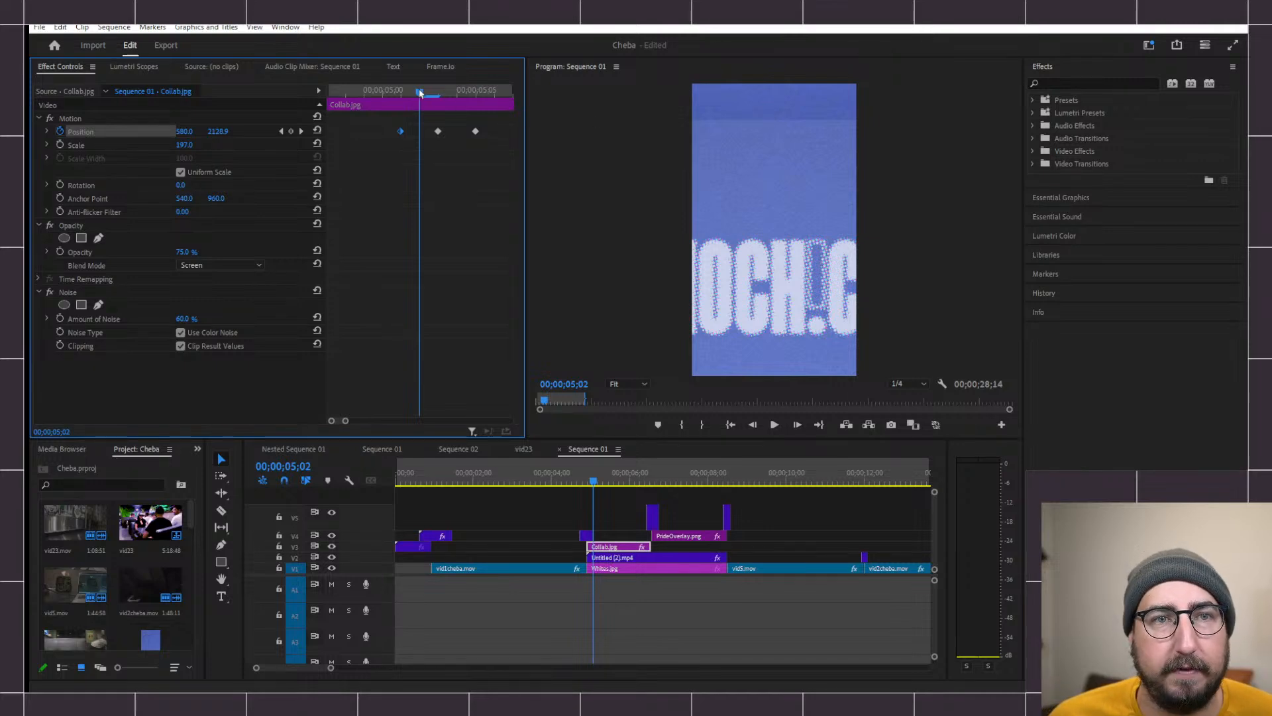
left_click_drag(419, 92, 437, 92)
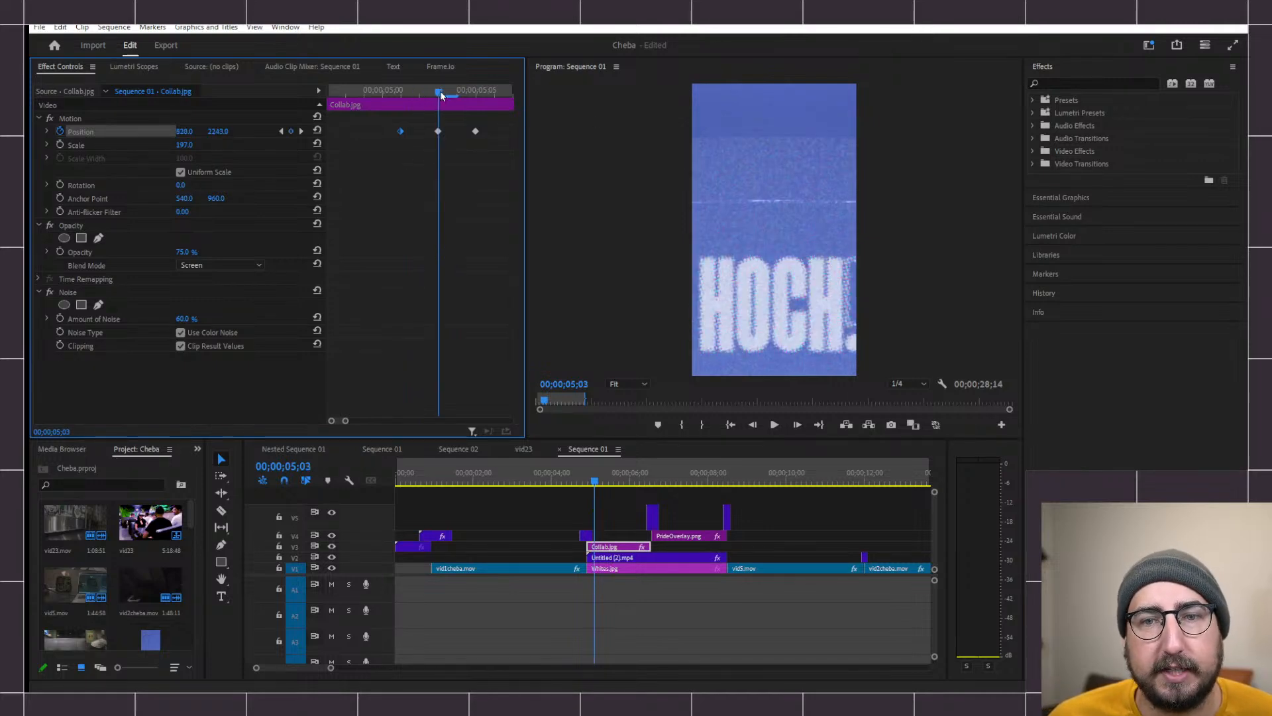
left_click(363, 90)
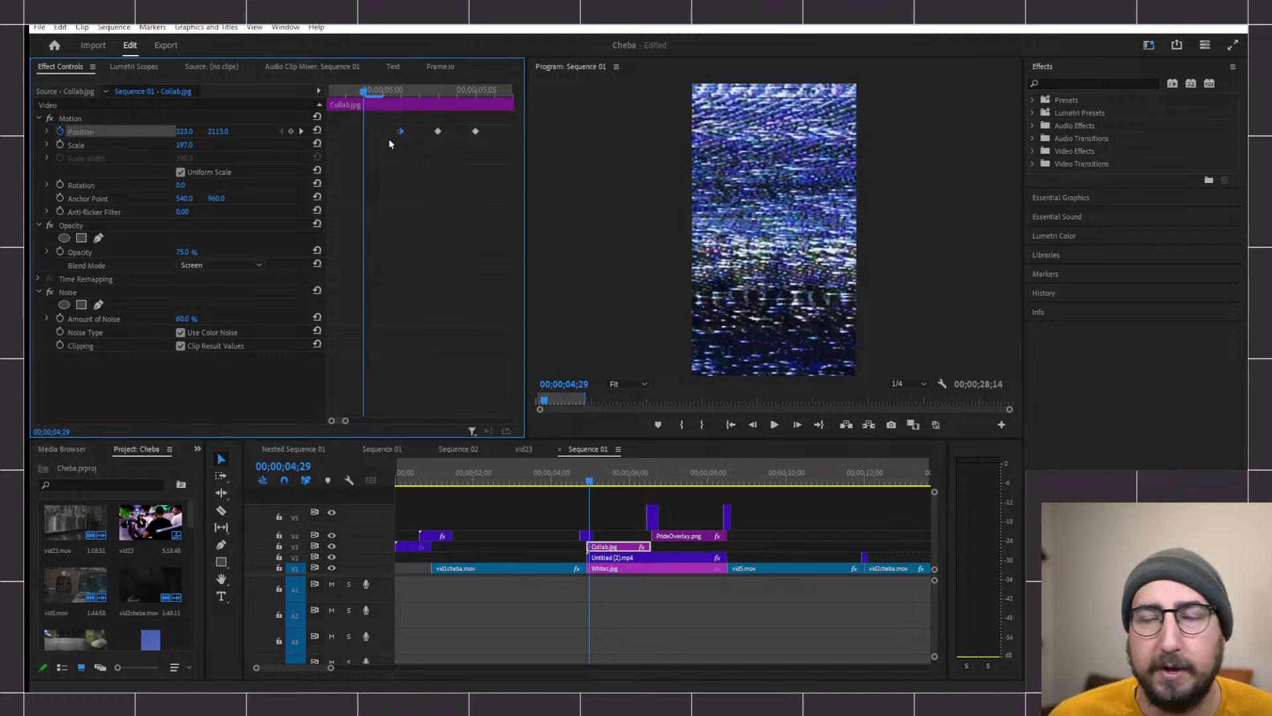
left_click(302, 133)
left_click(301, 133)
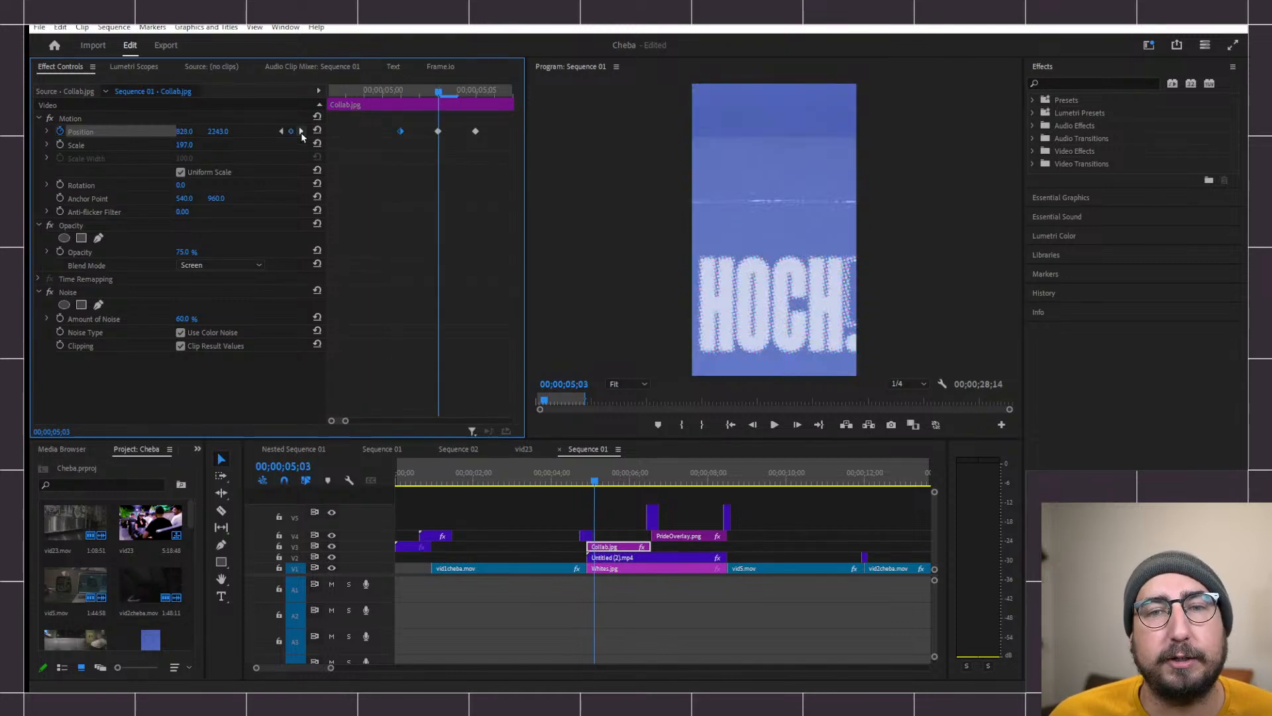
left_click(301, 133)
left_click(302, 134)
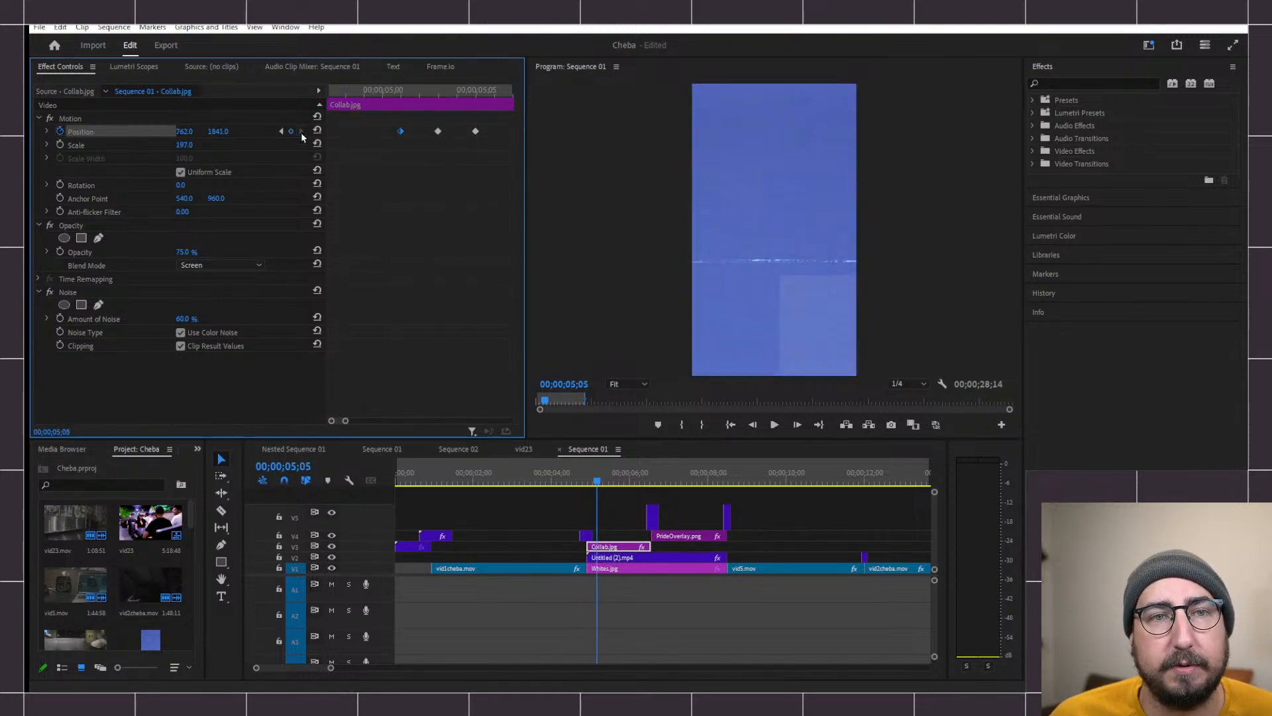
- Set the title's Scale to 252 and change Position to 1200, 1458 at the 00;00;05;05 keyframe and 705, 2102 at 00;00;05;03
left_click(281, 131)
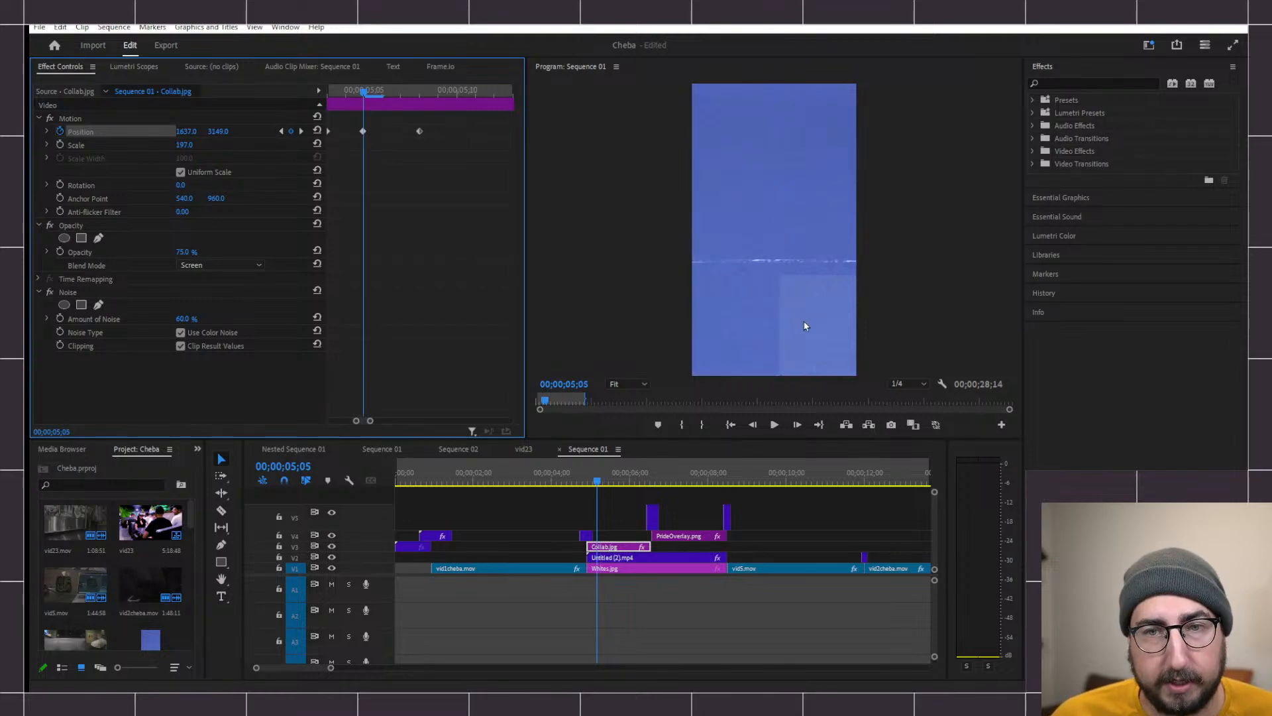
mouse_move(184, 146)
left_mouse_down()
mouse_move(212, 146)
mouse_move(184, 131)
mouse_move(248, 139)
mouse_move(169, 132)
left_mouse_up()
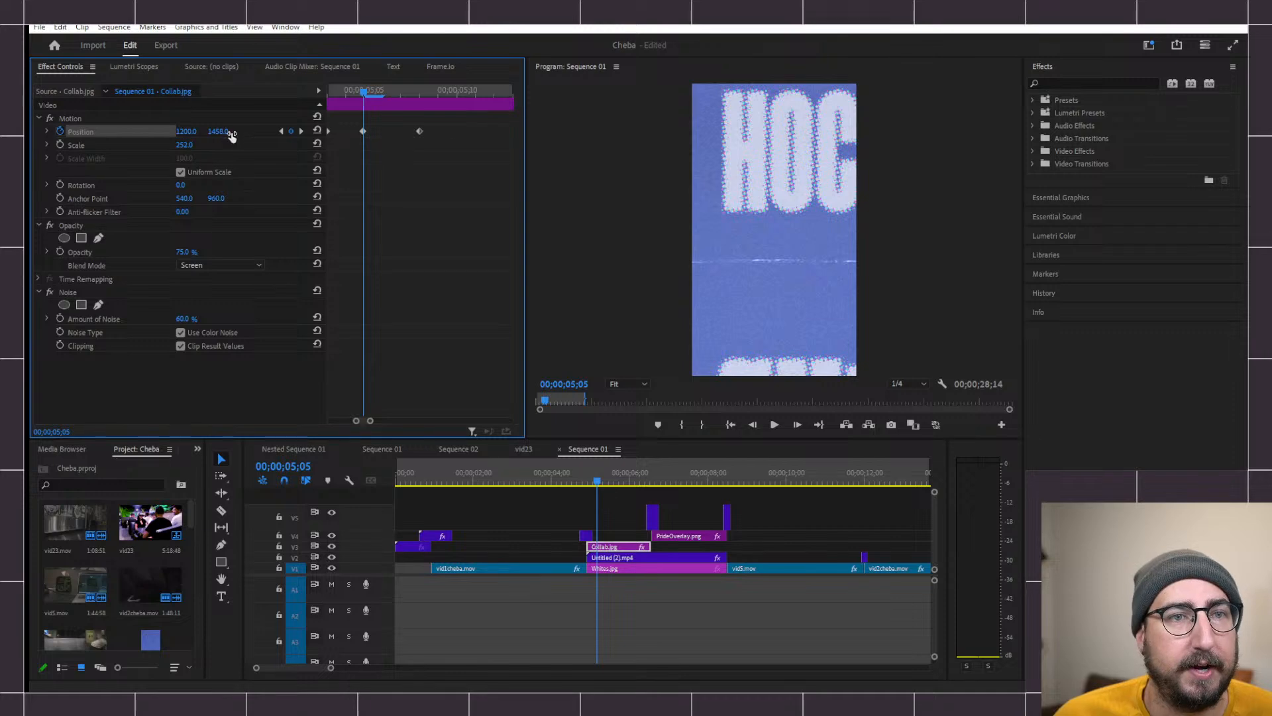
left_click(281, 131)
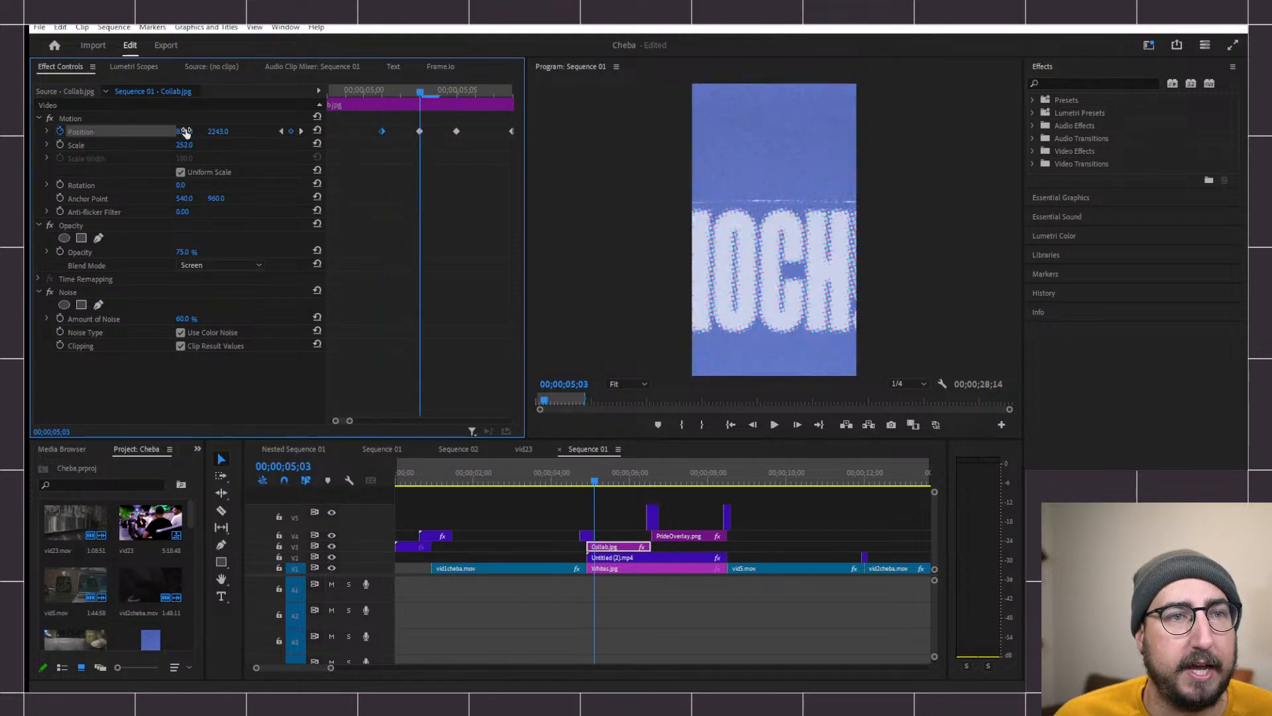
left_click_drag(185, 131, 218, 125)
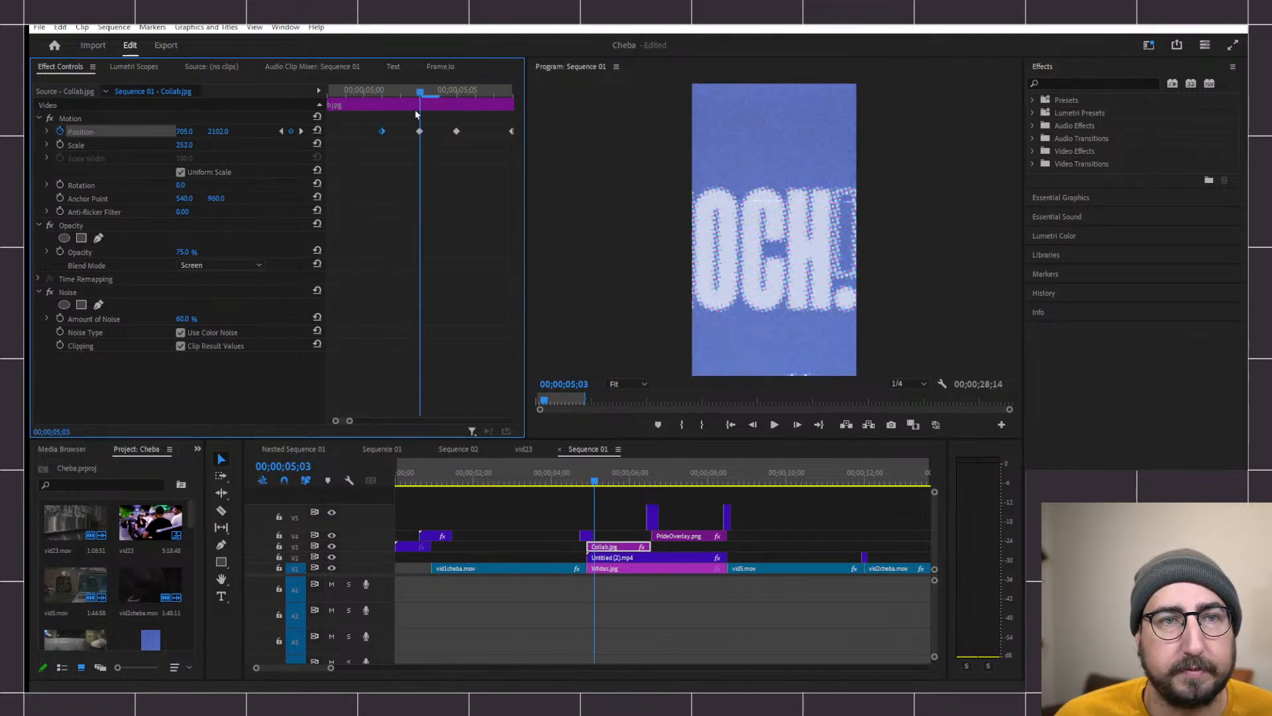
left_click(345, 87)
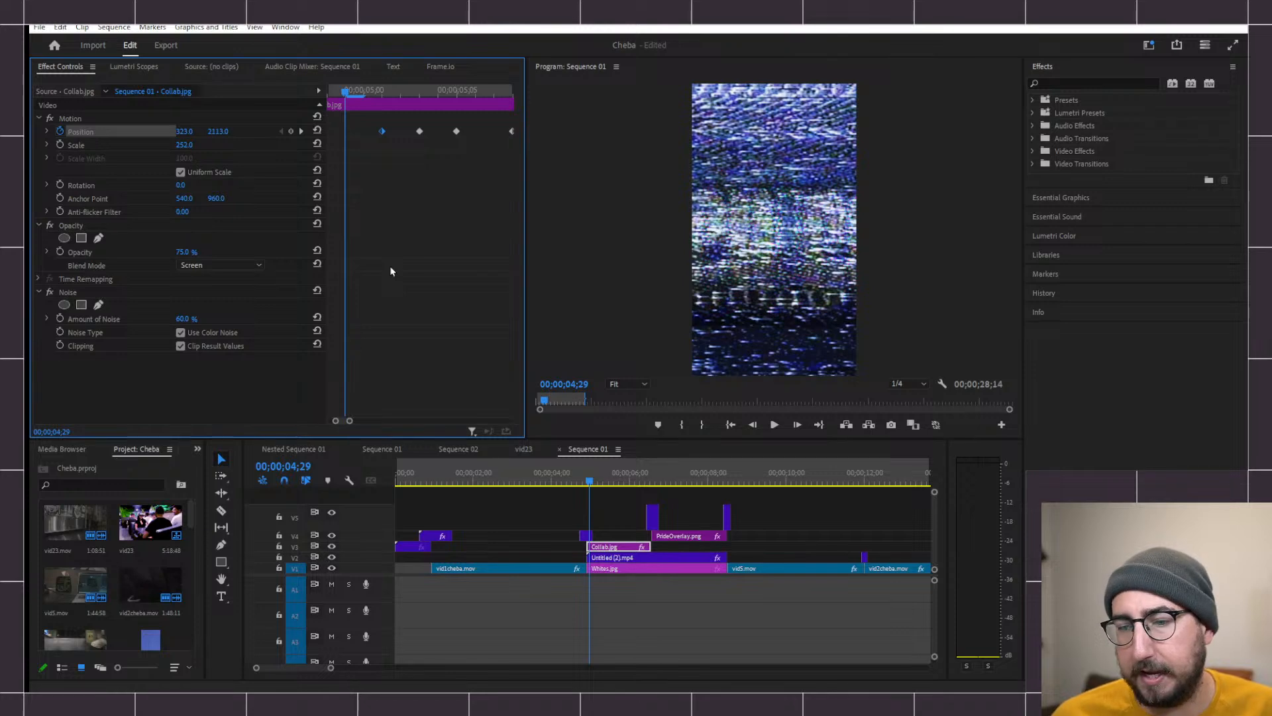
key("space")
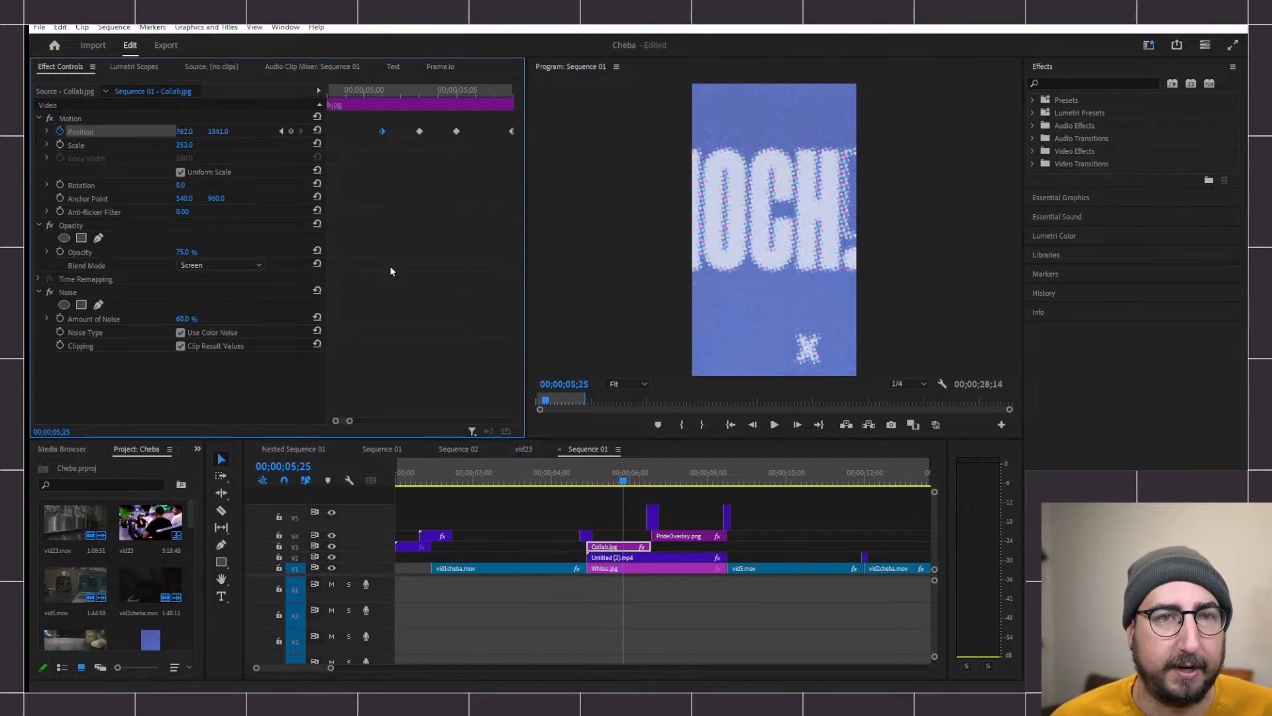
- Copy all four Position keyframes of Collab.jpg and paste them at 00;00;05;09
left_click_drag(352, 422, 426, 422)
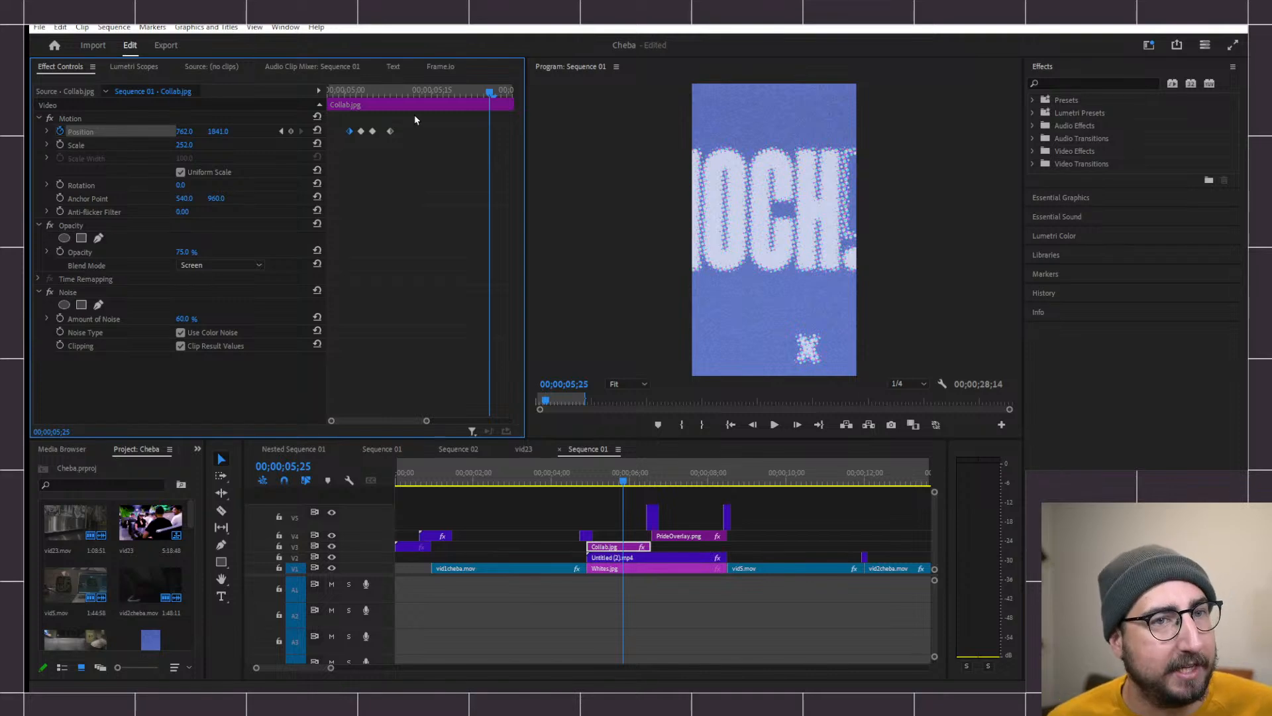
left_click_drag(416, 120, 321, 165)
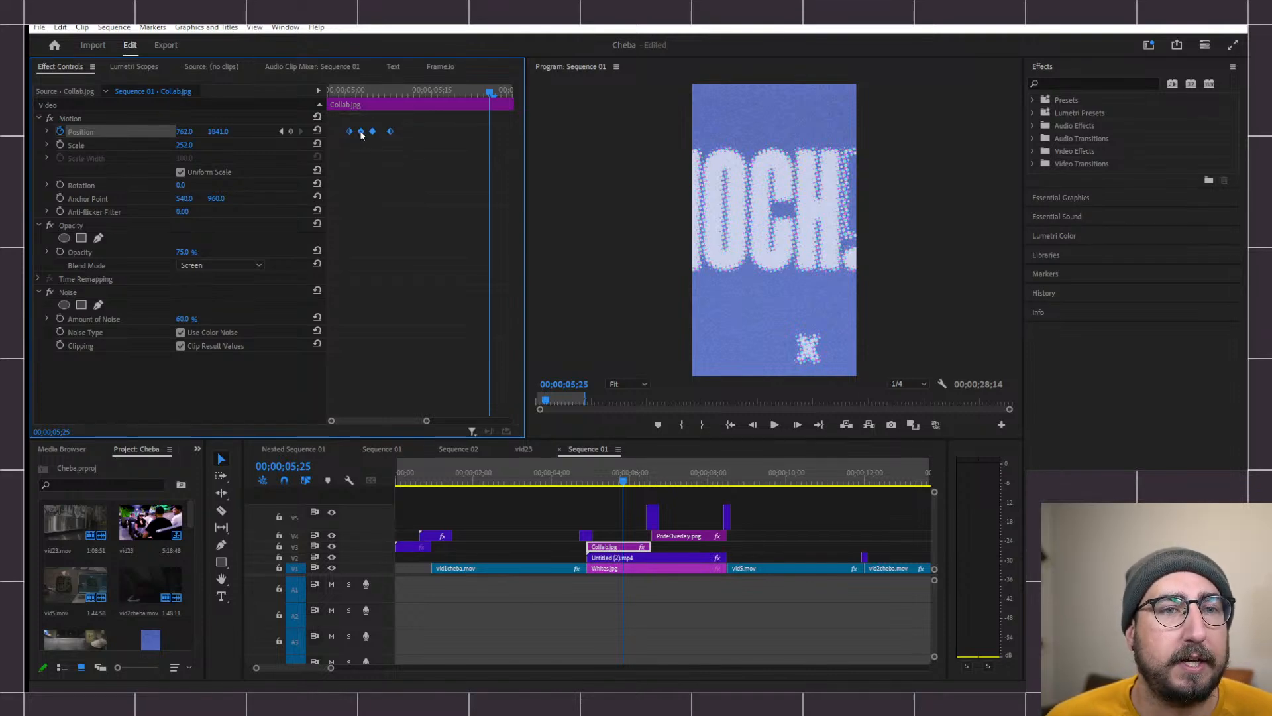
right_click(361, 134)
left_click(398, 170)
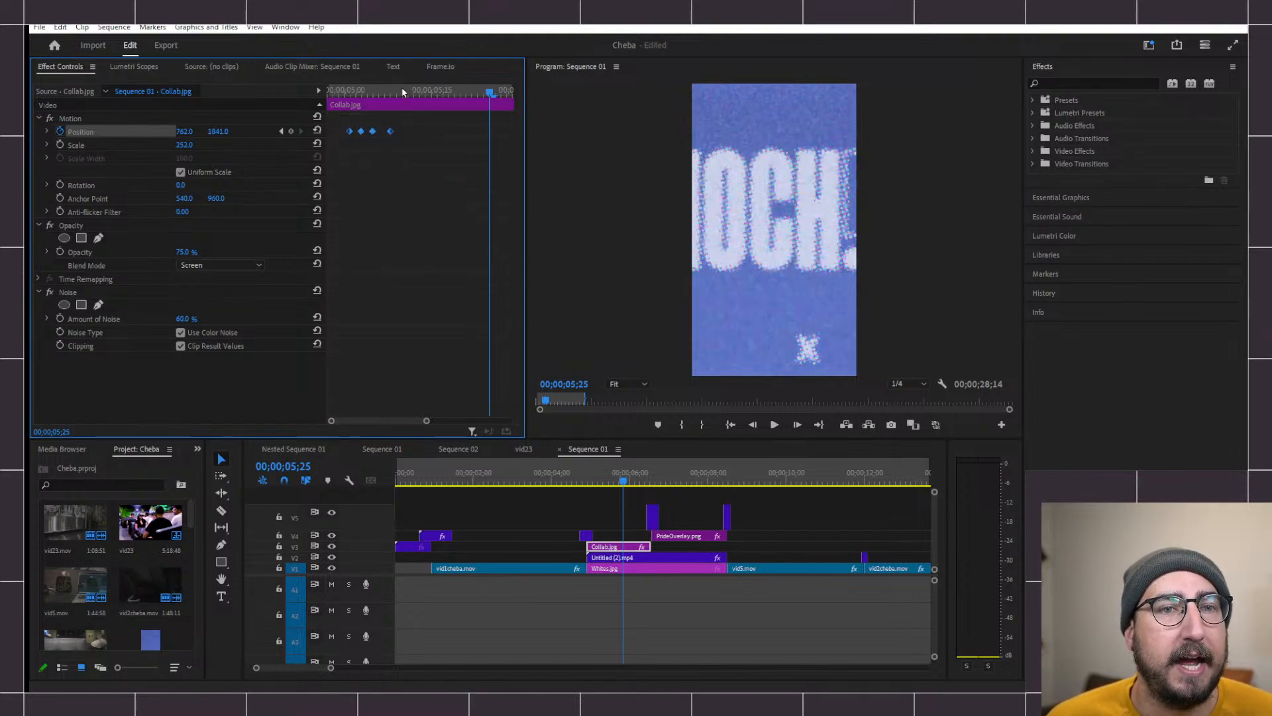
left_click(398, 92)
right_click(400, 136)
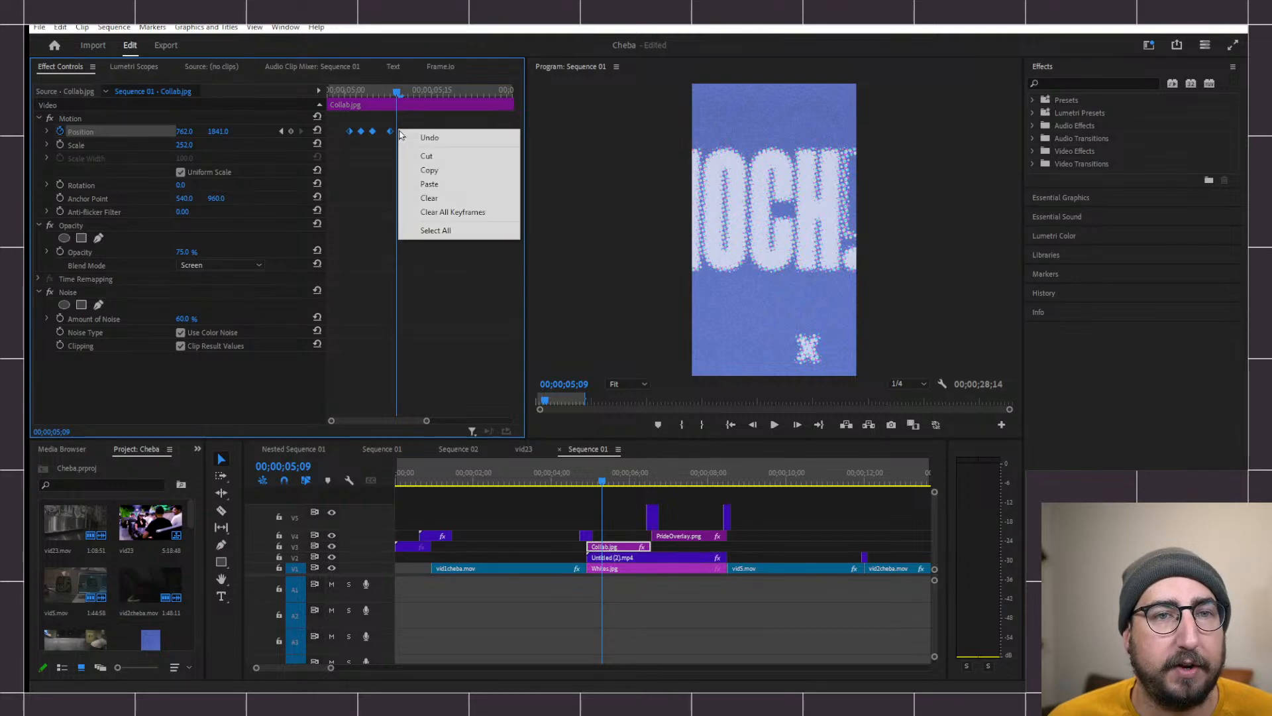
left_click(433, 181)
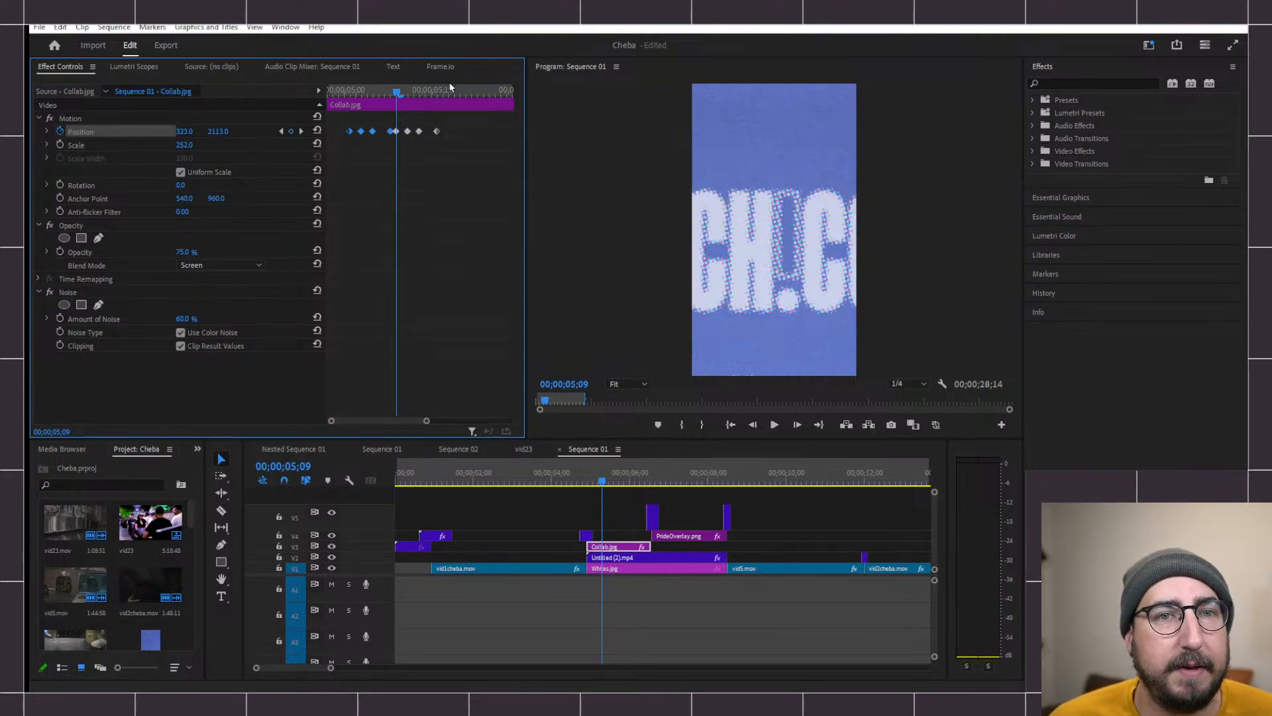
- Paste the copied Position keyframes again at 00;00;05;18 and play back the repeated motion
left_click(450, 89)
right_click(450, 131)
left_click(488, 187)
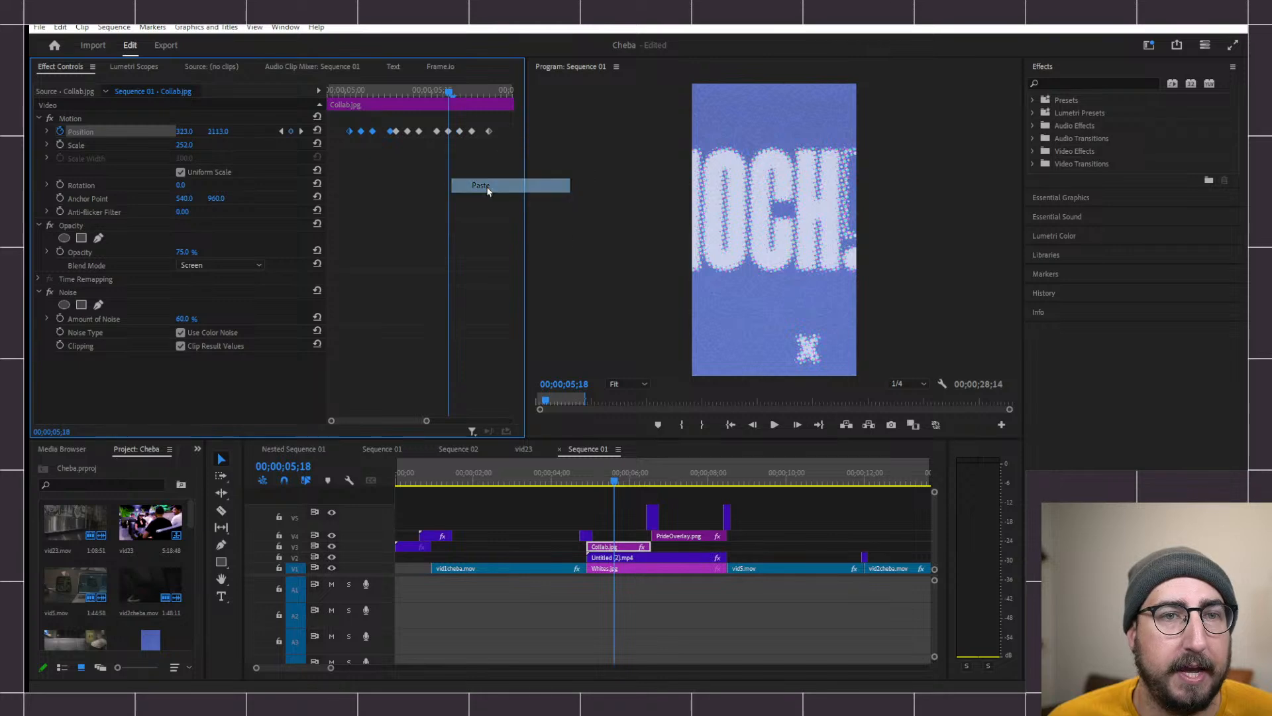
left_click(331, 90)
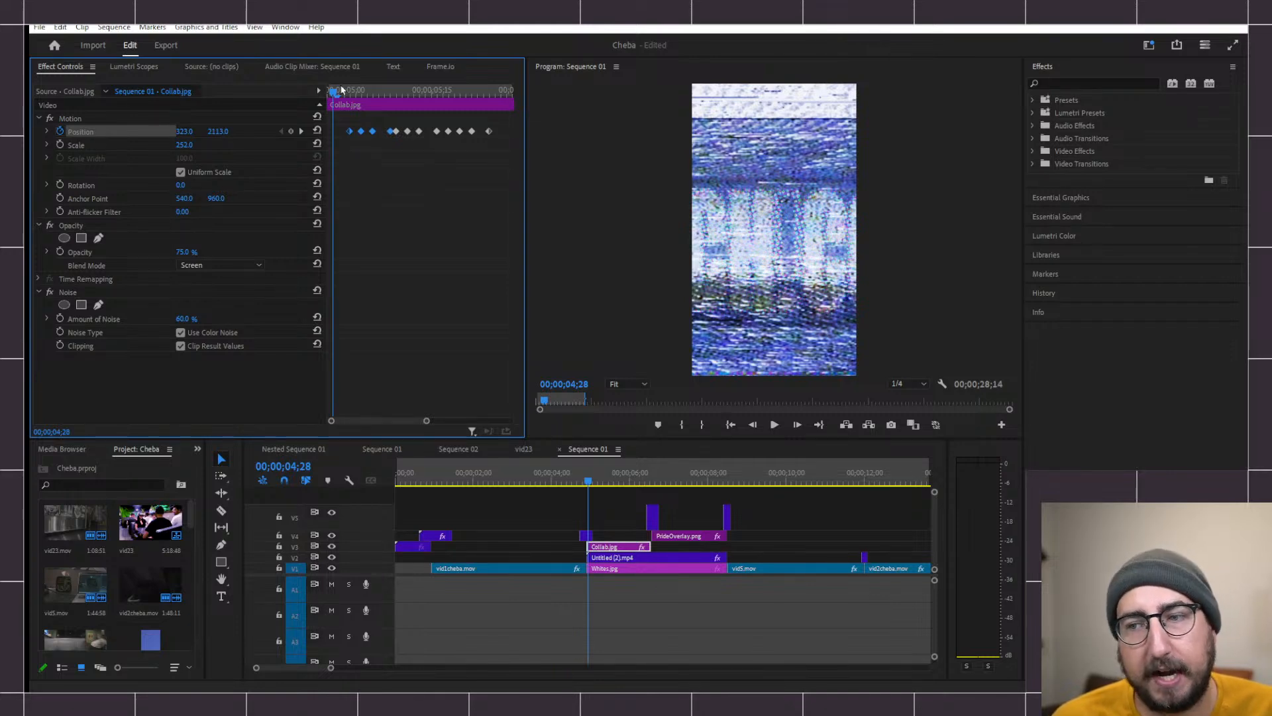
key("space")
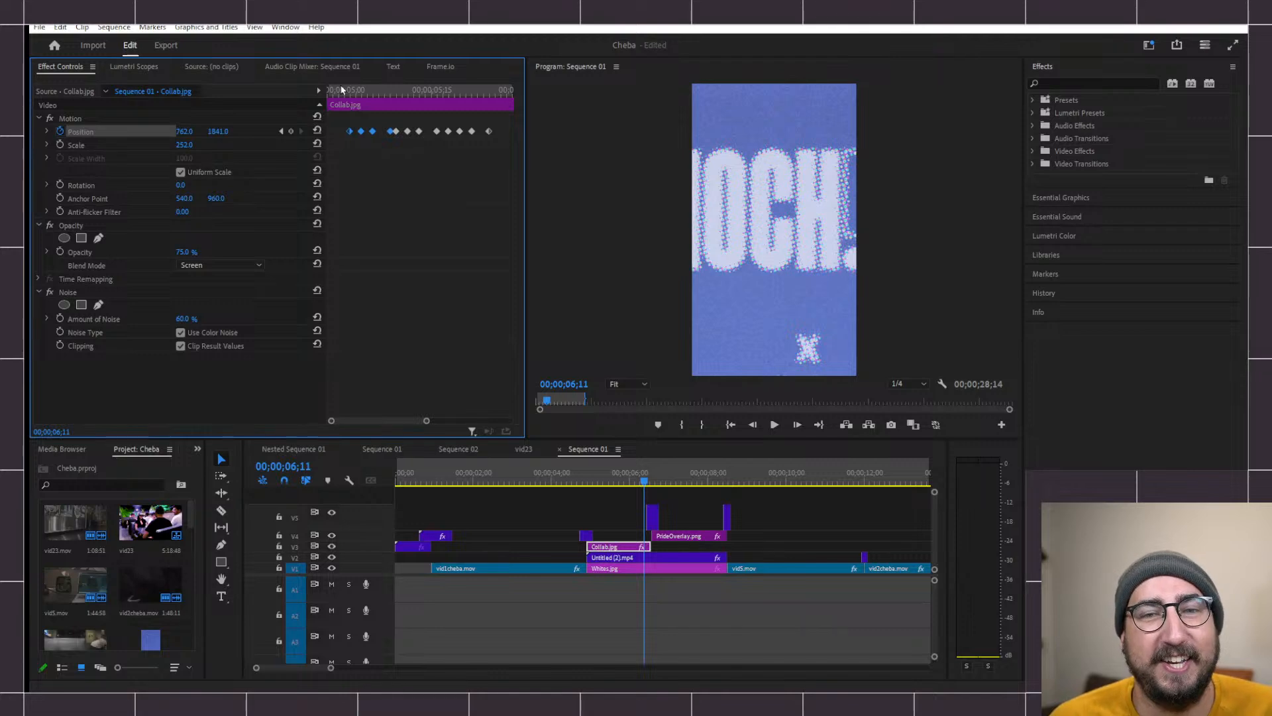
- Delete the last pasted set of Position keyframes starting at 00;00;05;18
left_click_drag(495, 122, 436, 157)
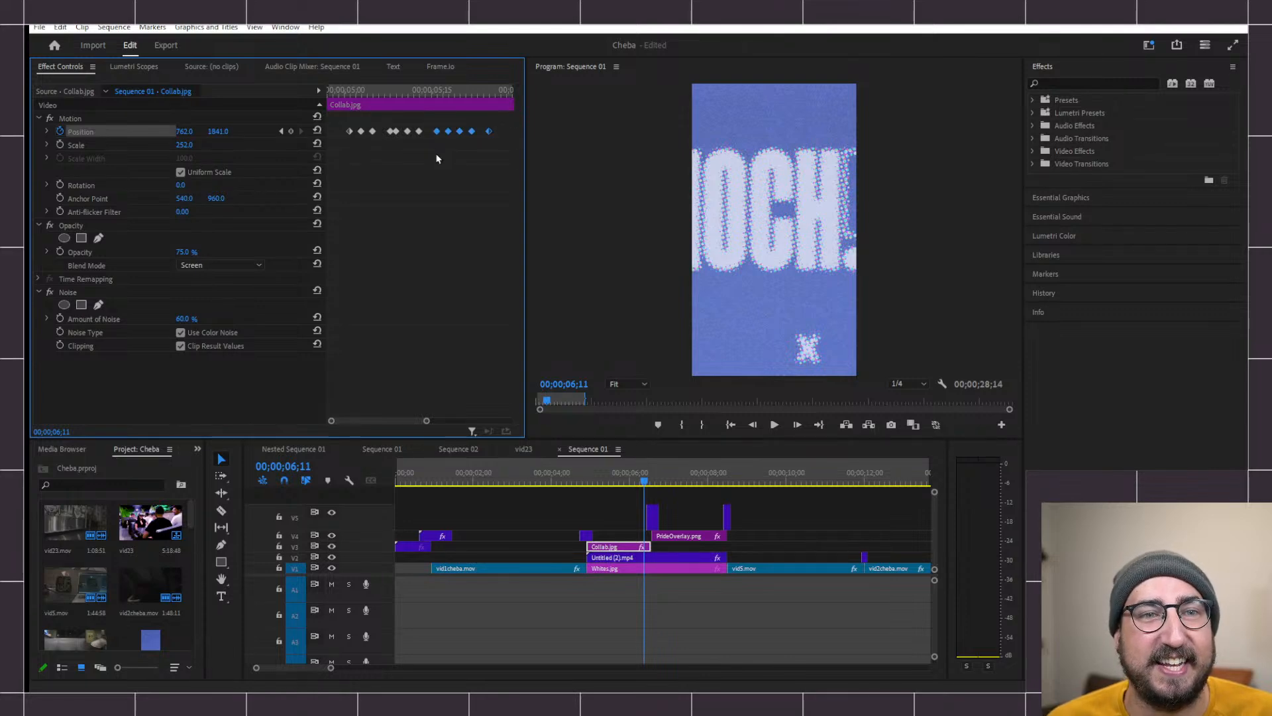
left_click_drag(503, 116, 445, 147)
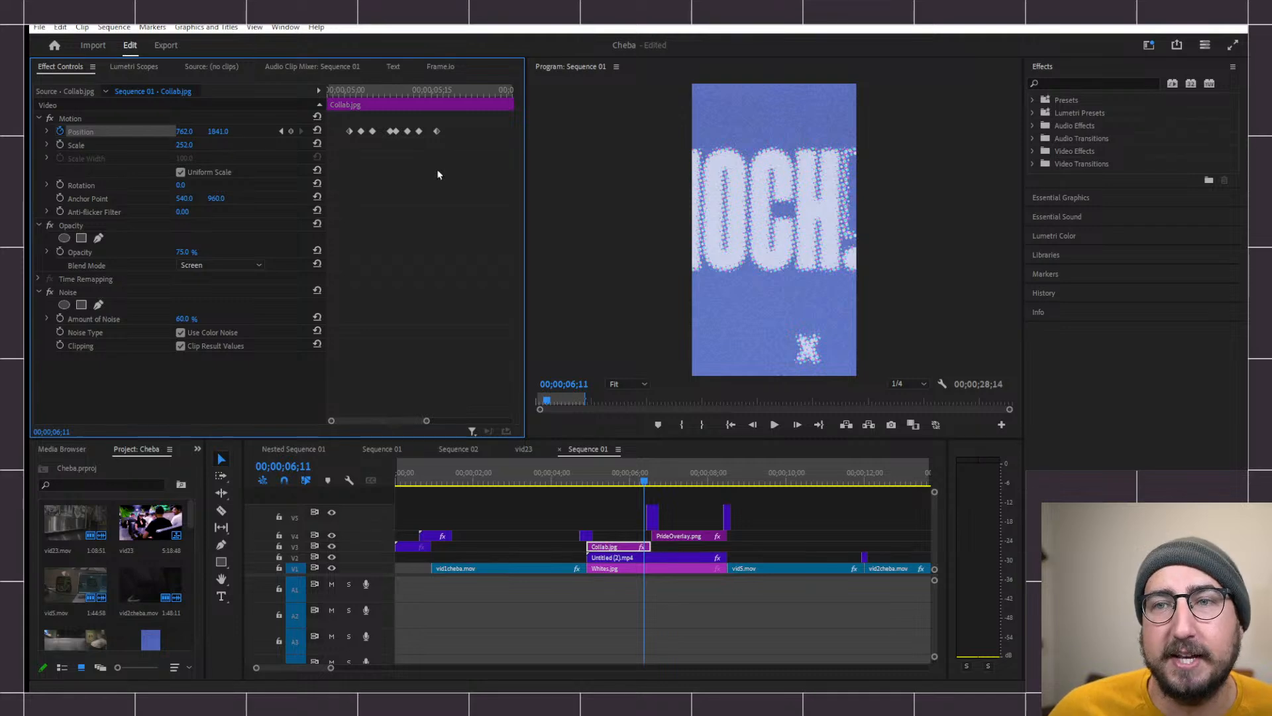
left_click(450, 93)
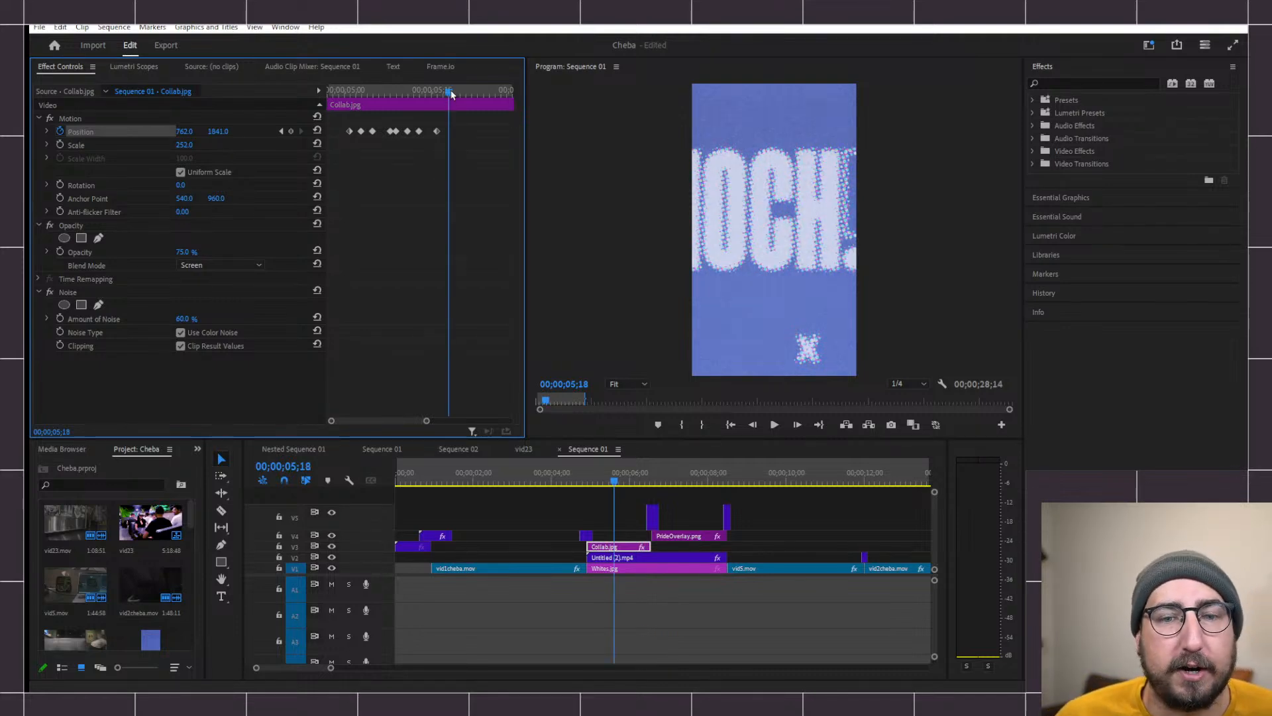
- Set the title's Scale to 100 and its Position to 534, 943 at 00;00;05;18
left_click(183, 146)
type("1")
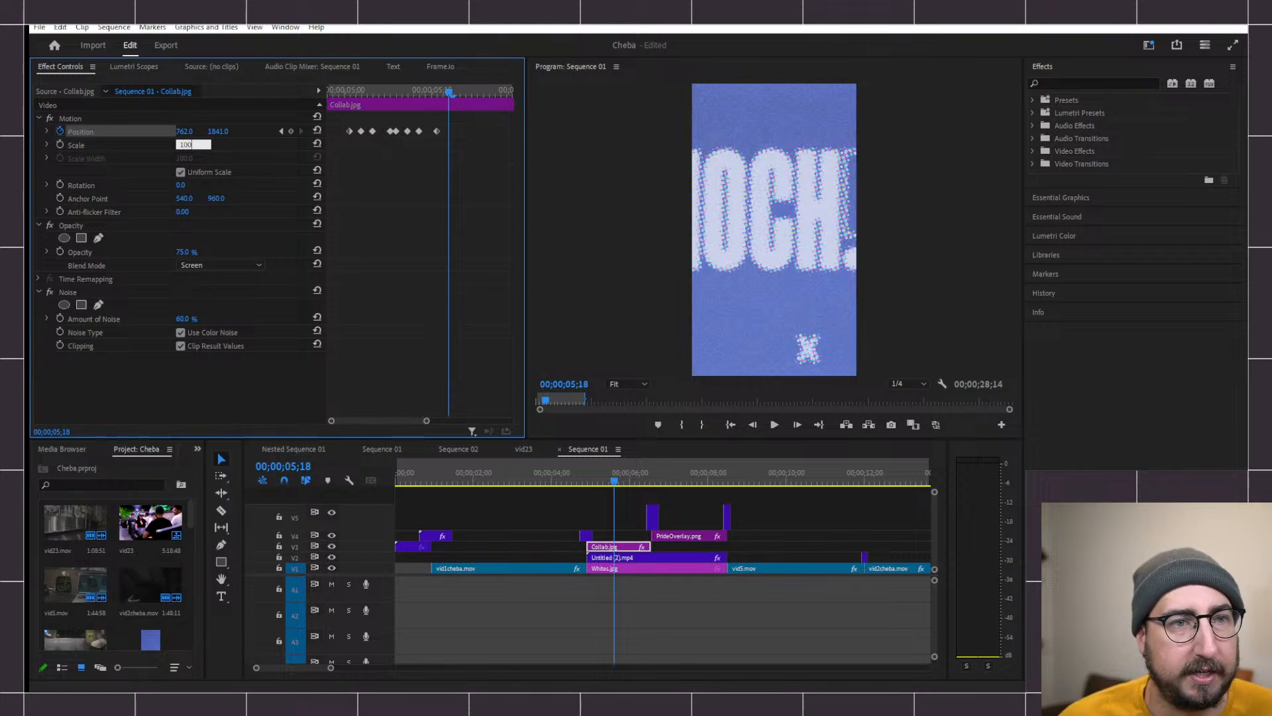
type("00")
key("Return")
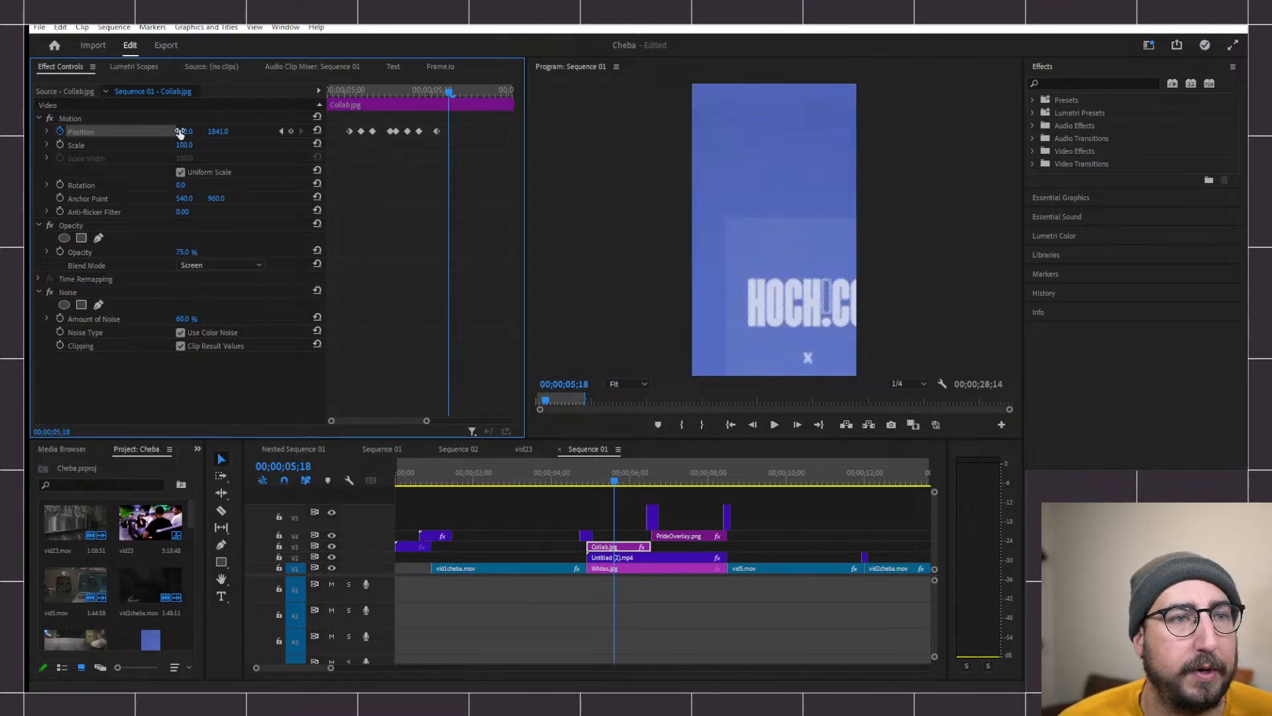
left_click_drag(179, 131, 28, 131)
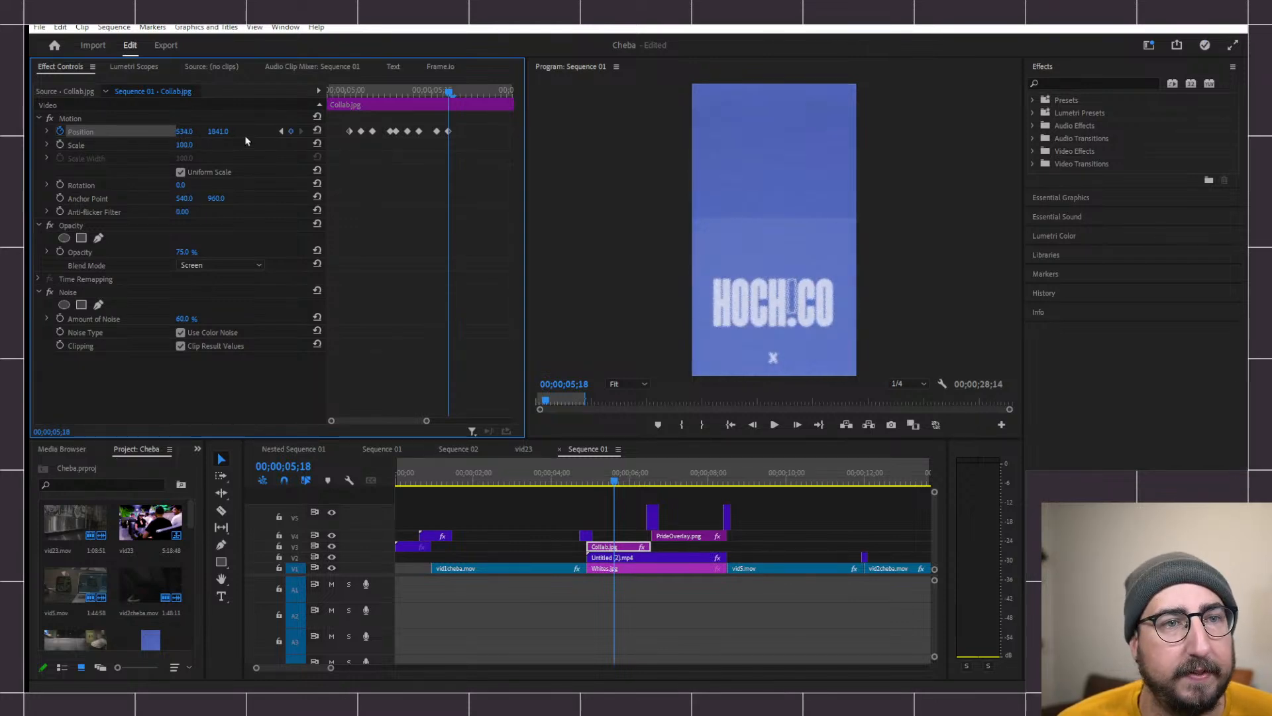
left_click_drag(217, 131, 246, 165)
left_click_drag(218, 131, 45, 131)
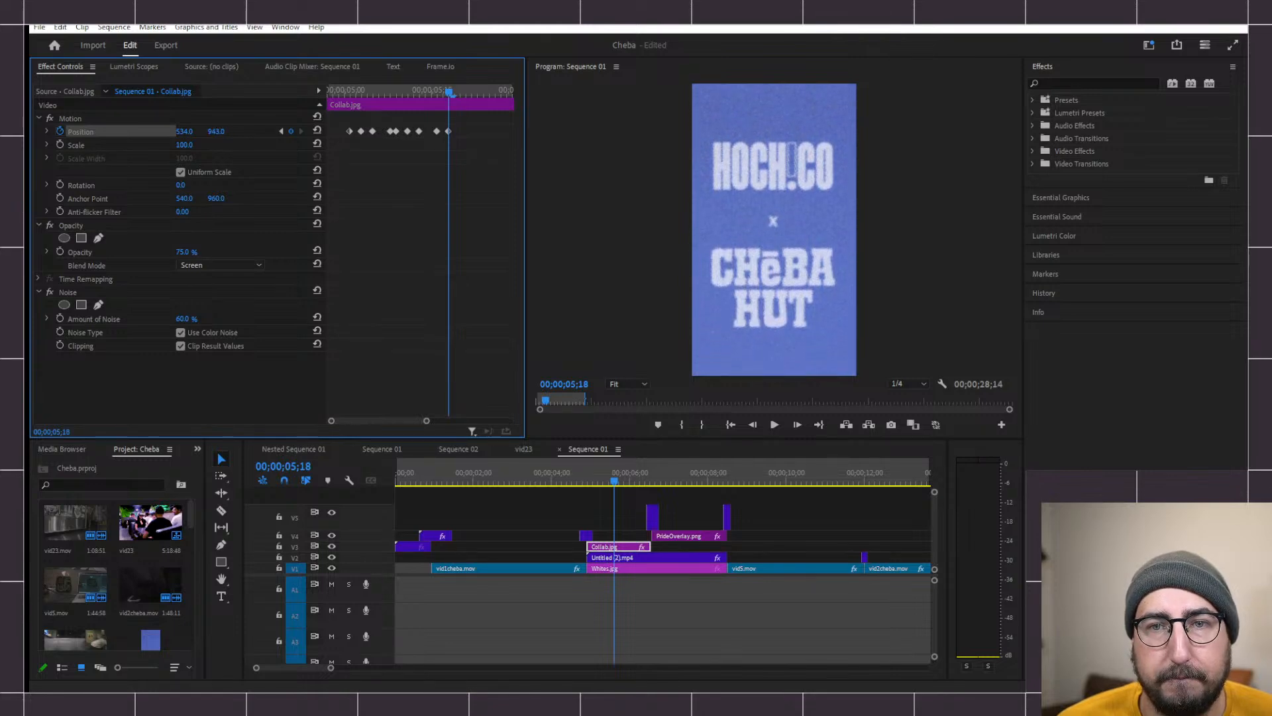
- Change the 00;00;05;18 Position keyframe's temporal interpolation to Hold and play the title animation from 00;00;04;28
right_click(448, 135)
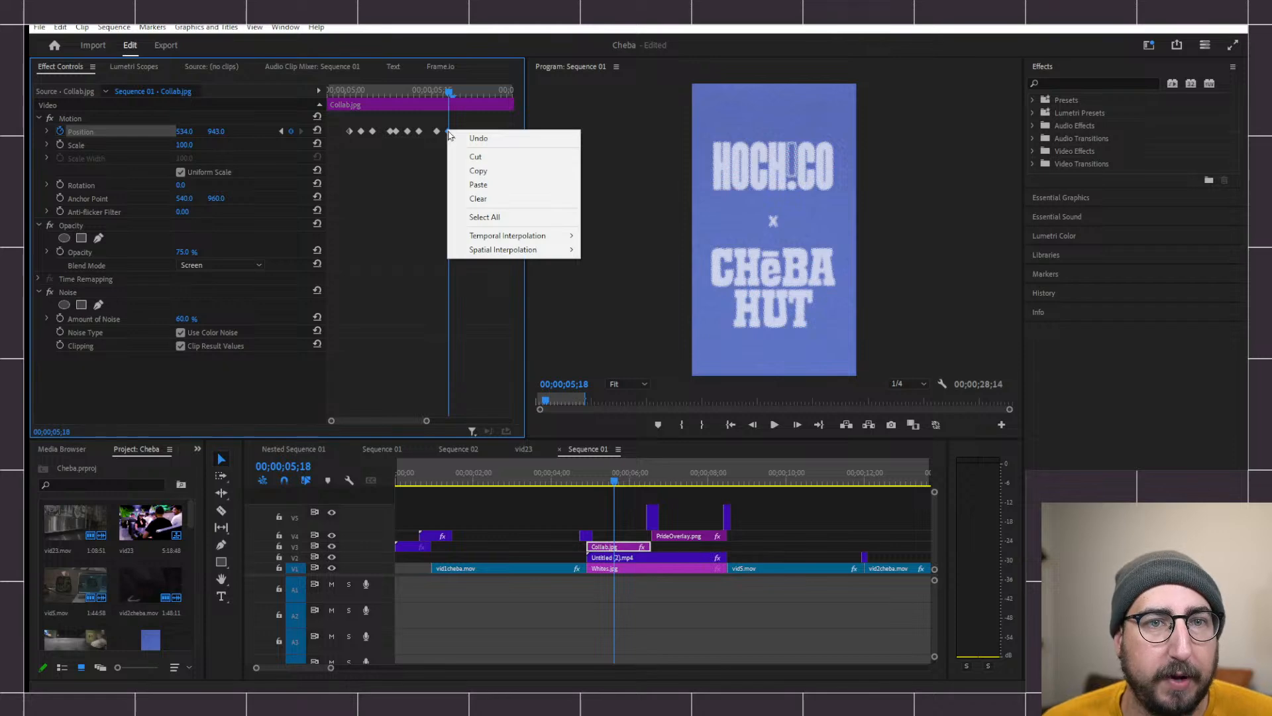
mouse_move(538, 240)
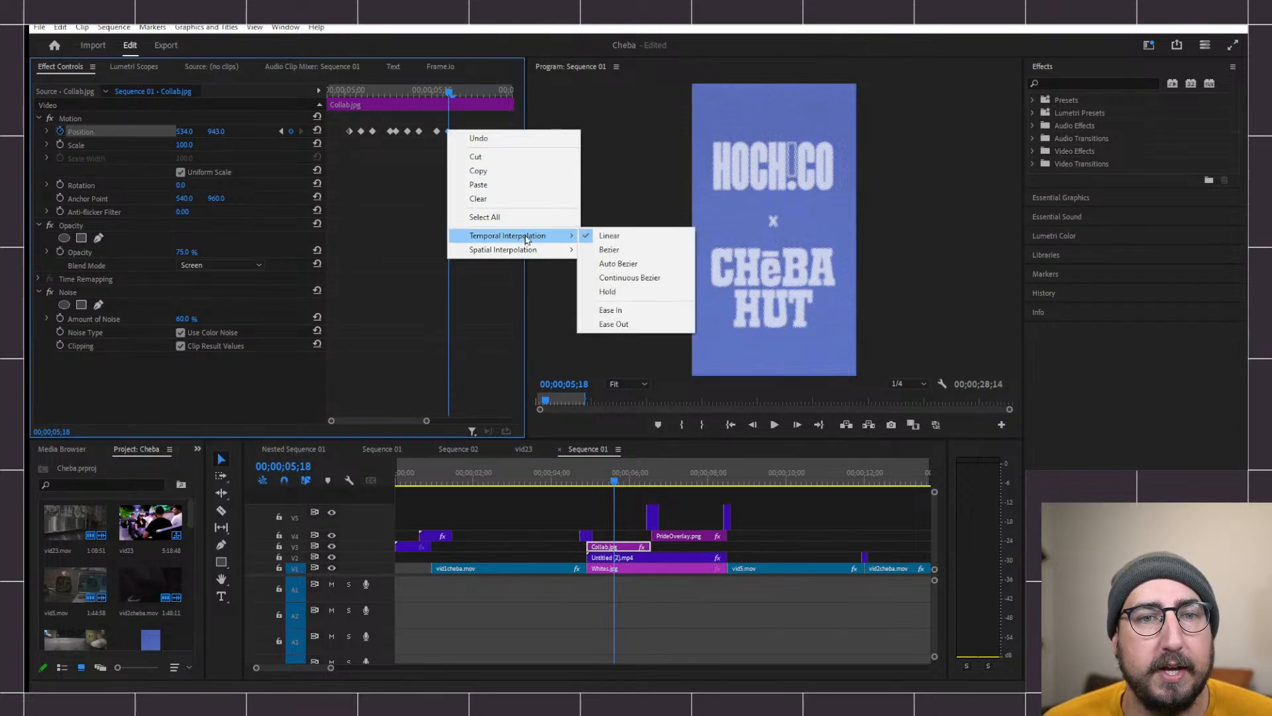
left_click(628, 292)
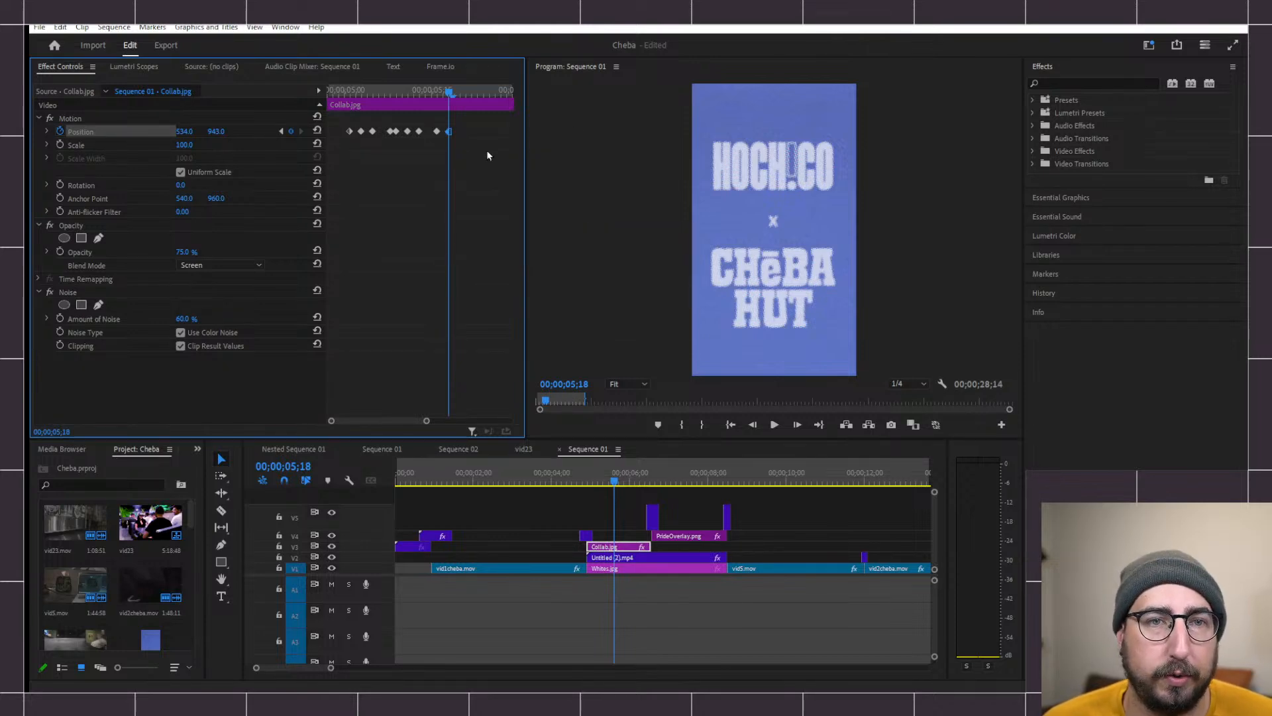
left_click(374, 122)
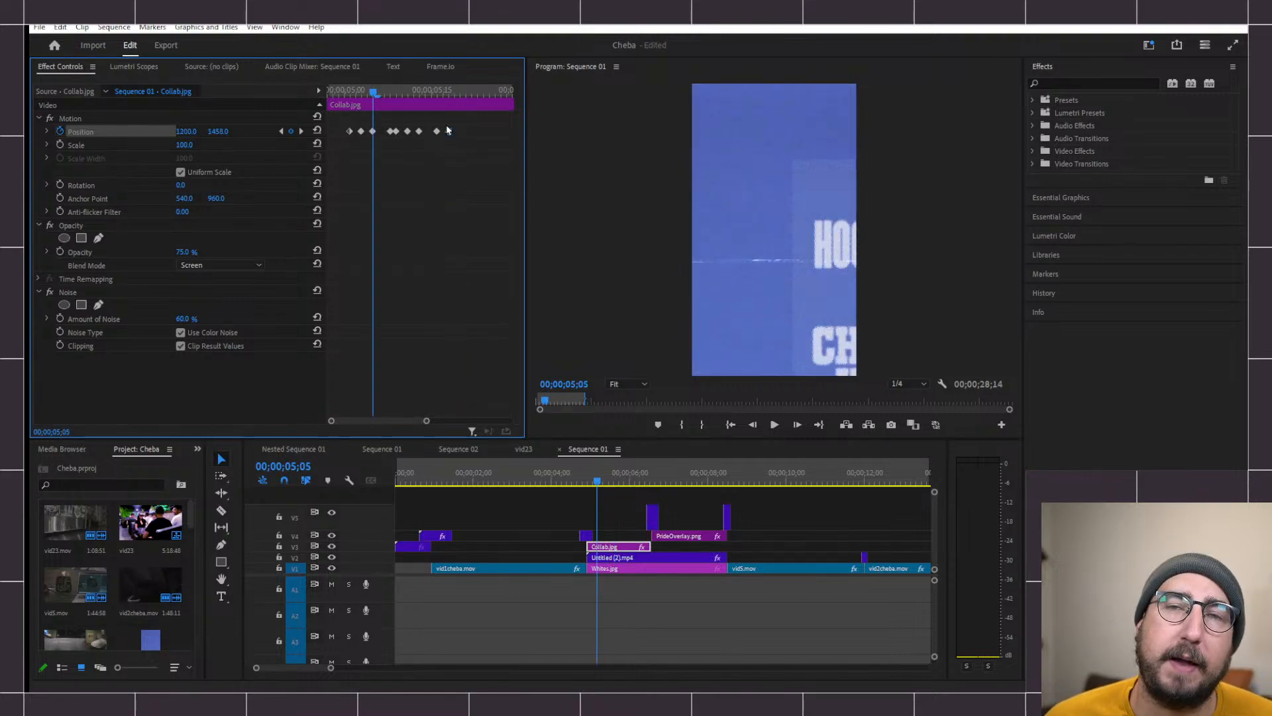
left_click_drag(376, 92, 335, 92)
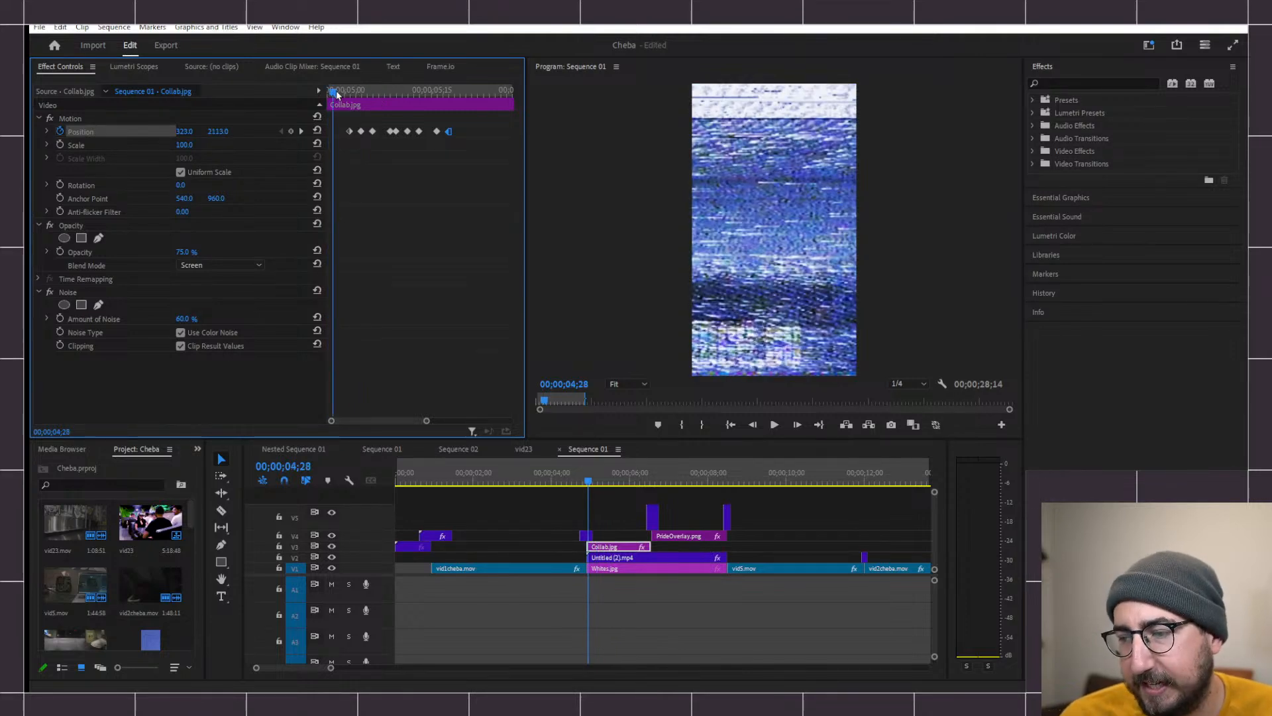
key("space")
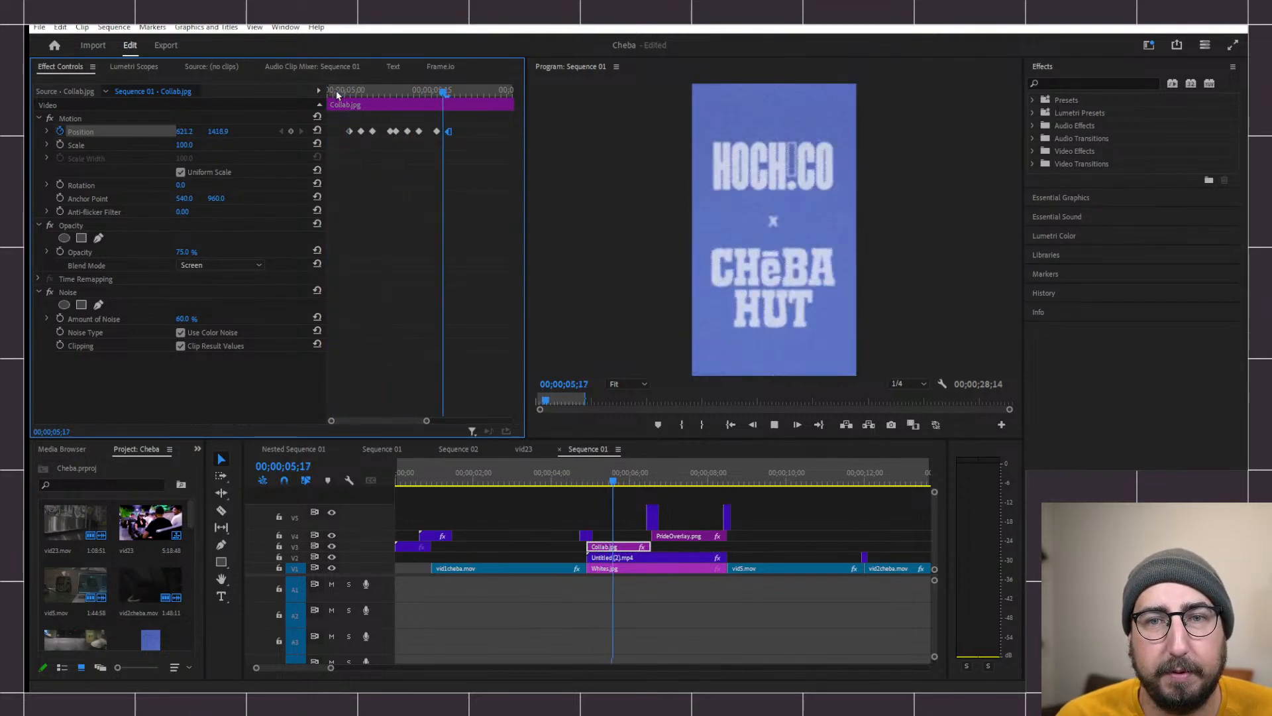
- Add a Position keyframe at 00;00;05;23 and another of 562, 307 at 00;00;05;26, with Scale at 179
left_click(479, 91)
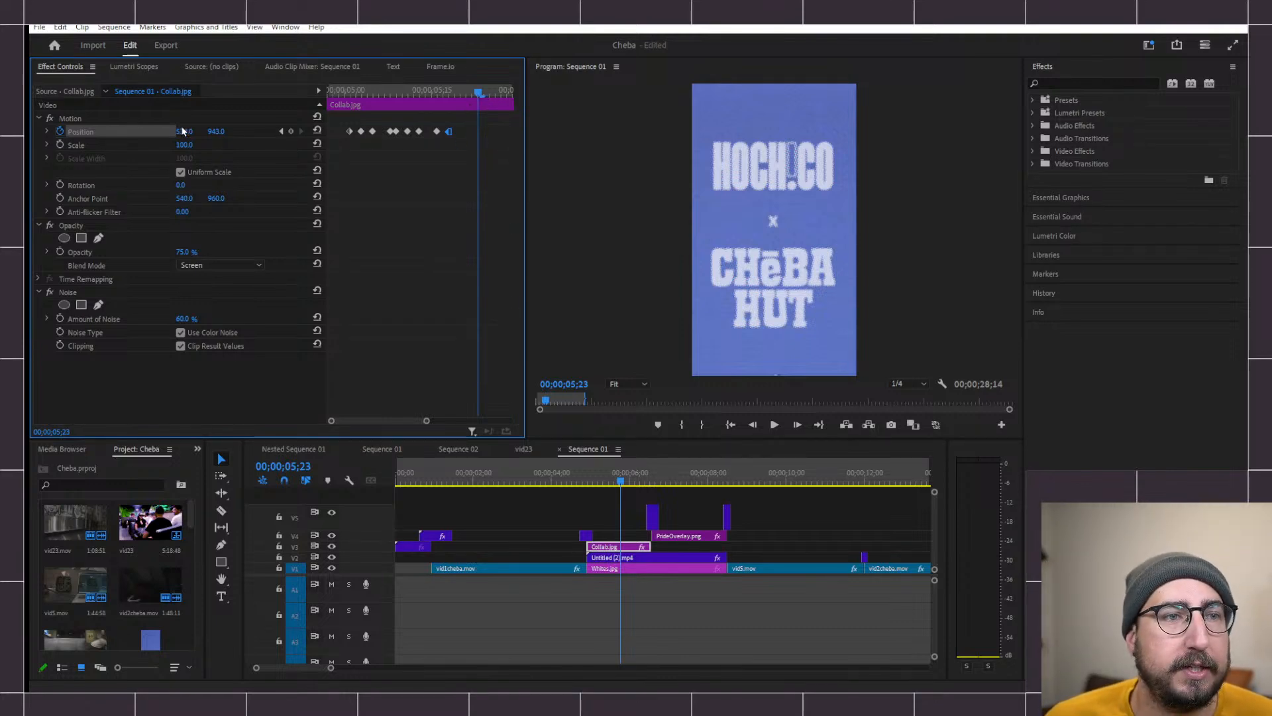
left_click(290, 132)
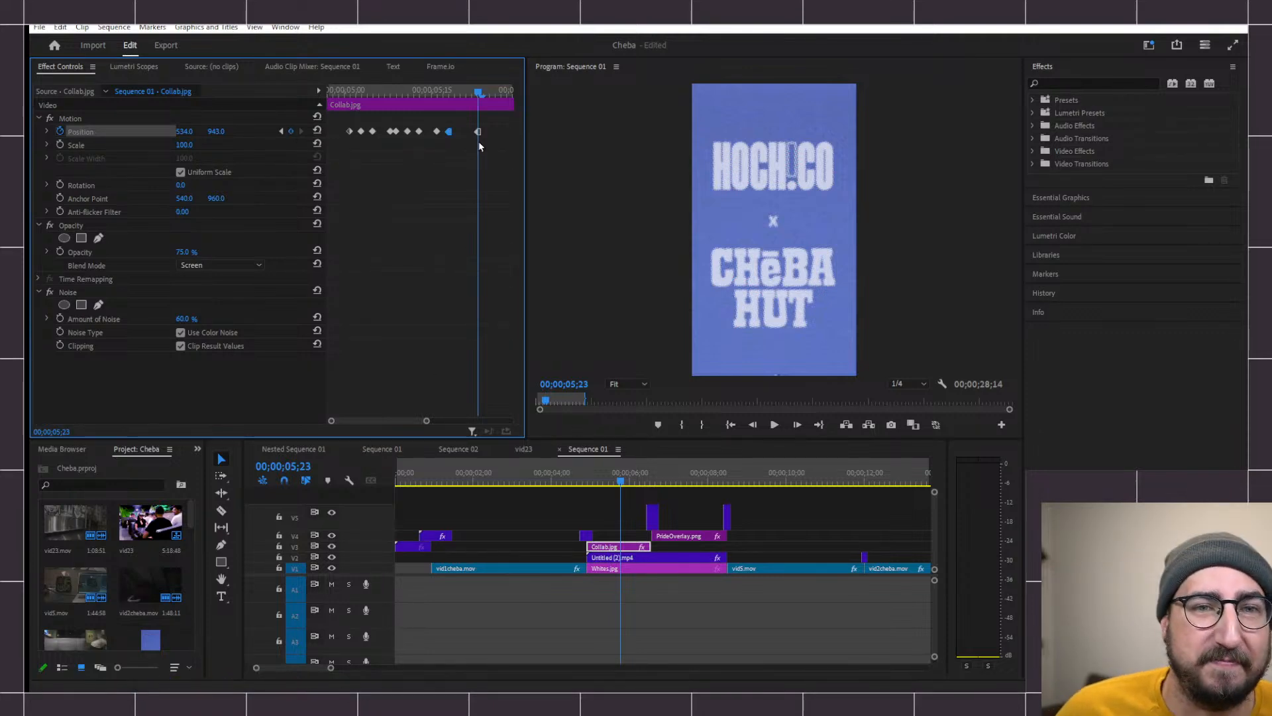
left_click(497, 93)
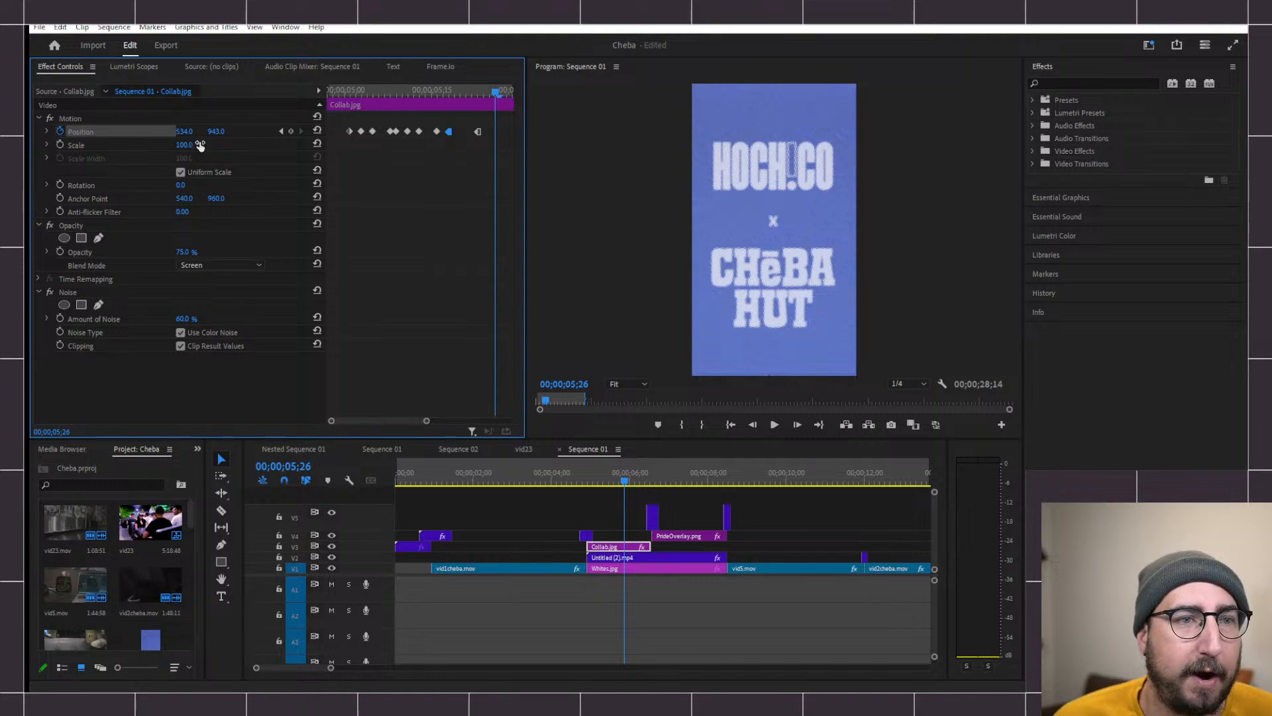
left_click_drag(186, 144, 229, 131)
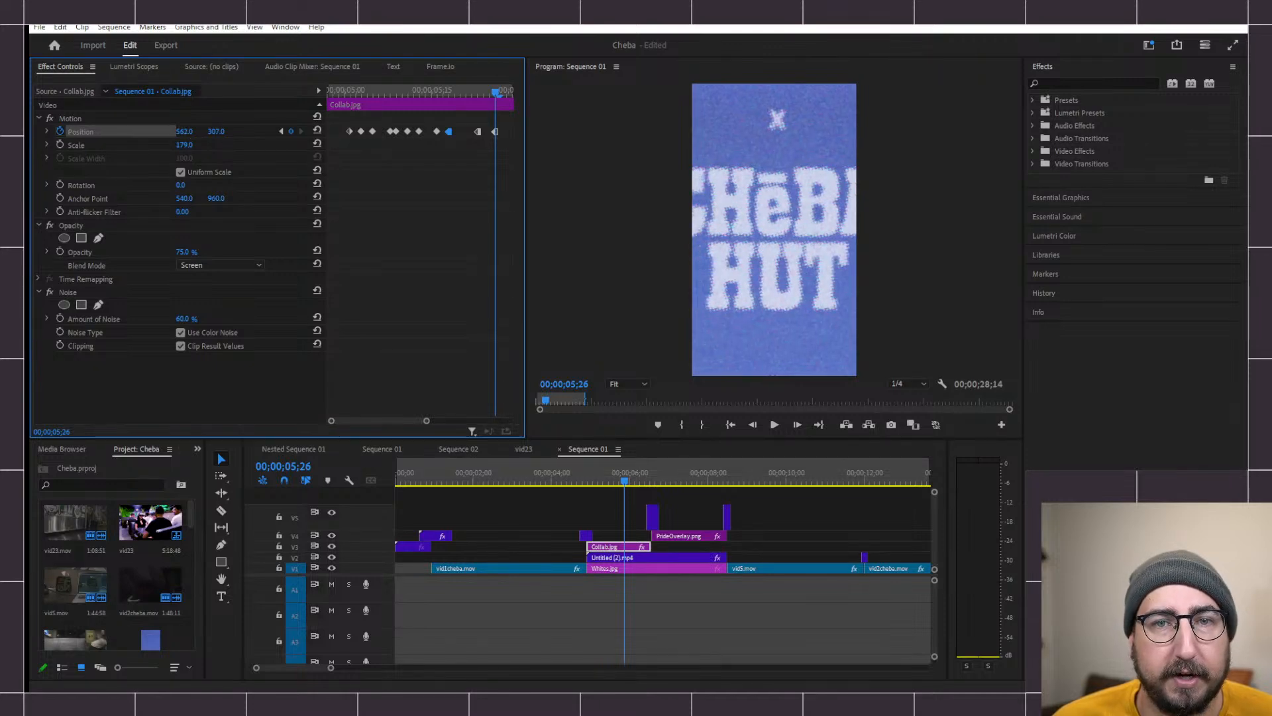
- Change the temporal interpolation of the 00;00;05;26 Position keyframe to Linear
right_click(493, 133)
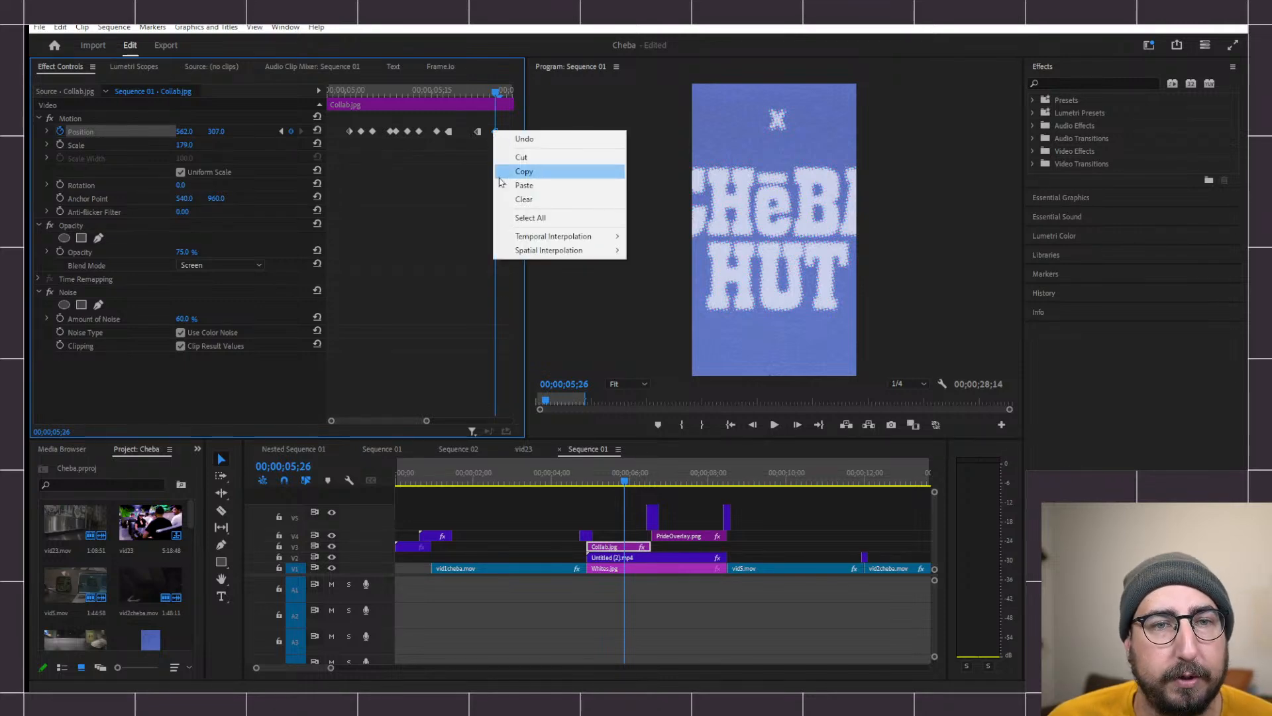
mouse_move(541, 236)
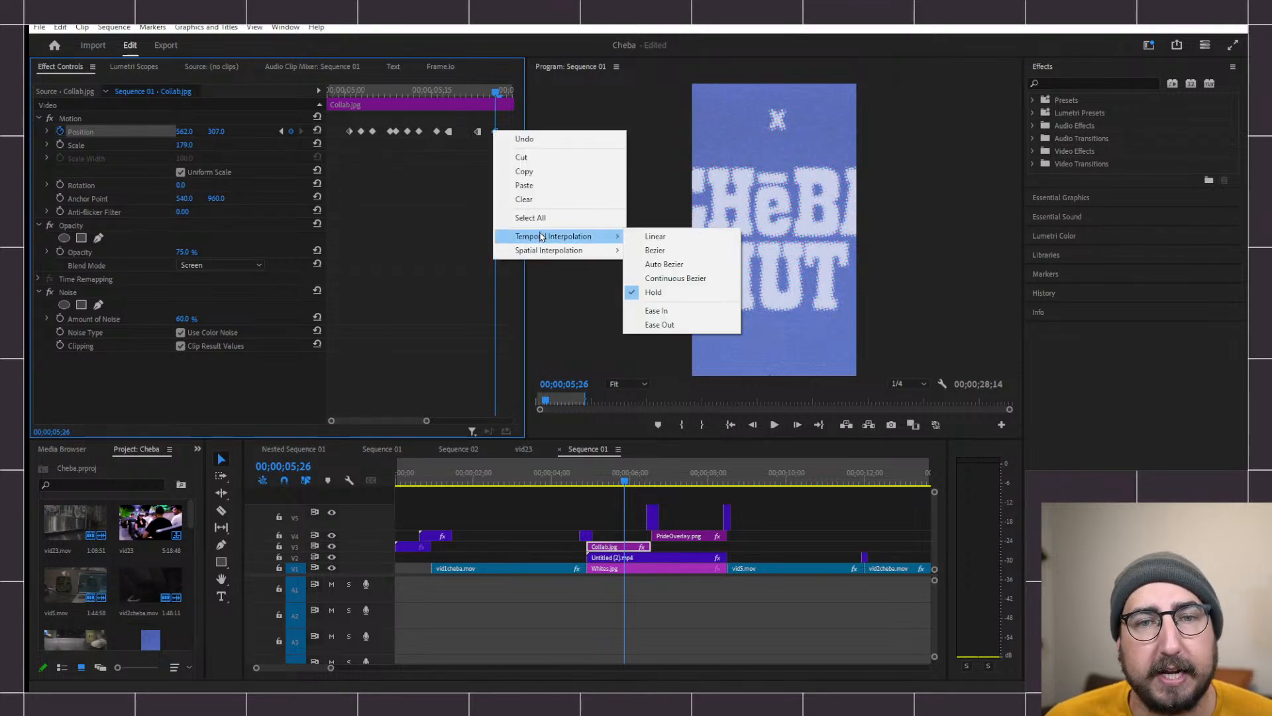
left_click(682, 244)
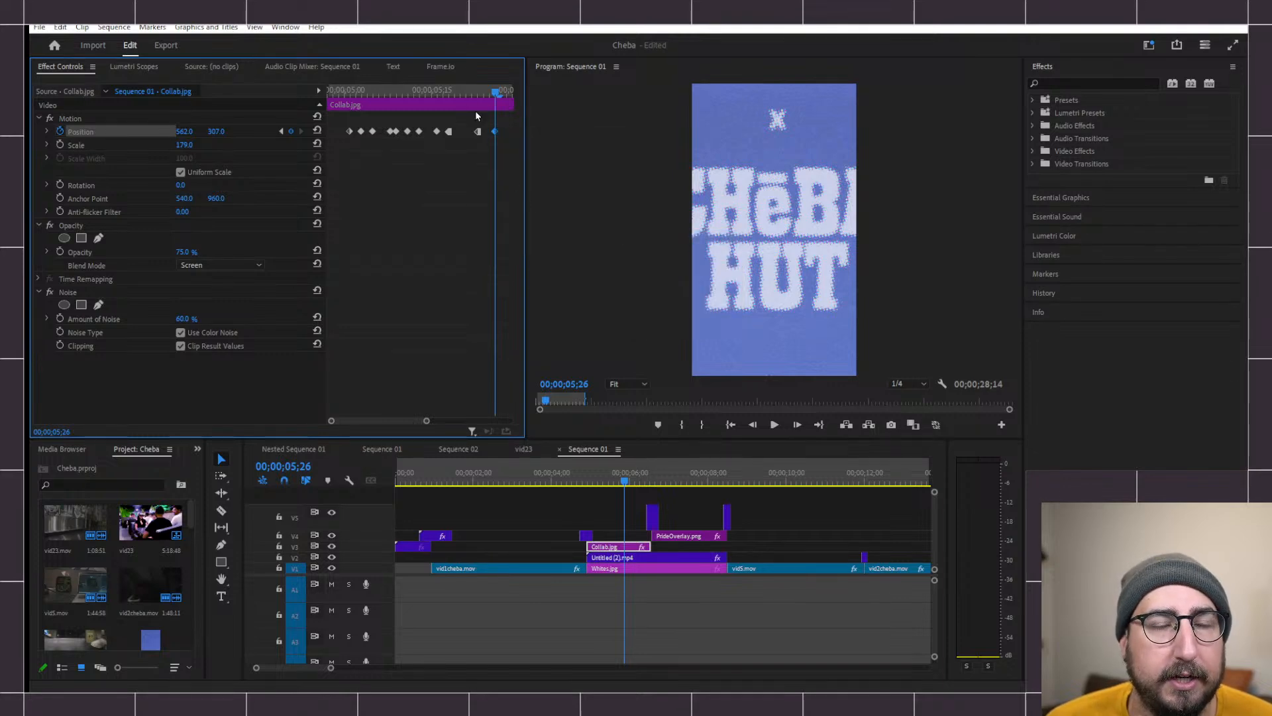
- Return to the 00;00;05;23 keyframe and set the title's Scale to 100
left_click_drag(453, 97, 480, 95)
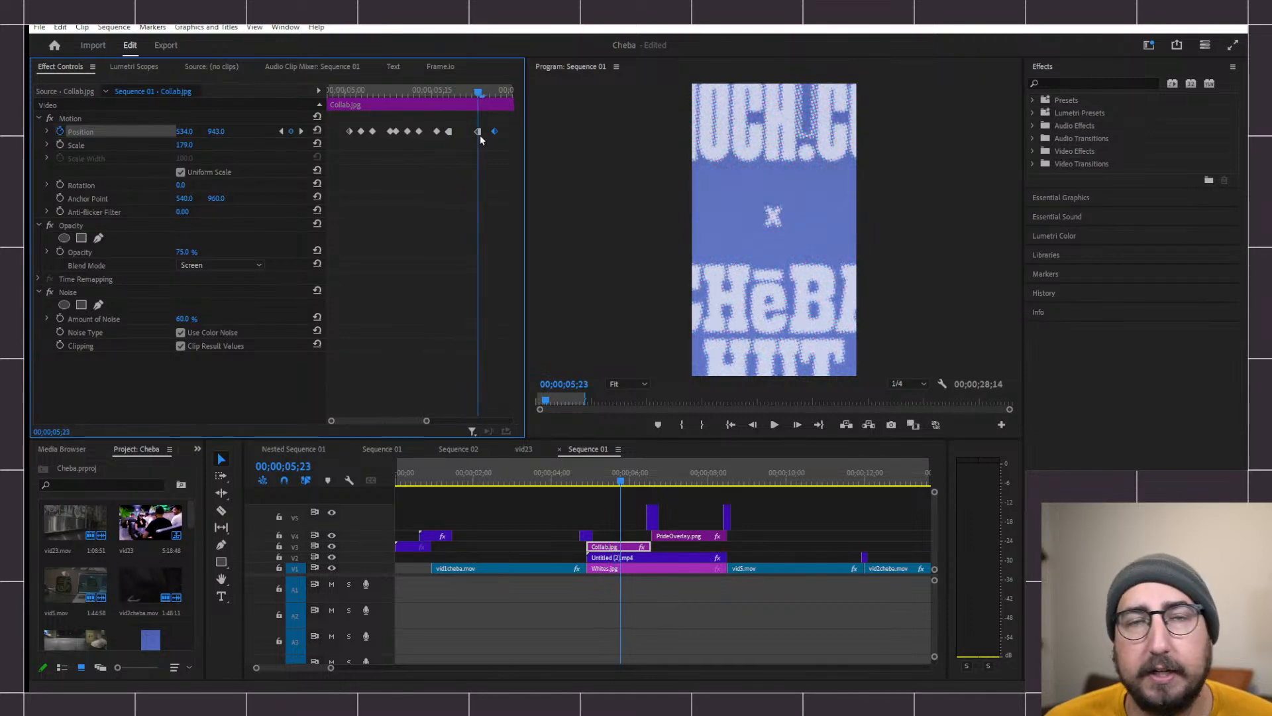
left_click(186, 144)
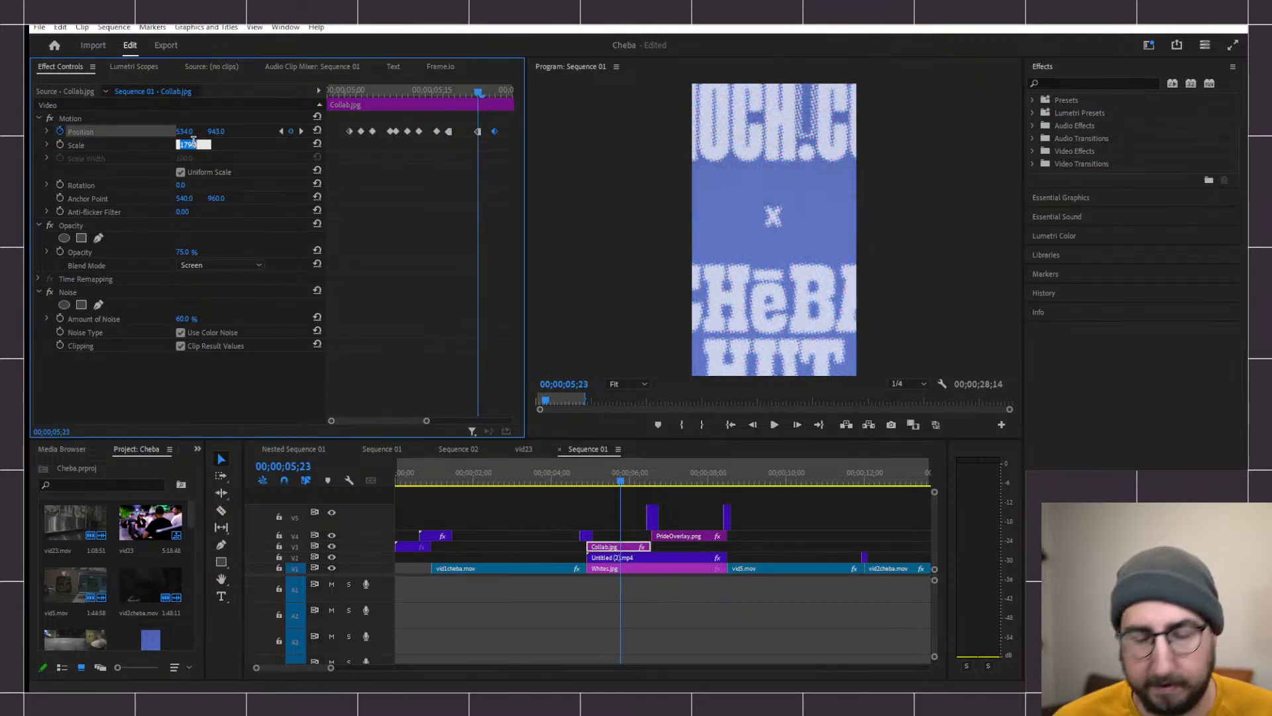
type("100")
key("Return")
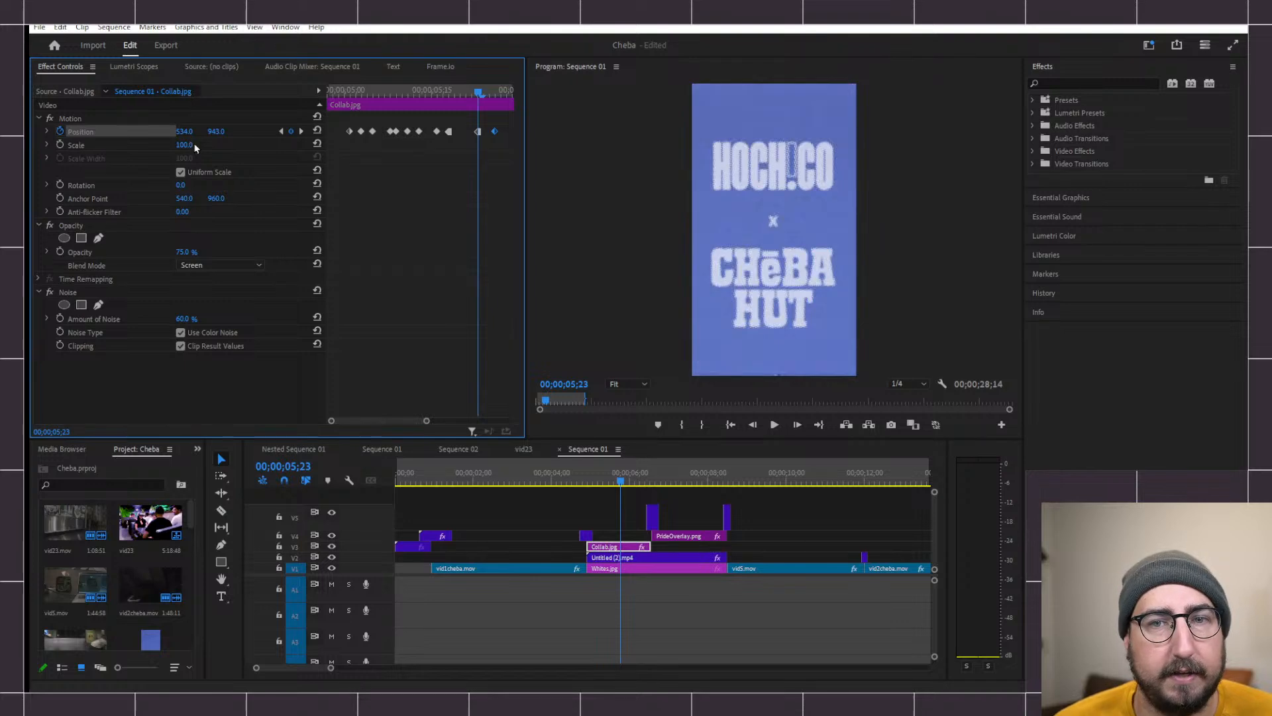
- Change the Position keyframe at 00;00;05;26 to 544, 963
left_click_drag(390, 90, 497, 95)
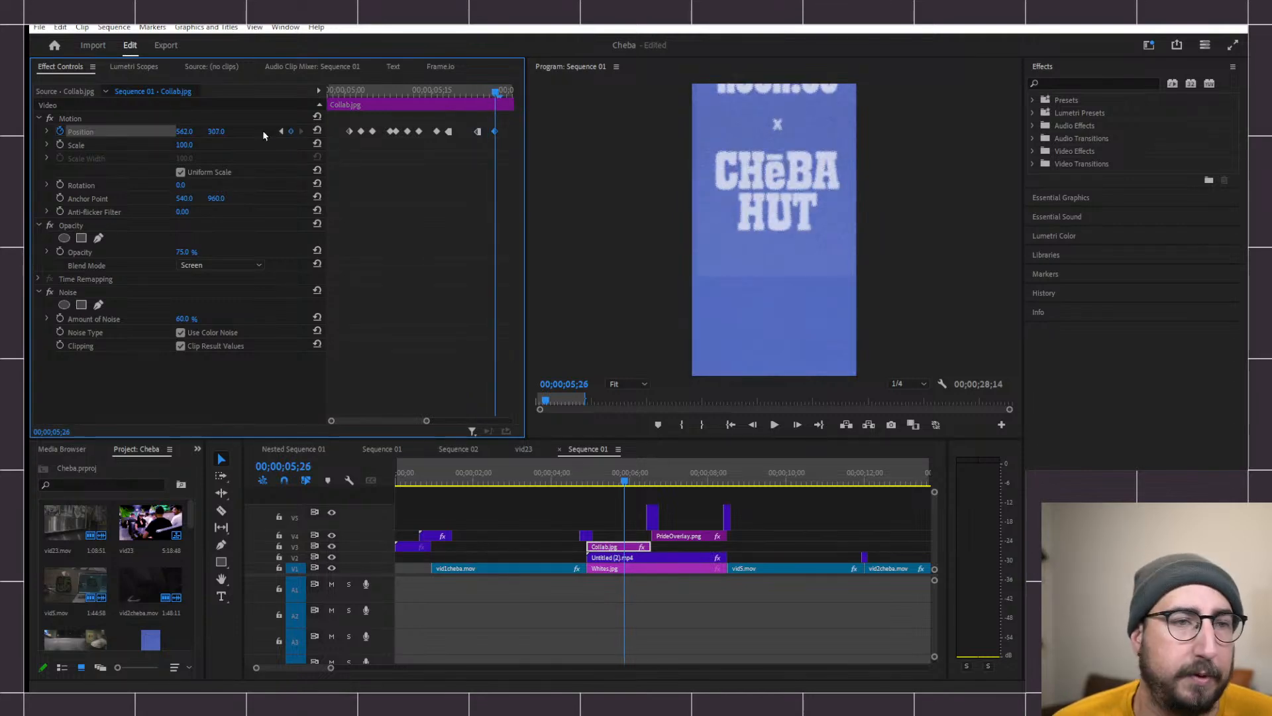
left_click_drag(189, 132, 143, 132)
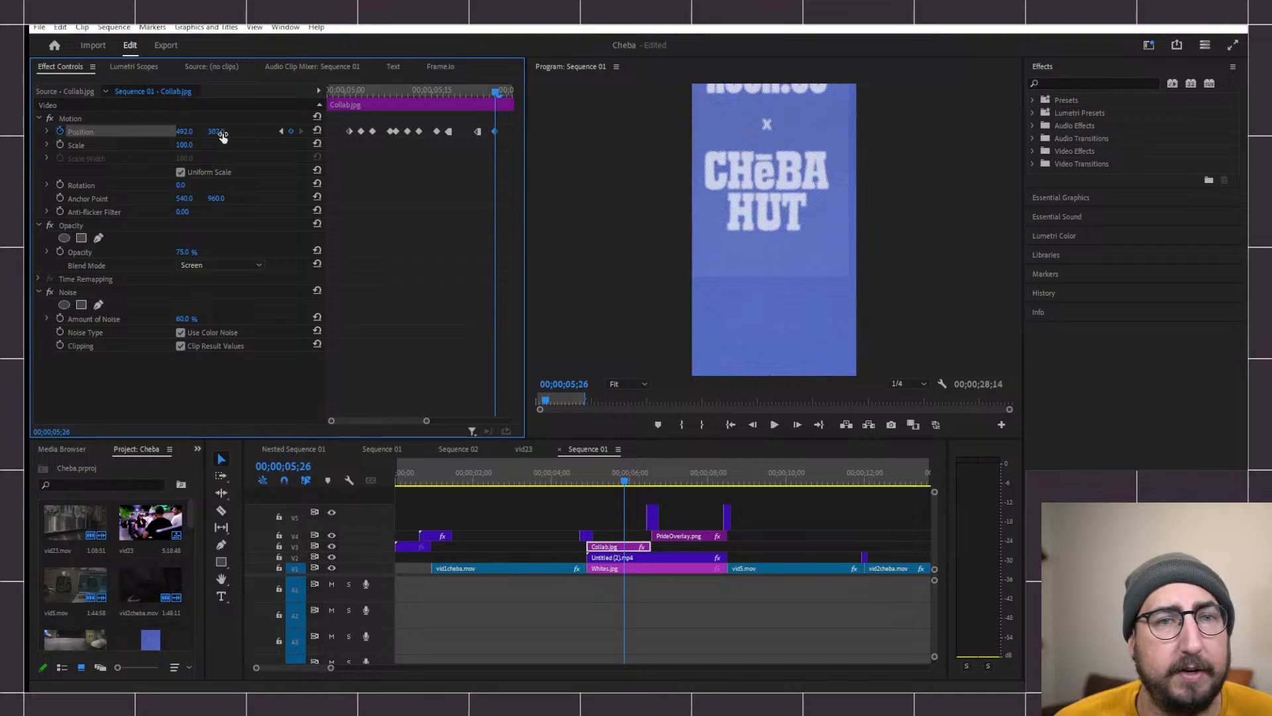
left_click_drag(222, 134, 655, 134)
left_click_drag(185, 131, 219, 131)
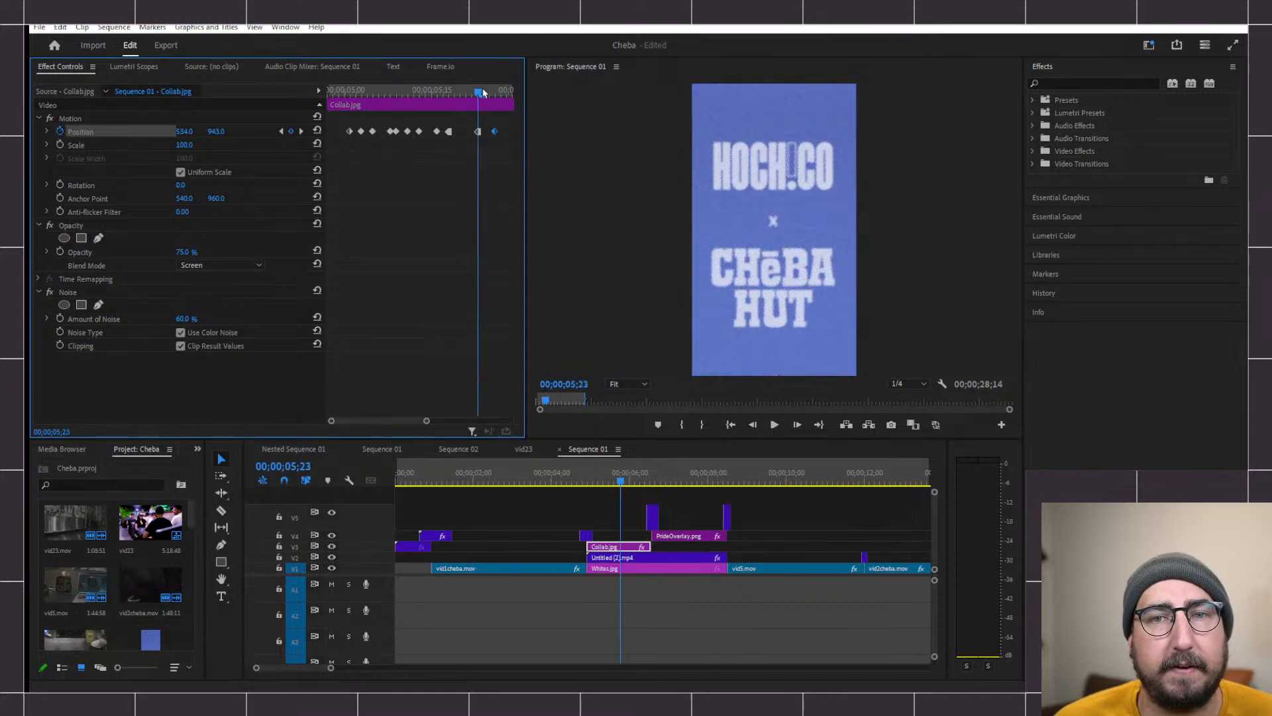
- Add a Position keyframe of 392, 170 at 00;00;05;28 and enlarge the title's Scale to 219
left_click(503, 92)
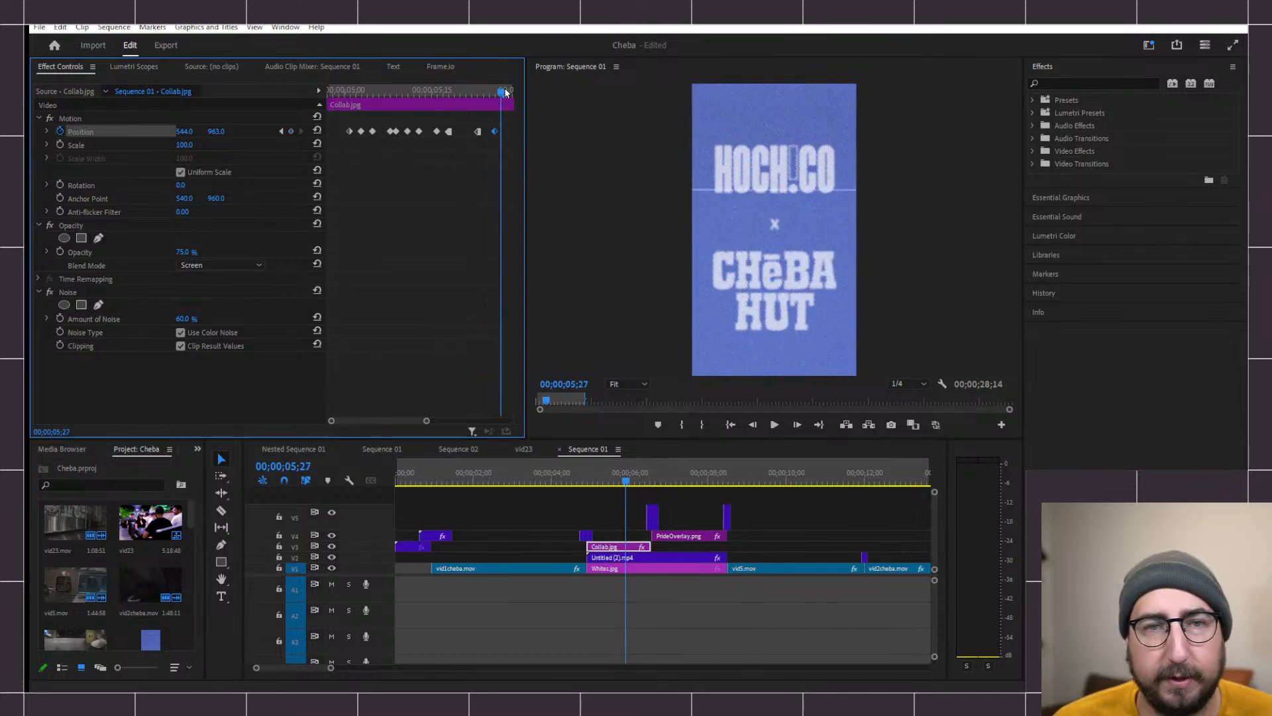
left_click(511, 92)
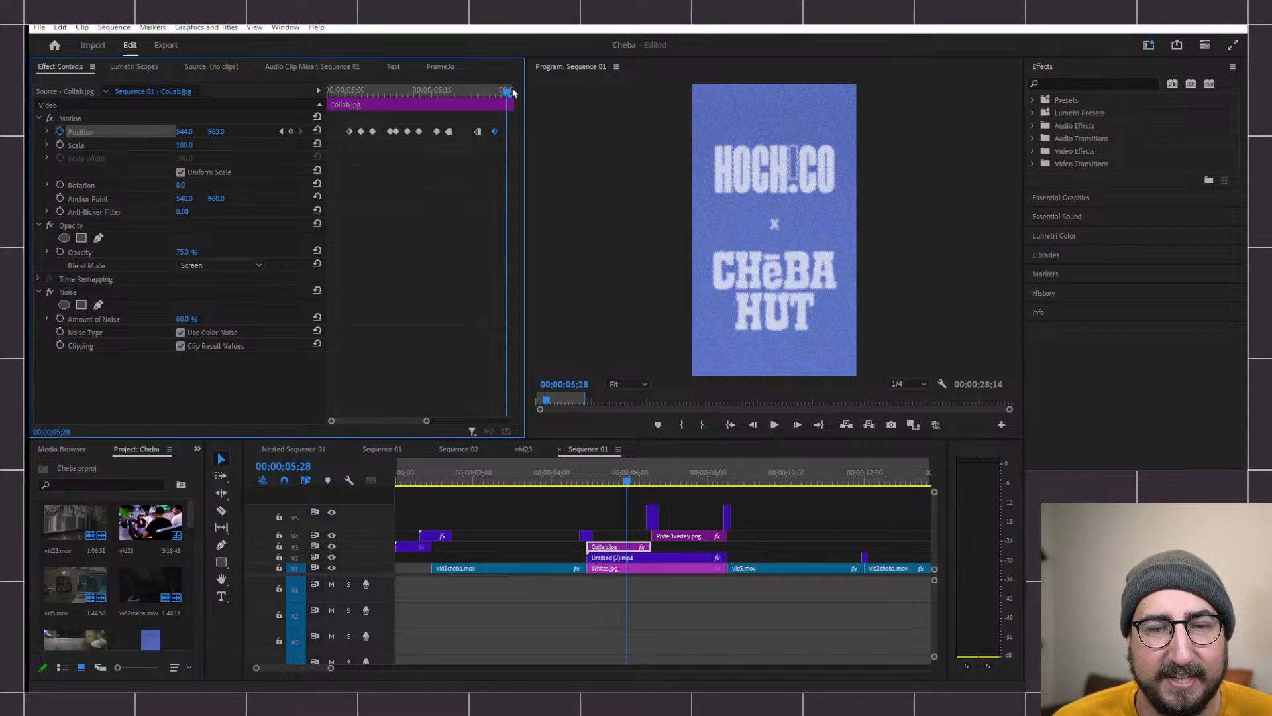
left_click_drag(401, 429, 424, 414)
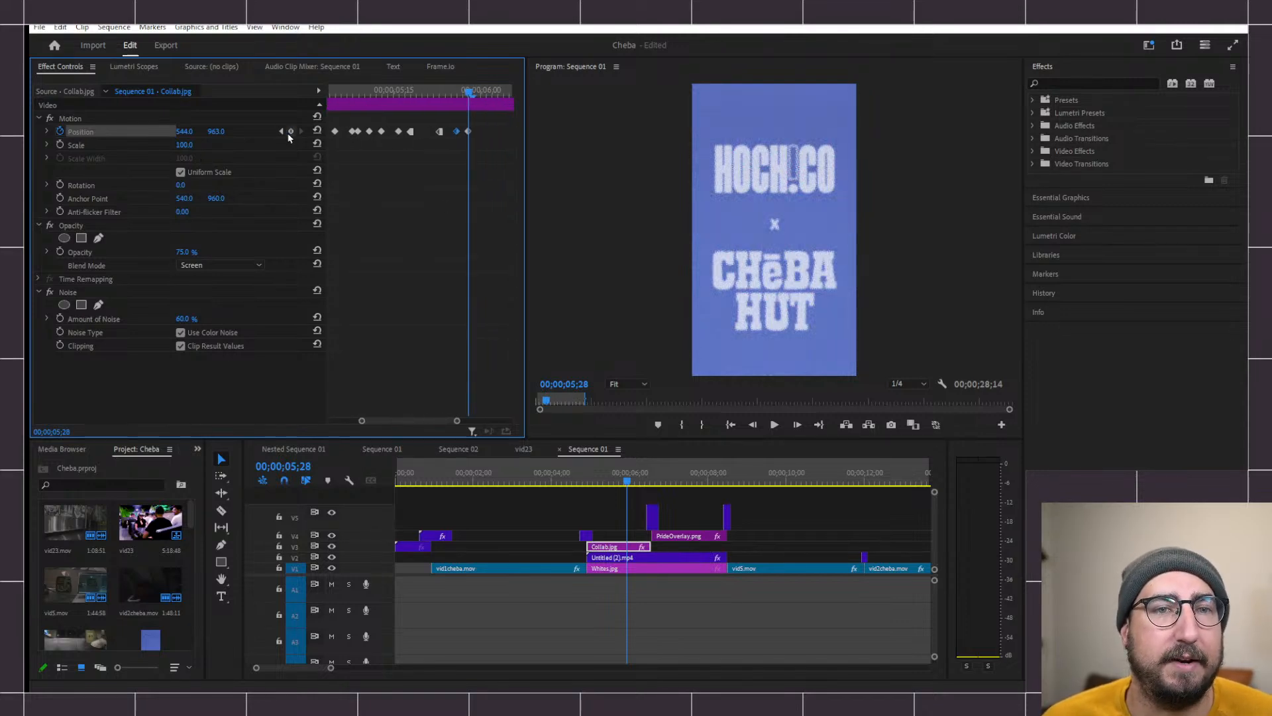
left_click_drag(183, 146, 90, 133)
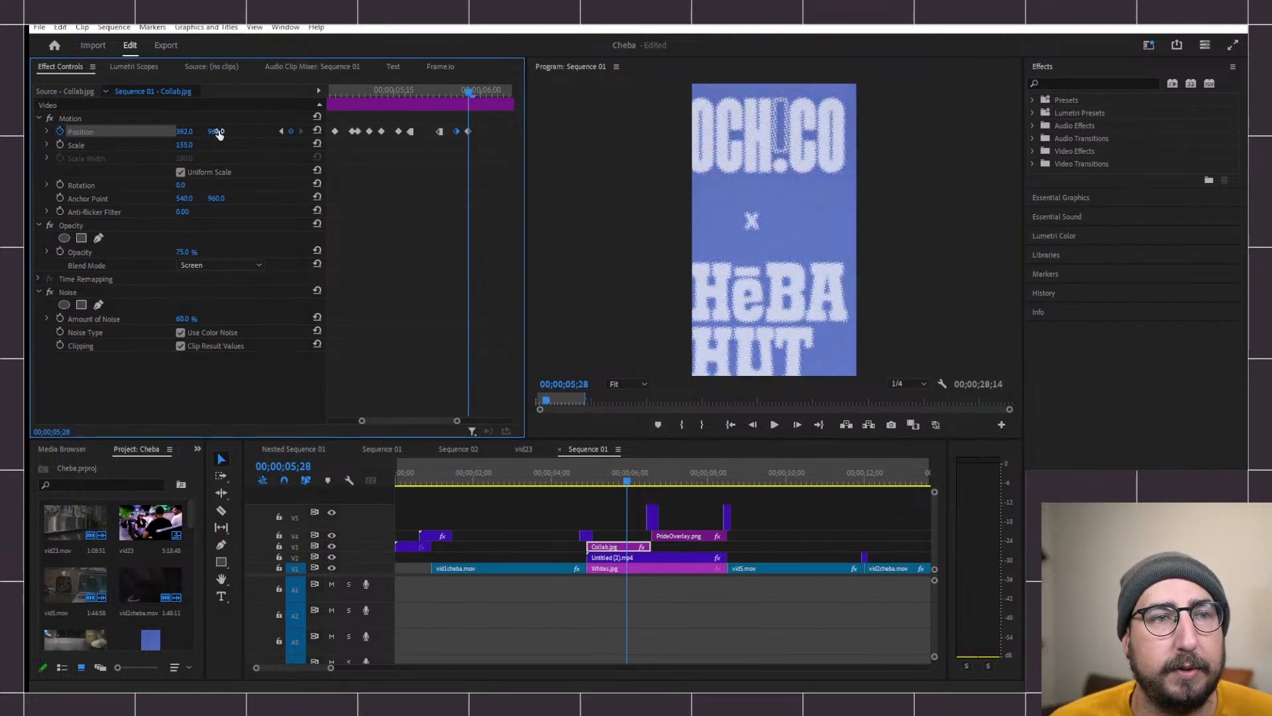
left_click_drag(217, 133, 86, 134)
left_click_drag(184, 145, 26, 133)
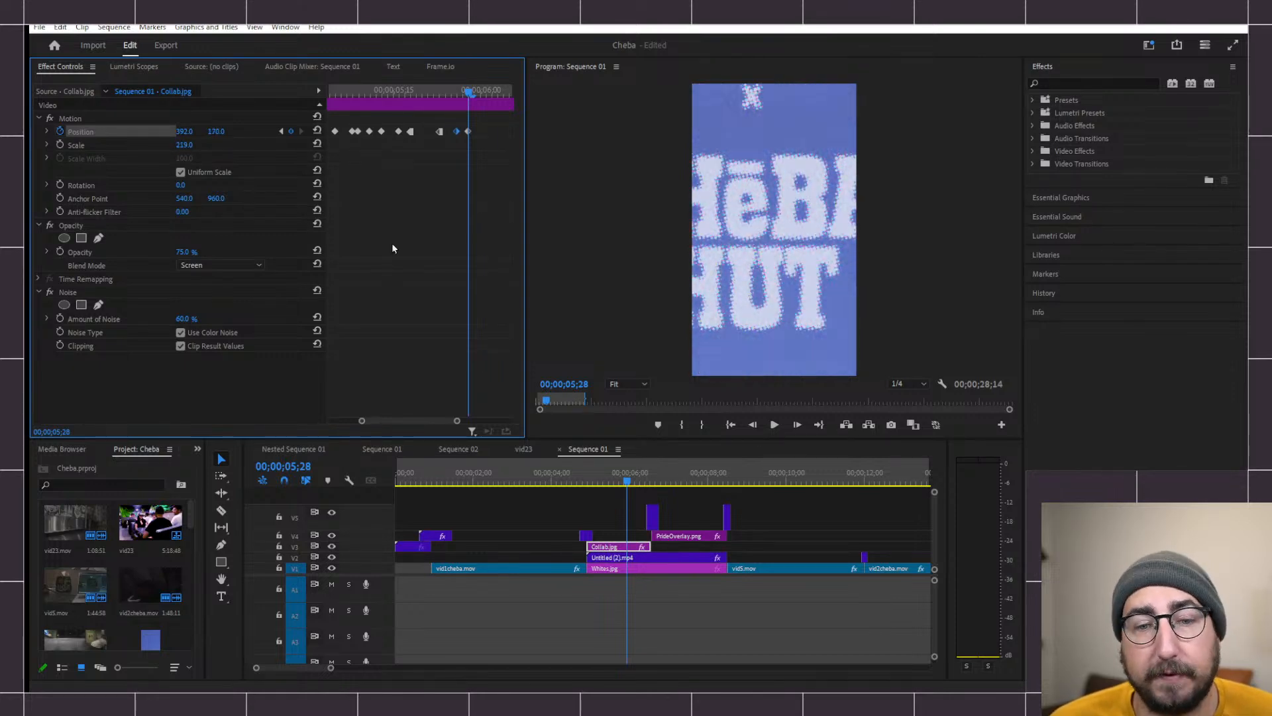
- Add Position keyframes of 1019, 170 at 00;00;06;00 and 552, 346 at 00;00;06;02, changing Scale to 249 and 170 respectively
left_click(481, 93)
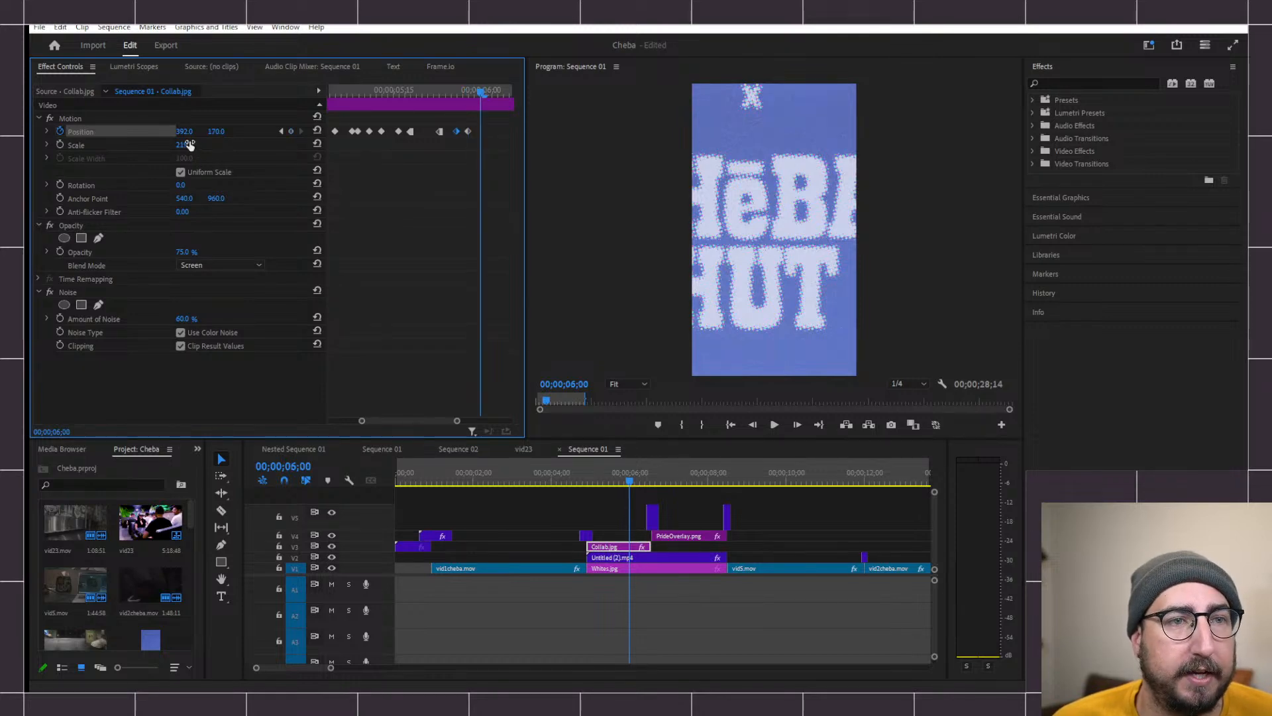
left_click_drag(189, 145, 156, 131)
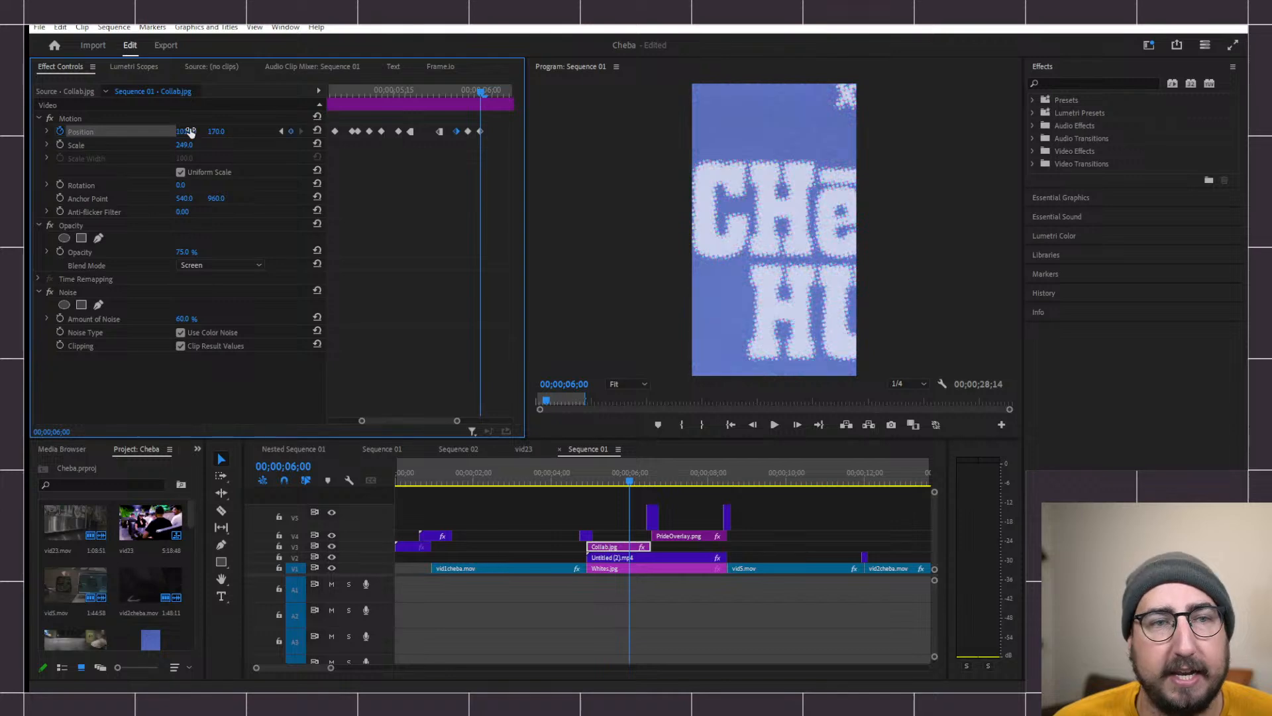
key("Right")
key("Right")
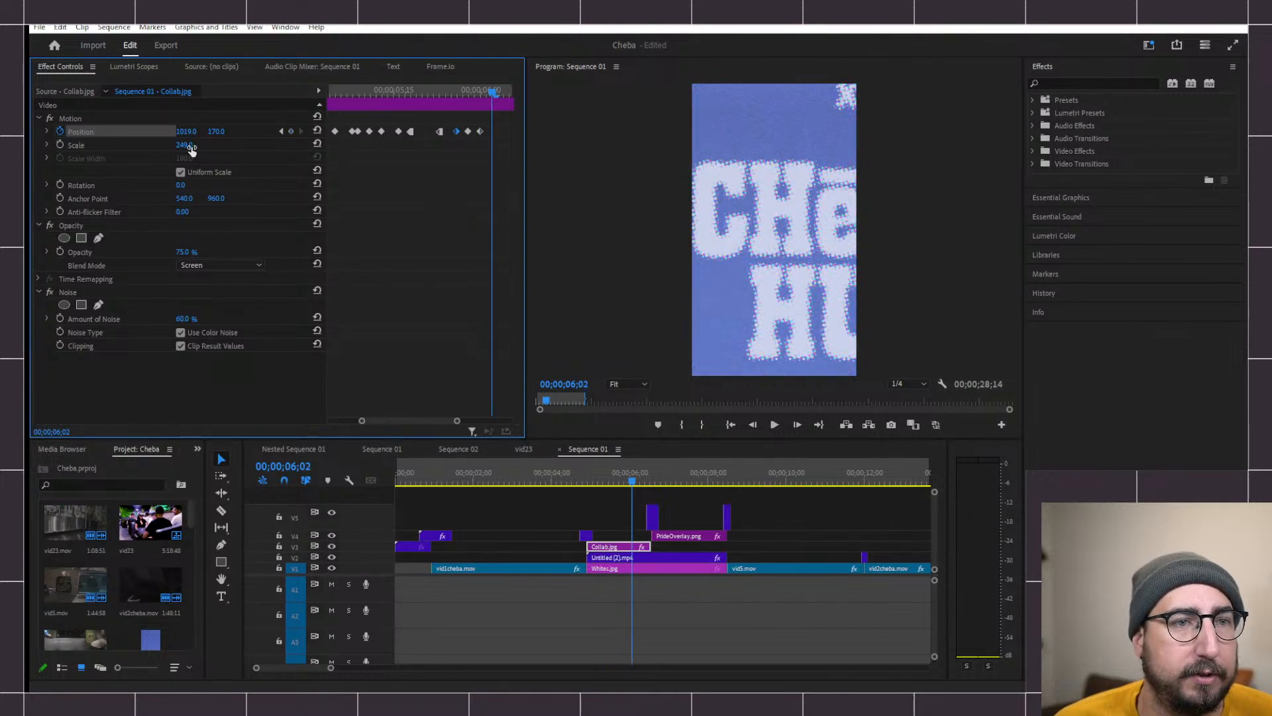
left_click_drag(189, 145, 126, 131)
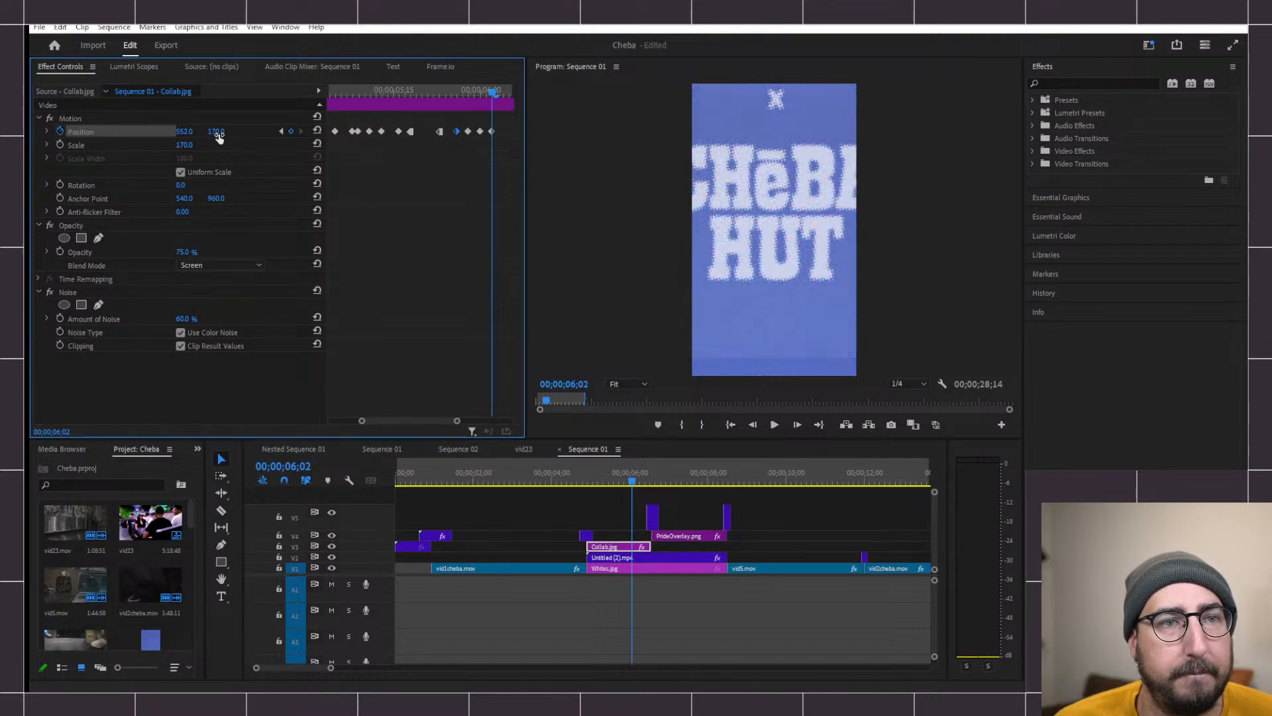
left_click_drag(219, 135, 223, 132)
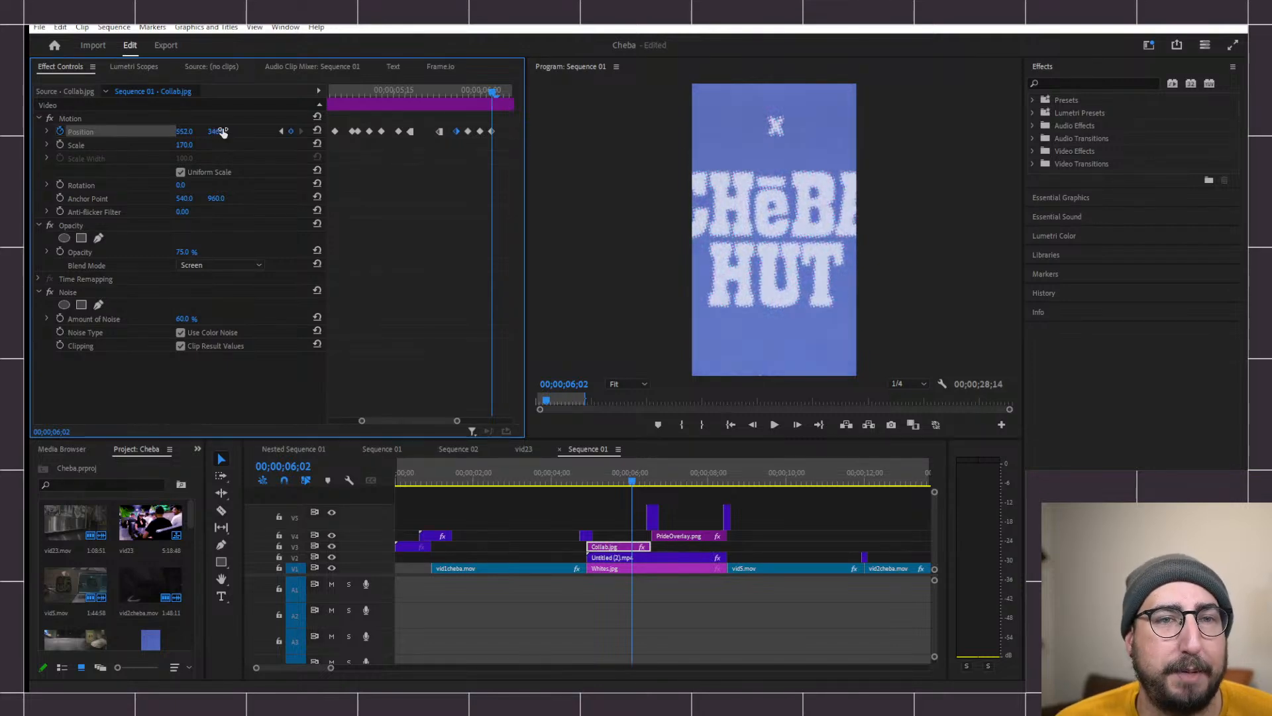
- Move to 00;00;06;04 and set the title's Scale to 100
left_click(504, 93)
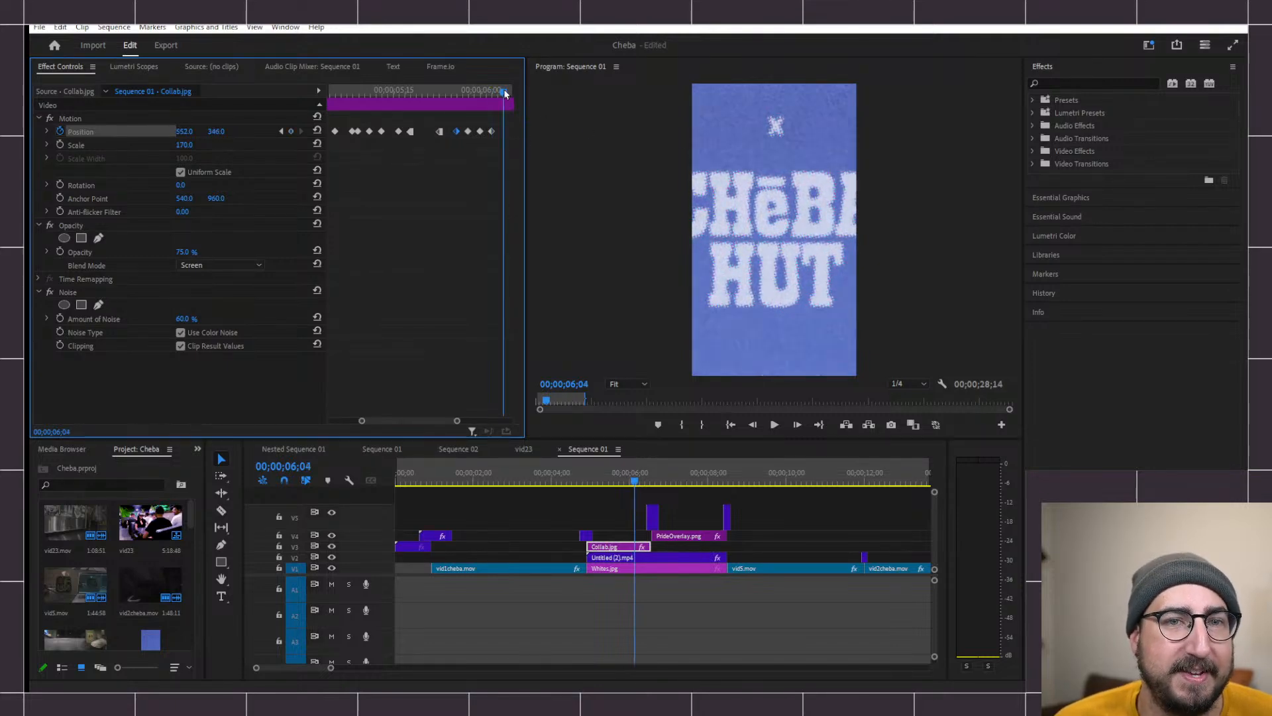
left_click(185, 144)
type("100")
key("Return")
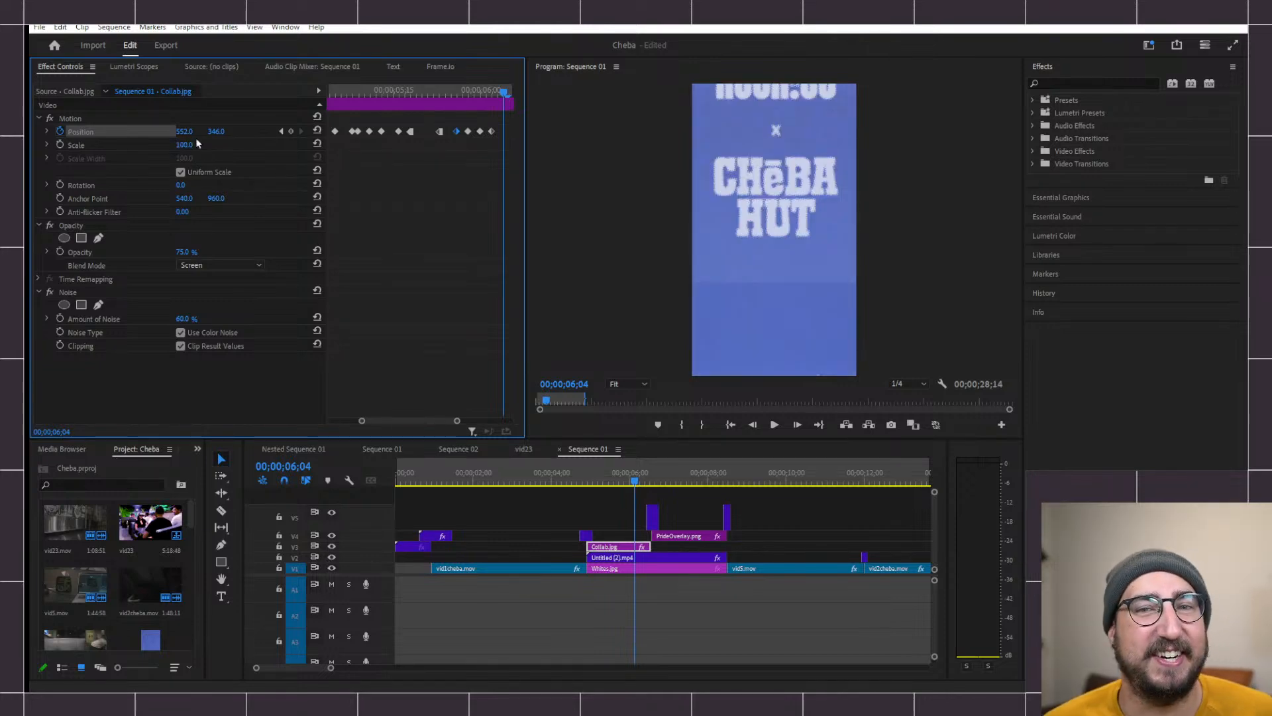
- Set the Collab.jpg title's Position to 552, 967 at 00;00;06;04 and play back the animation from 00;00;04;09
left_click_drag(216, 131, 226, 131)
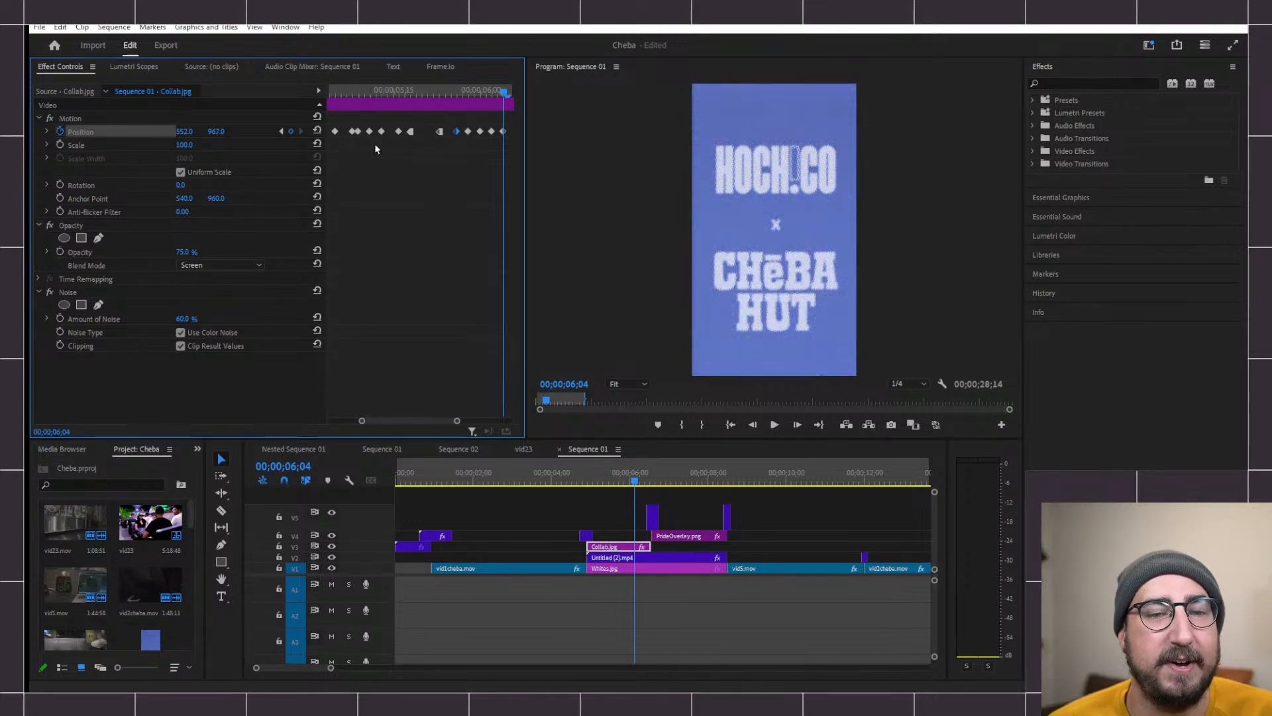
left_click(565, 478)
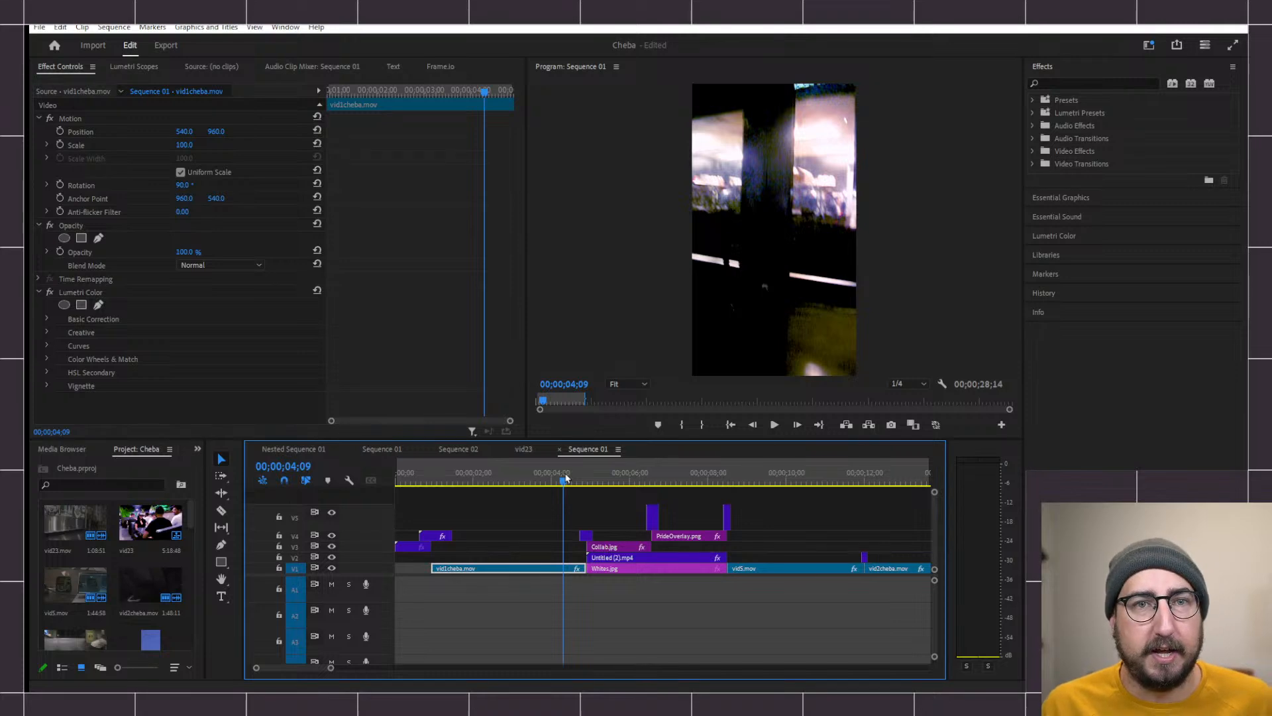
key("space")
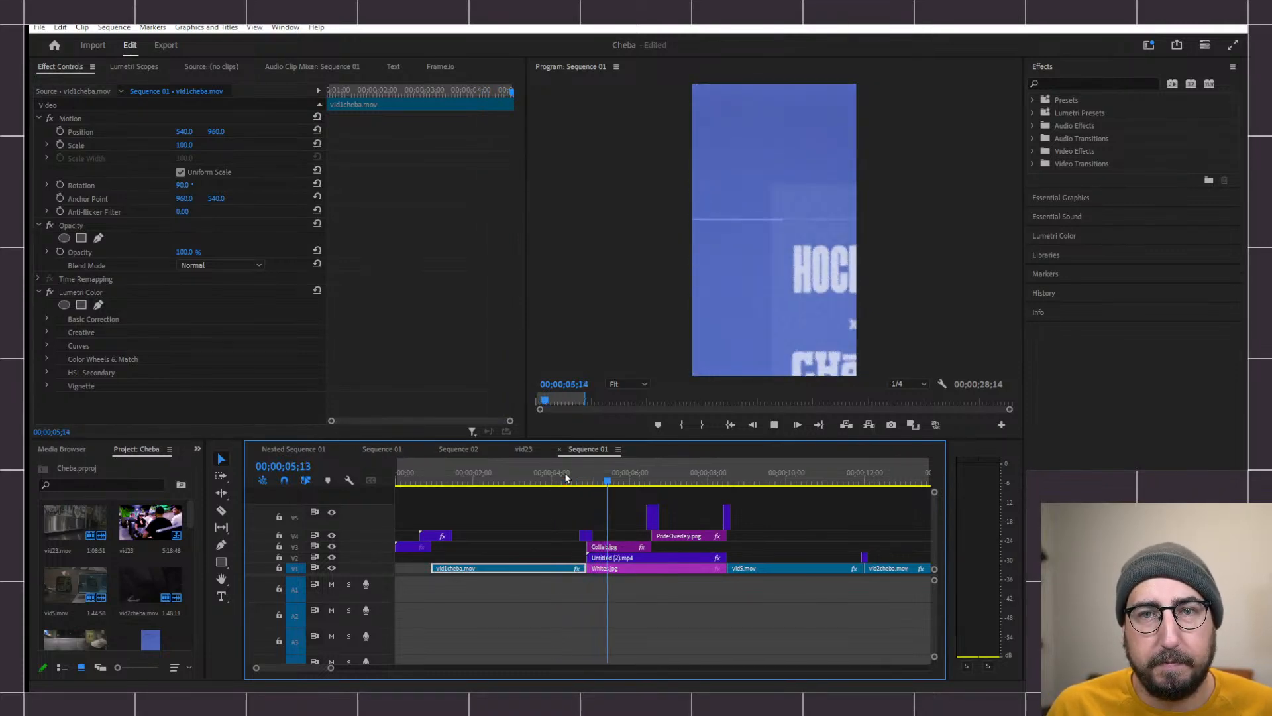
key("space")
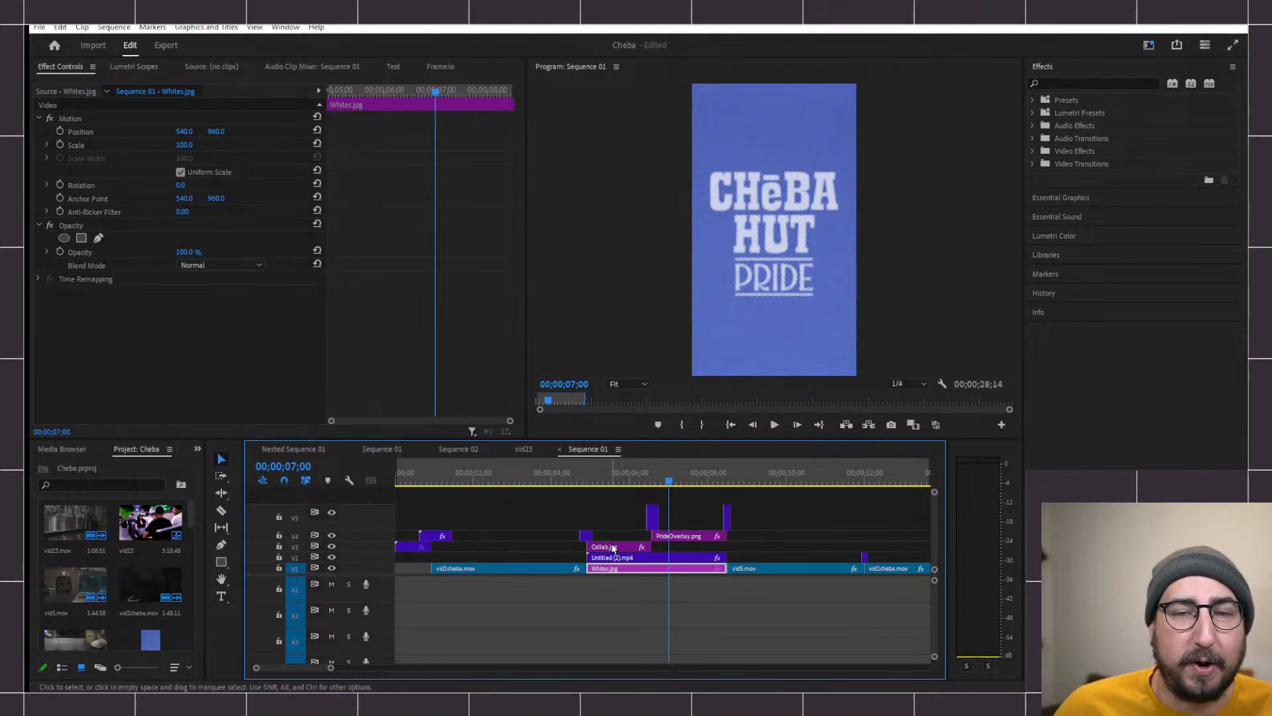
- Extend the short Untitled.mp4 glitch overlay above Collab.jpg to the end of the title clip and scrub through it
mouse_move(603, 486)
left_mouse_down()
mouse_move(577, 482)
mouse_move(587, 483)
left_mouse_up()
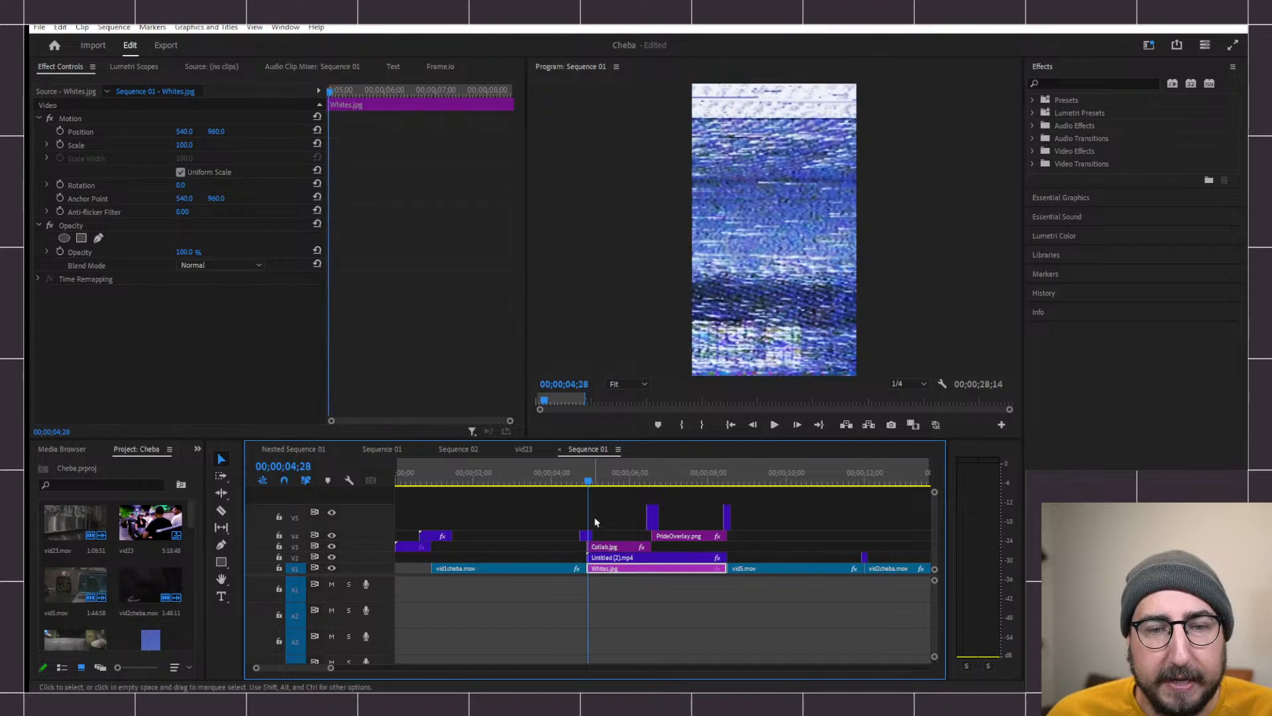
left_click_drag(590, 532, 651, 534)
left_click(604, 483)
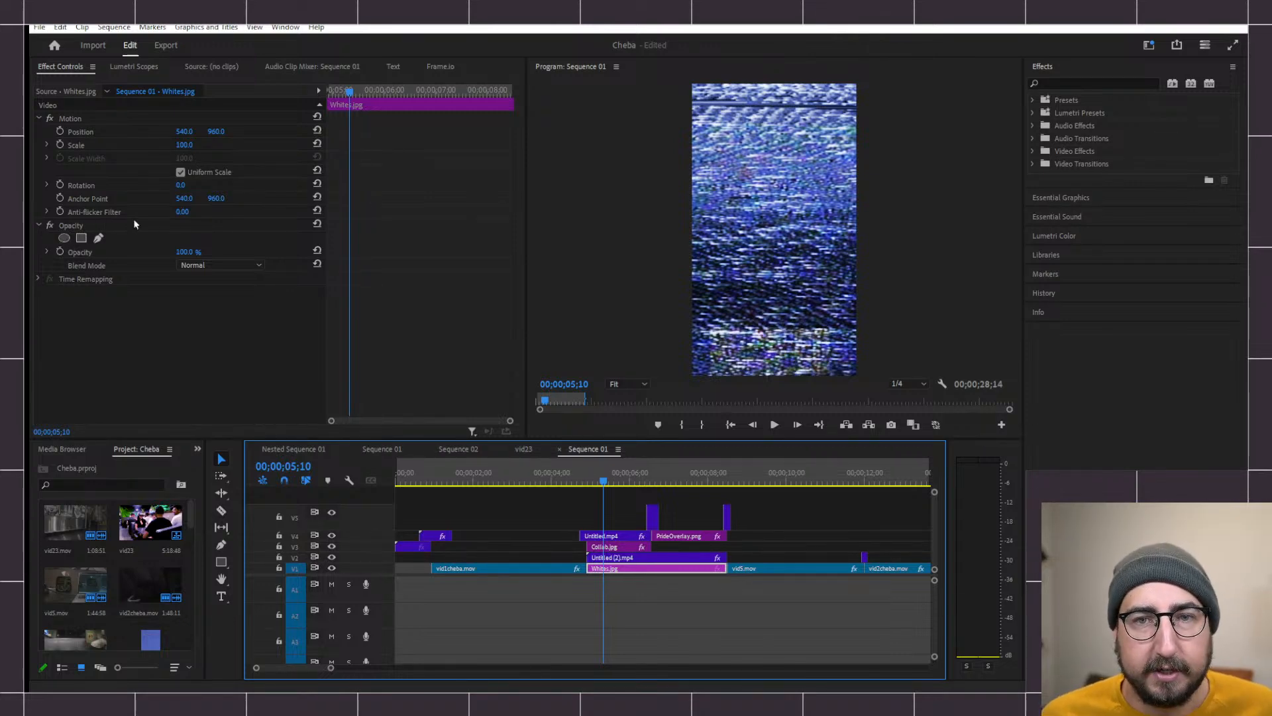
left_click(616, 482)
mouse_move(620, 482)
left_mouse_down()
mouse_move(661, 480)
mouse_move(614, 477)
left_mouse_up()
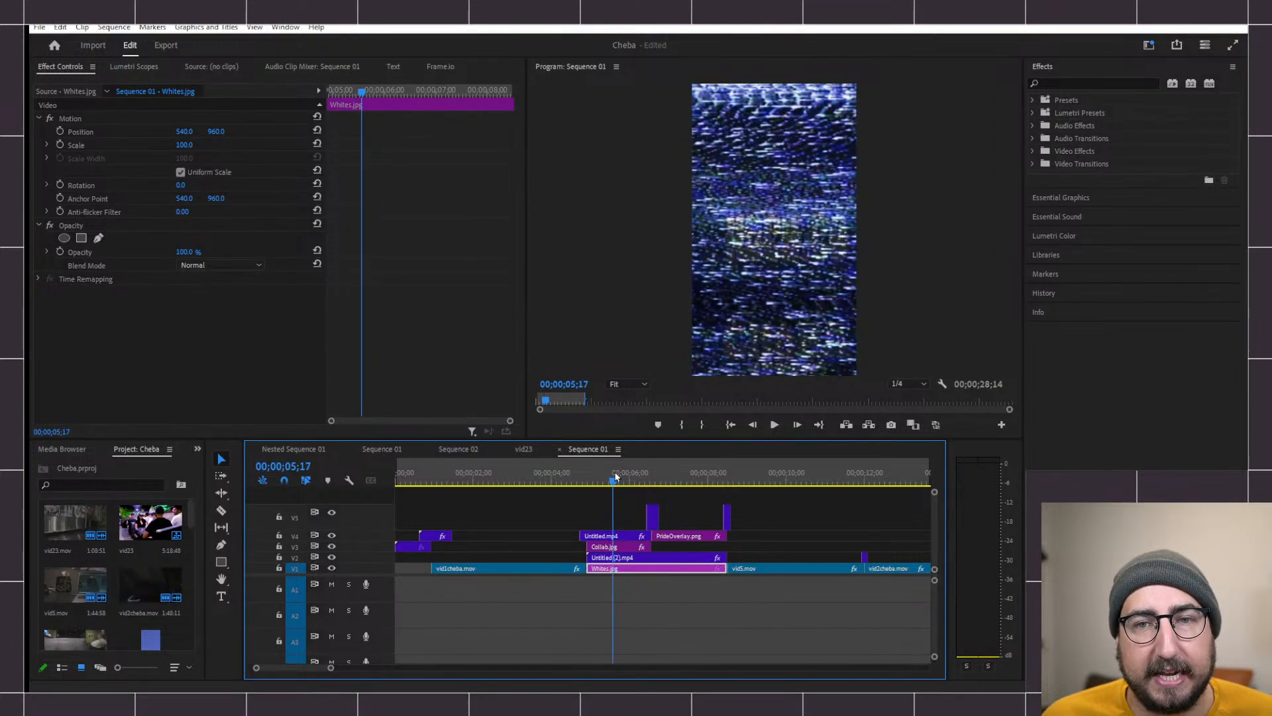
- Add Opacity keyframes to Whites.jpg of 100% at 00;00;05;11 and 80% at 00;00;05;16
left_click(352, 93)
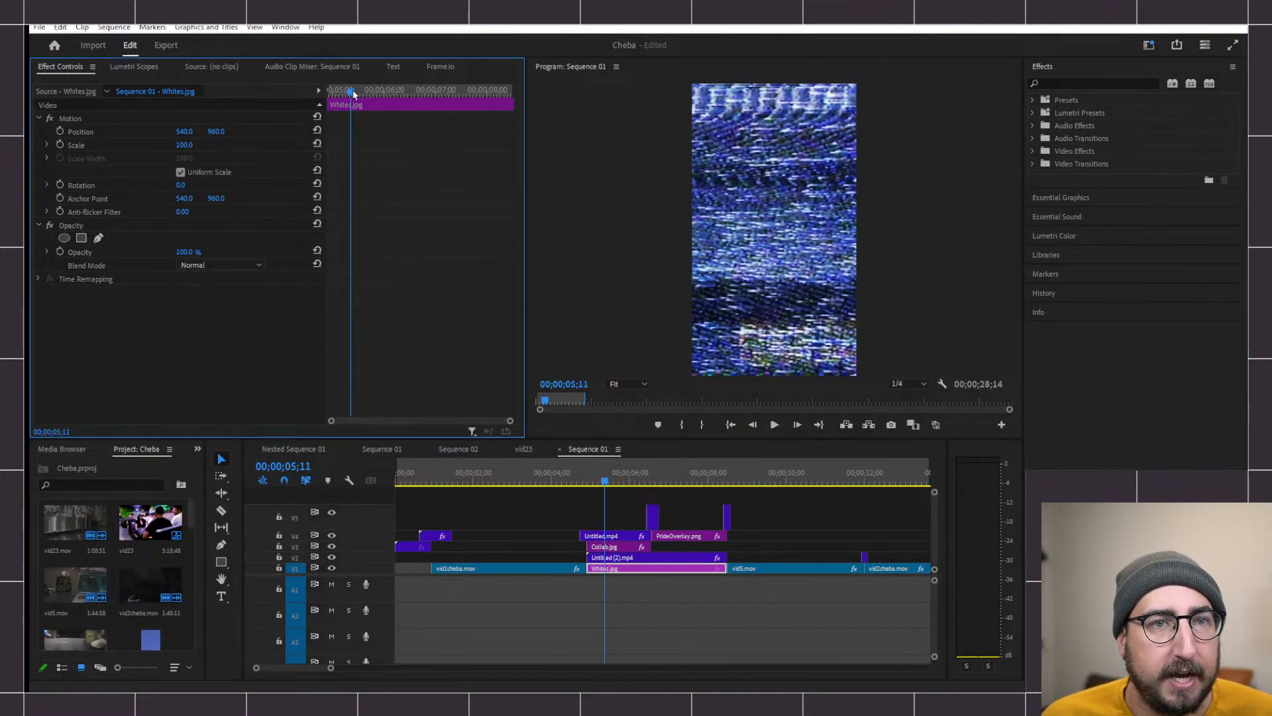
left_click(59, 253)
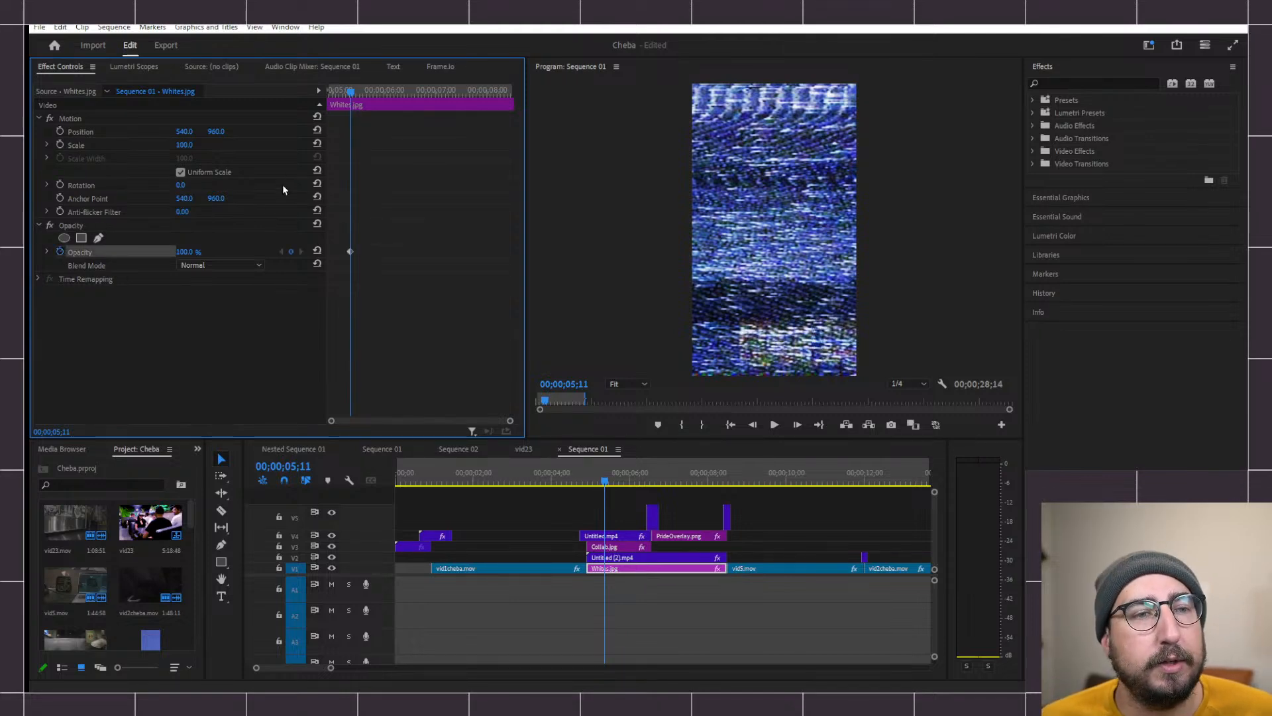
key("Right")
key("Right")
key("Right")
key("Right")
key("Right")
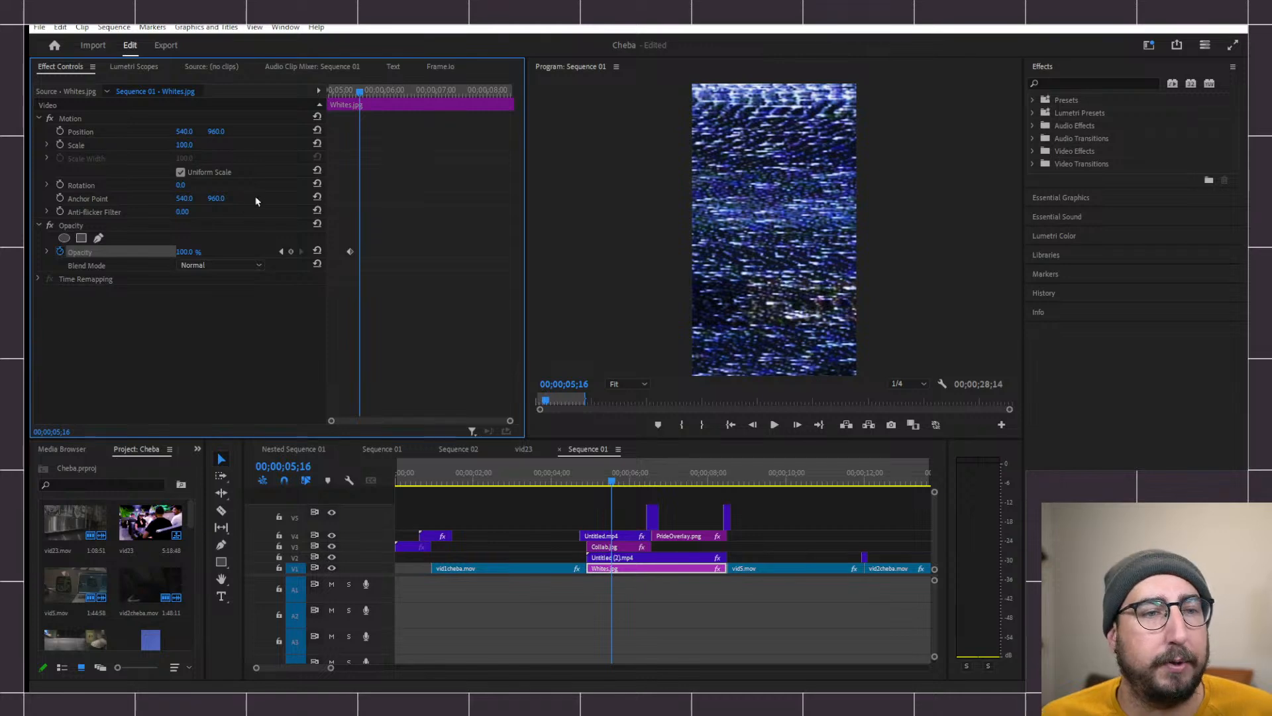
left_click(199, 249)
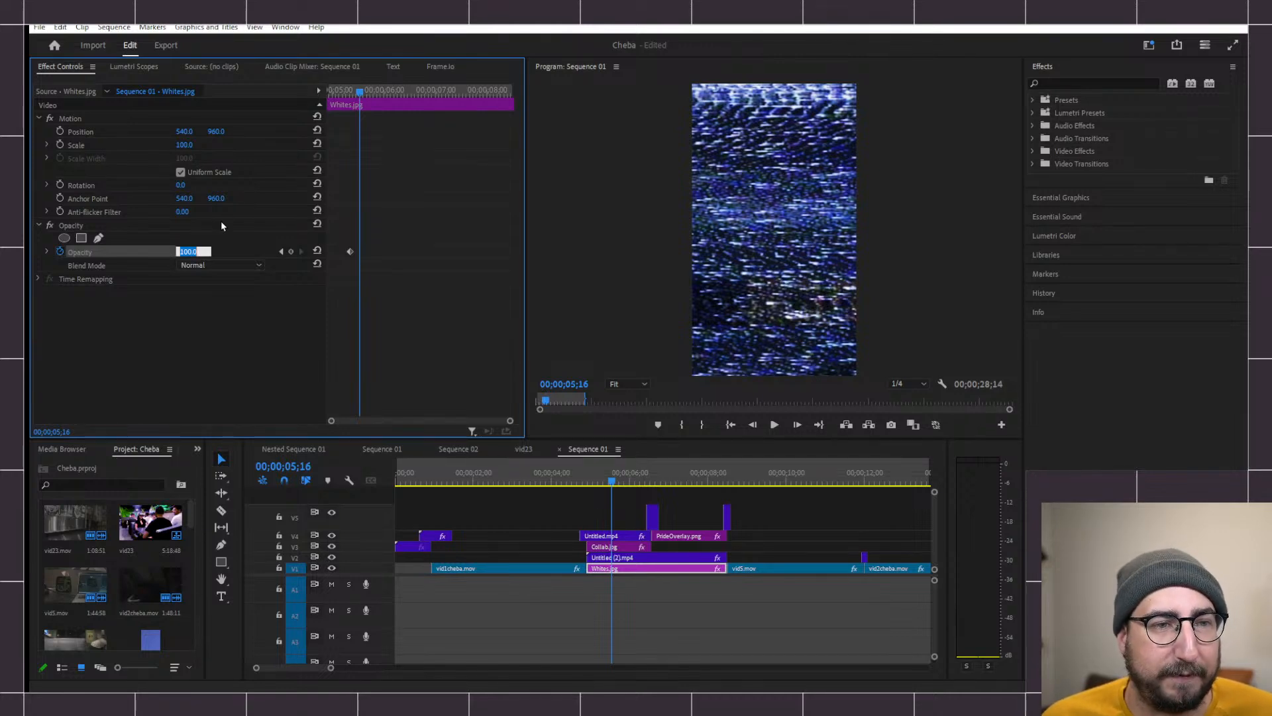
type("80")
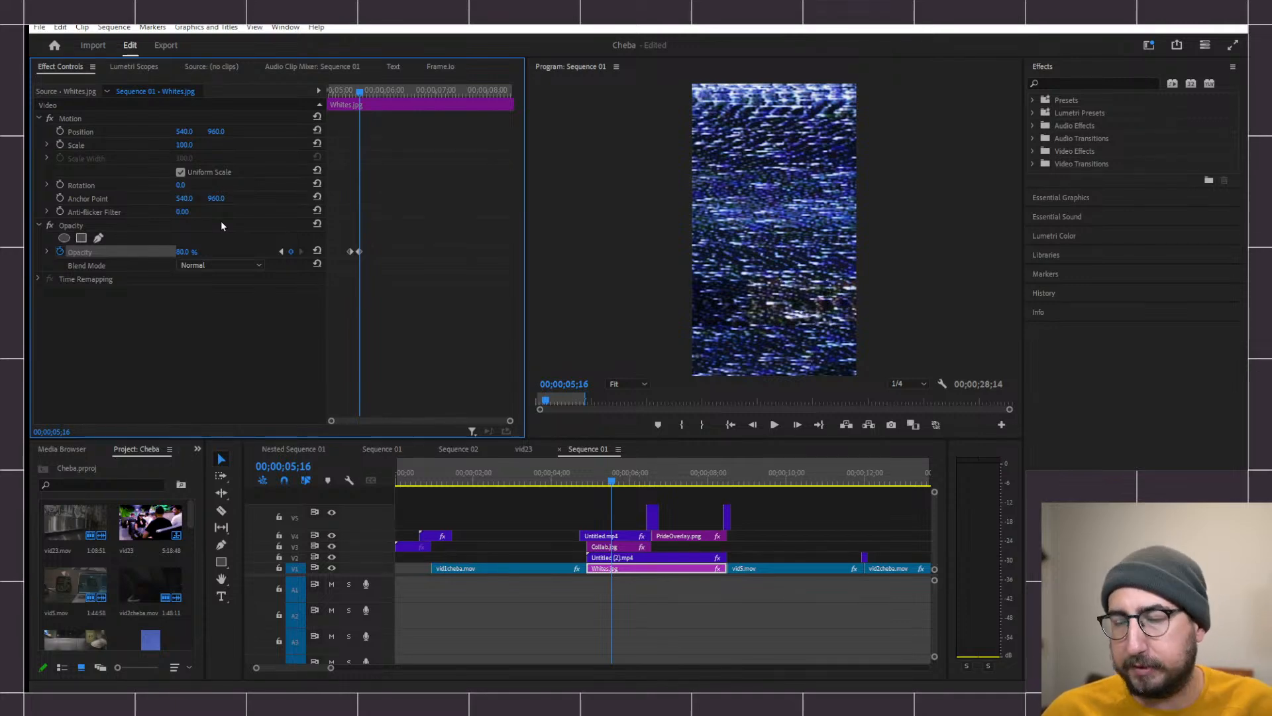
- Add a 90% Opacity keyframe at 00;00;05;27 and shift it earlier, close to the 80% keyframe
key("Right")
key("Right")
key("Right")
key("Right")
key("Right")
key("Right")
key("Right")
key("Right")
key("Right")
key("Right")
key("Right")
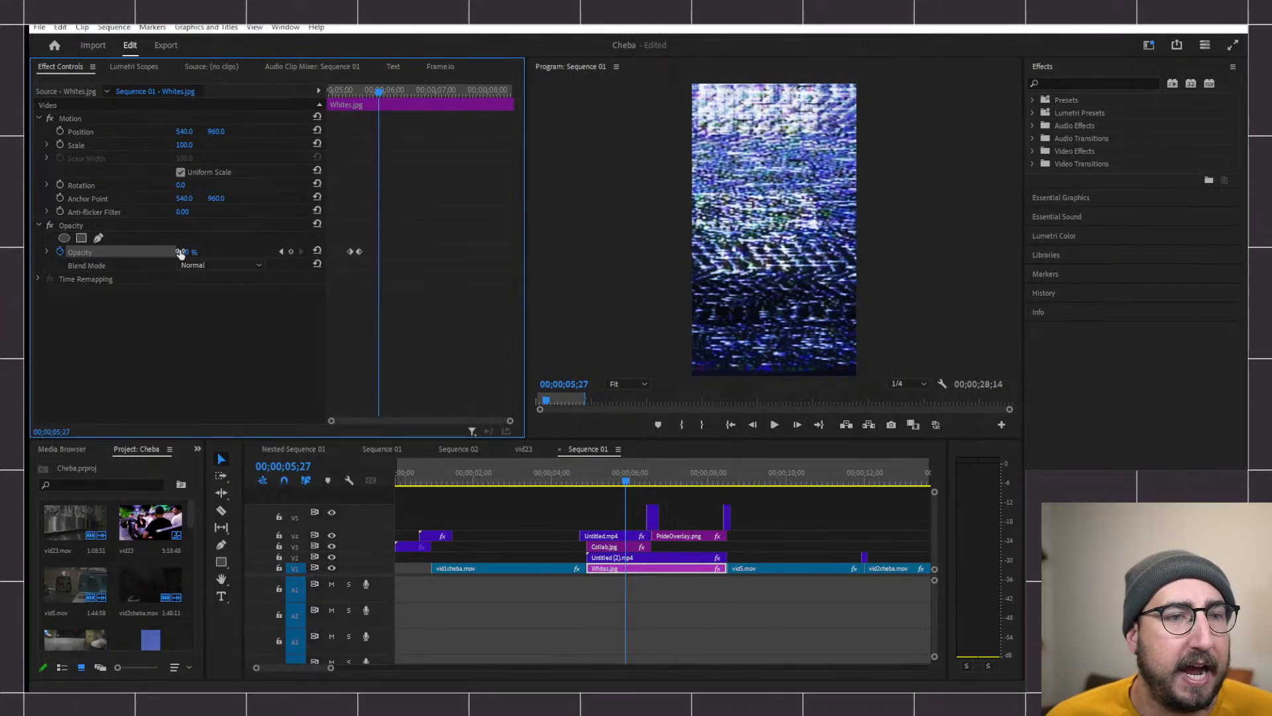
left_click(192, 251)
type("90")
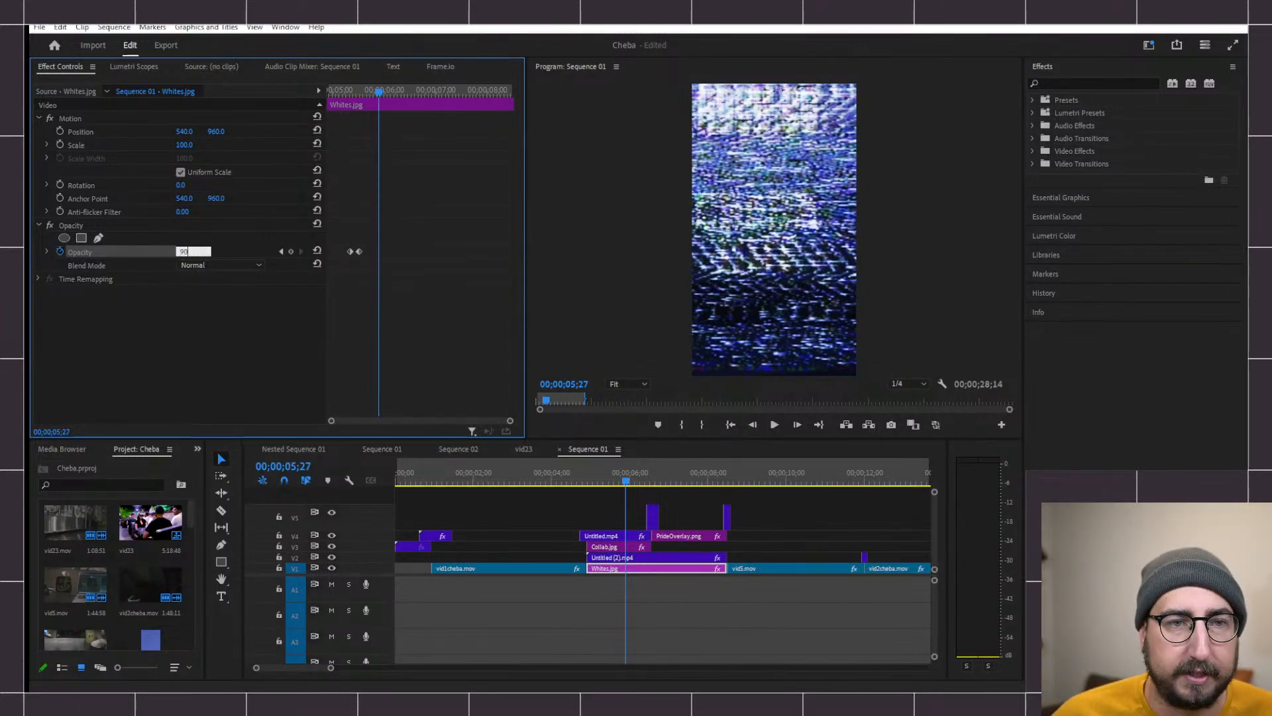
key("Return")
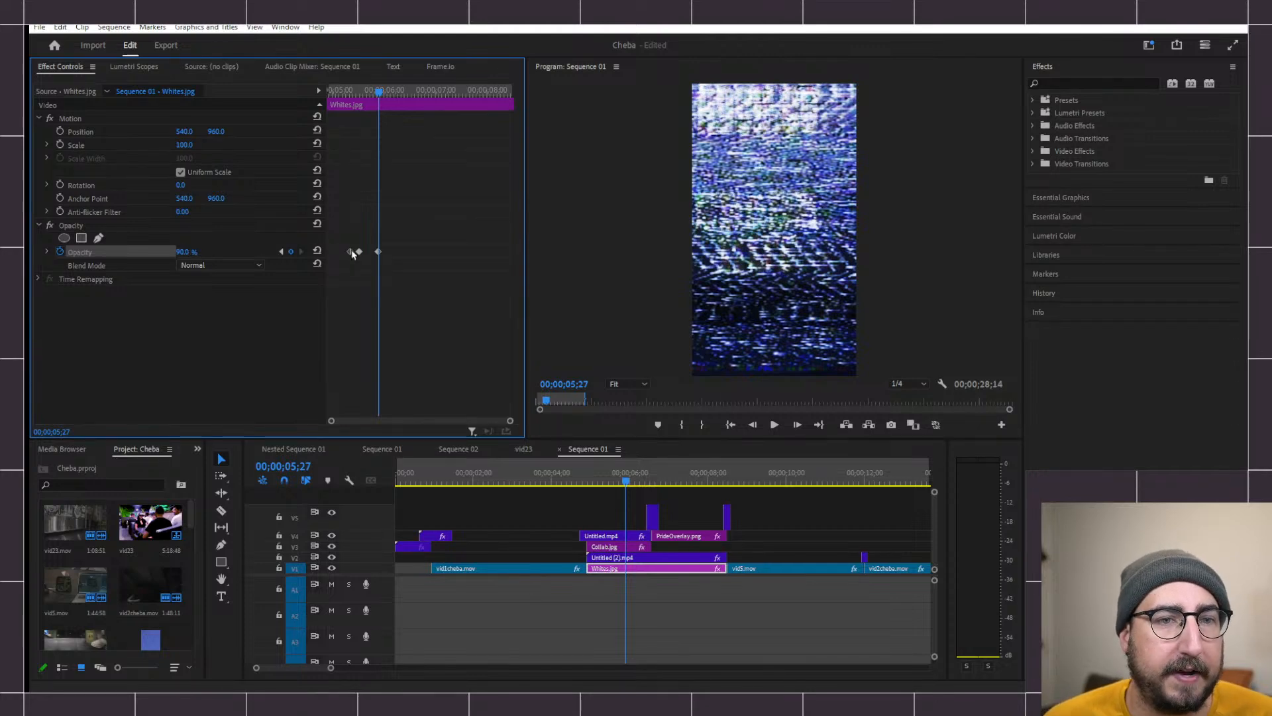
left_click_drag(379, 251, 368, 254)
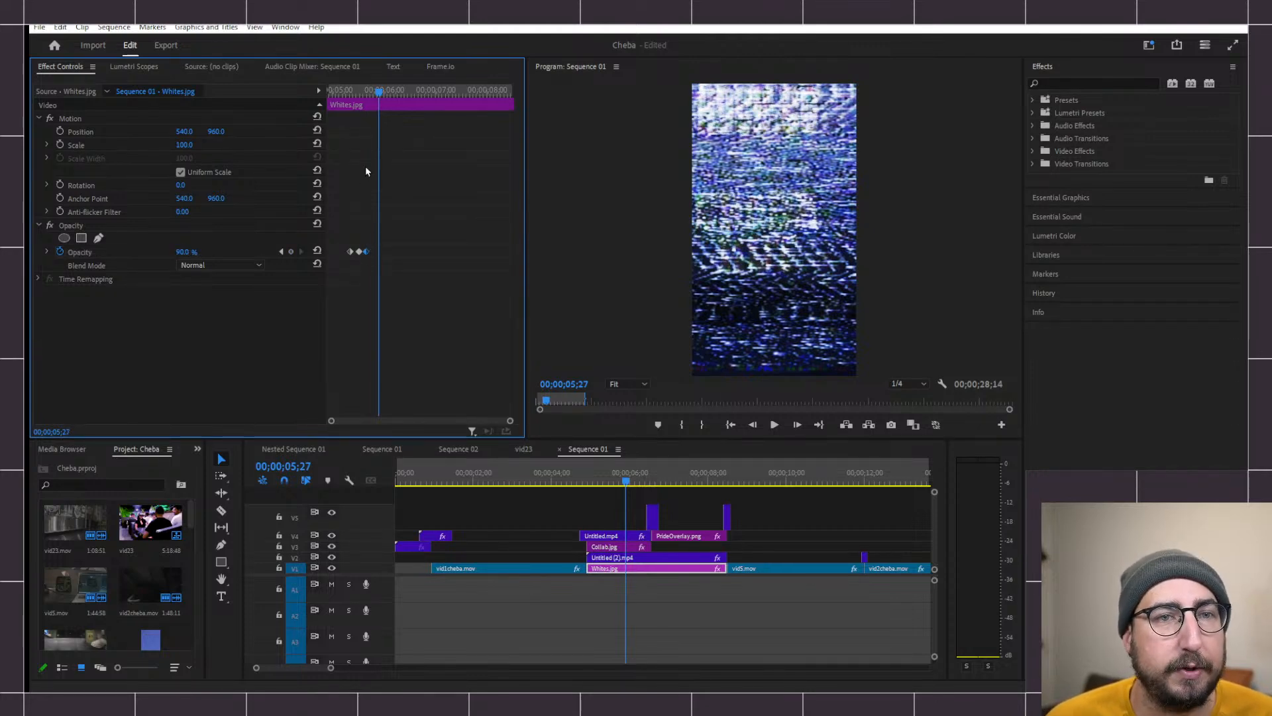
- Add a 50% Opacity keyframe to Whites.jpg at 00;00;05;24
key("Left")
key("Left")
key("Left")
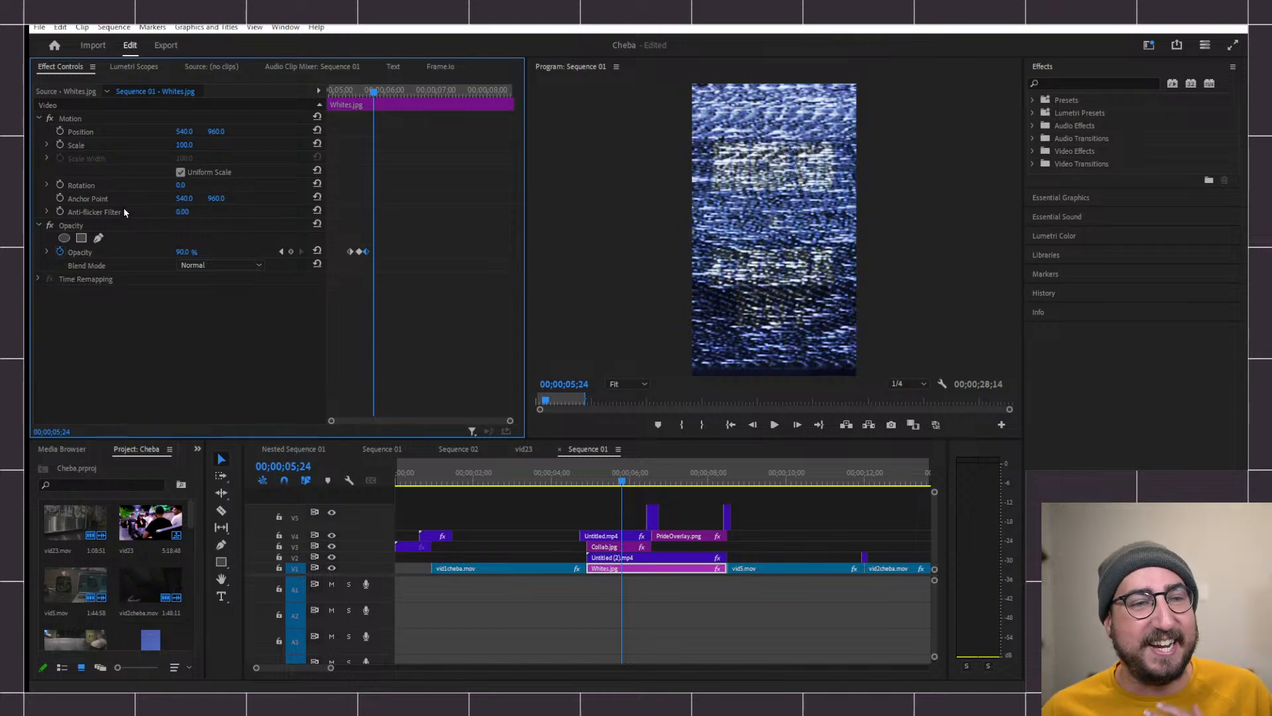
left_click(190, 251)
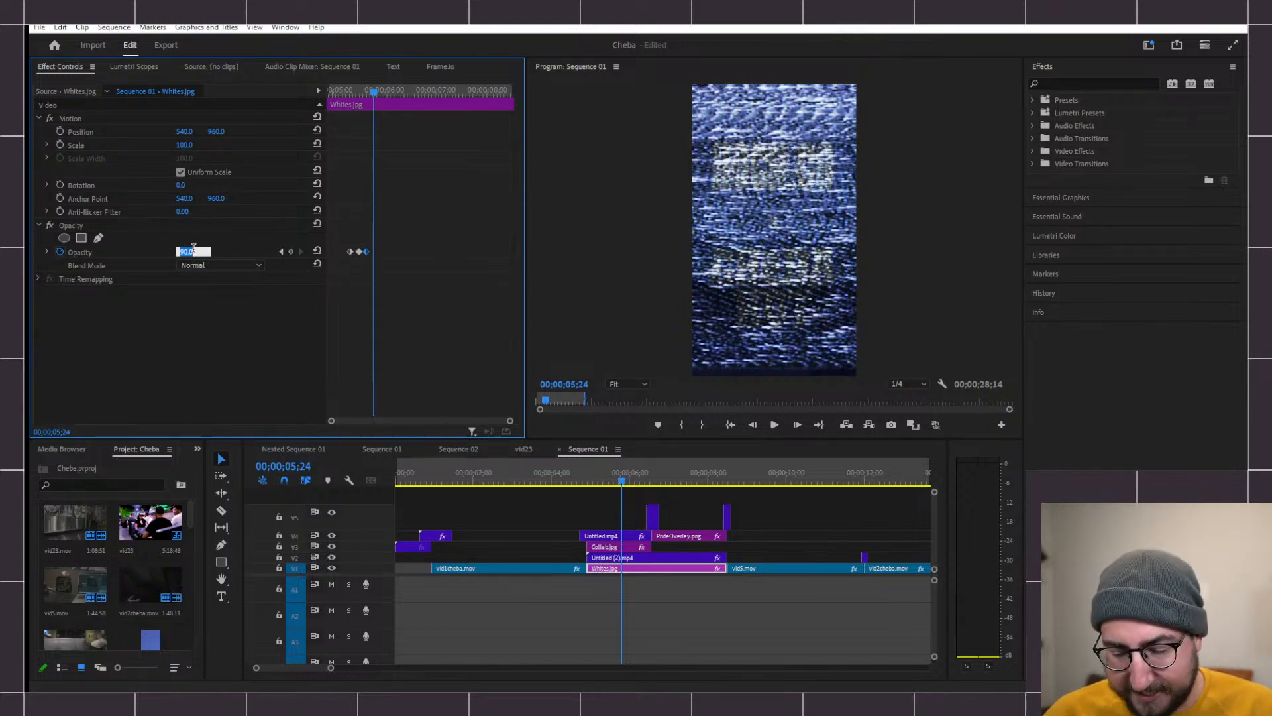
type("50")
key("Return")
- Add a 60% Opacity keyframe to Whites.jpg at 00;00;05;28
key("Right")
key("Right")
key("Right")
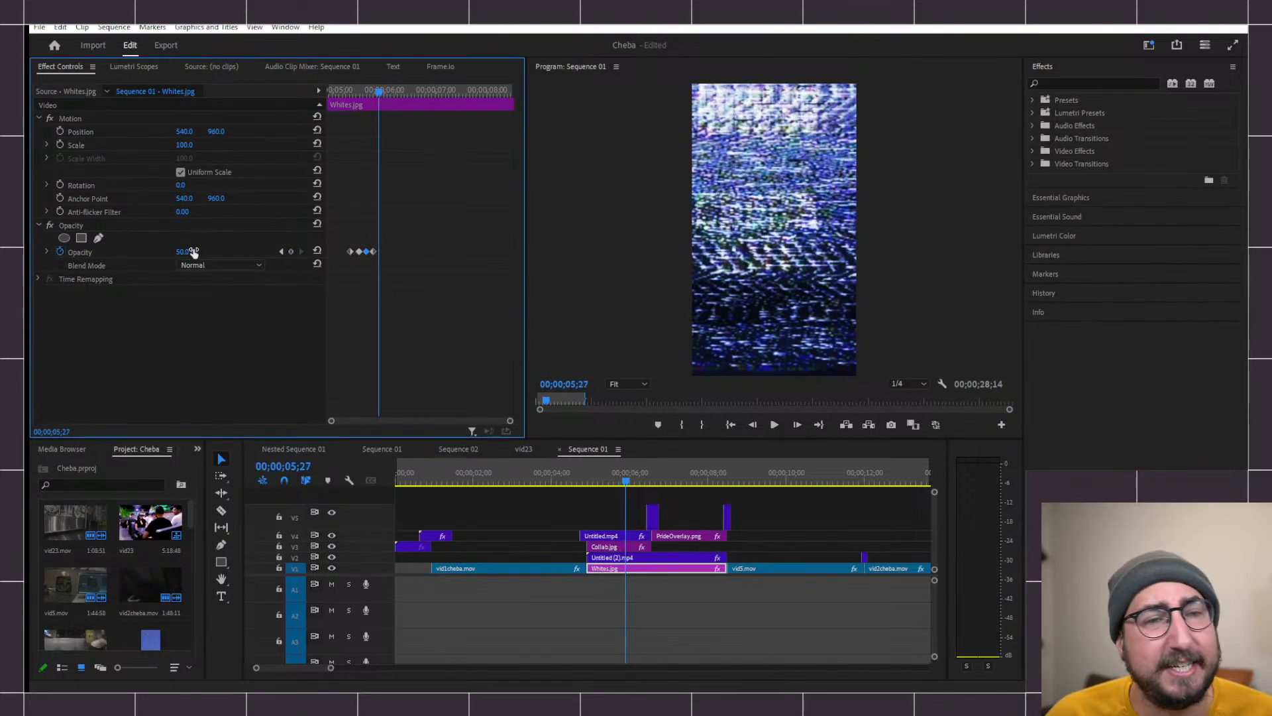
key("Right")
left_click(192, 251)
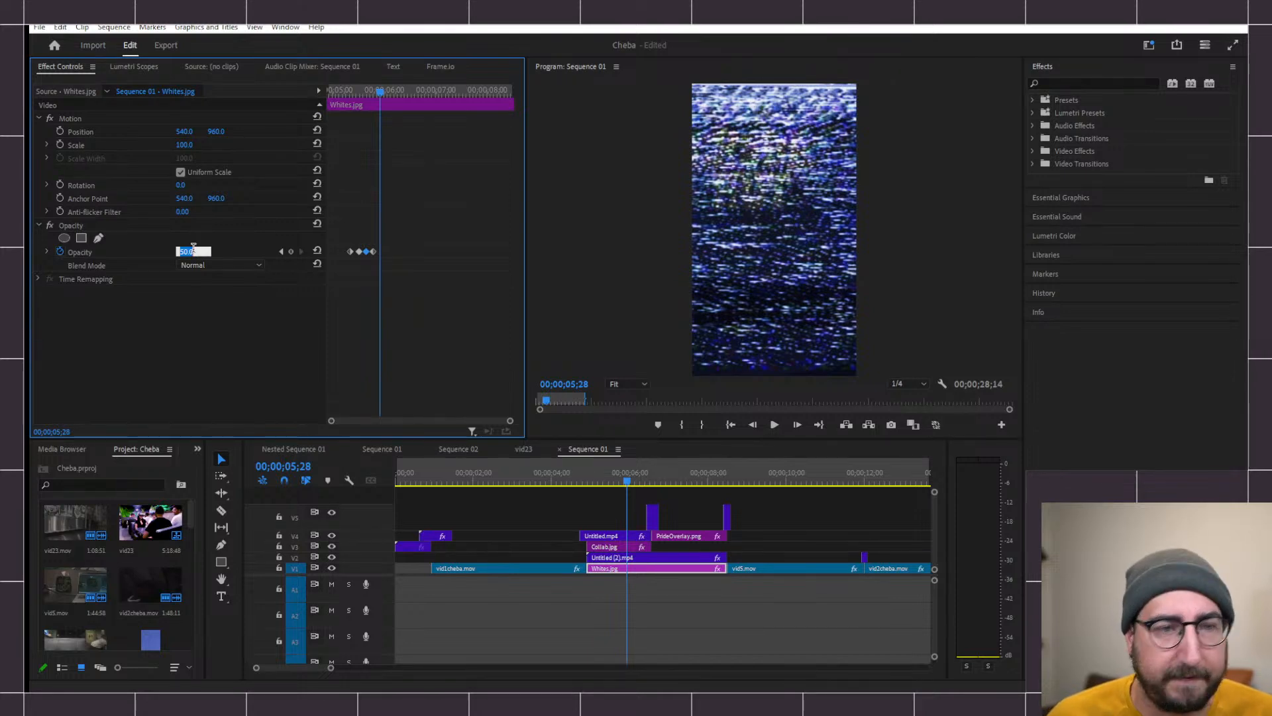
type("60")
key("Return")
- Add a 30% Opacity keyframe to Whites.jpg at 00;00;06;03
key("Right")
key("Right")
key("Right")
key("Right")
key("Right")
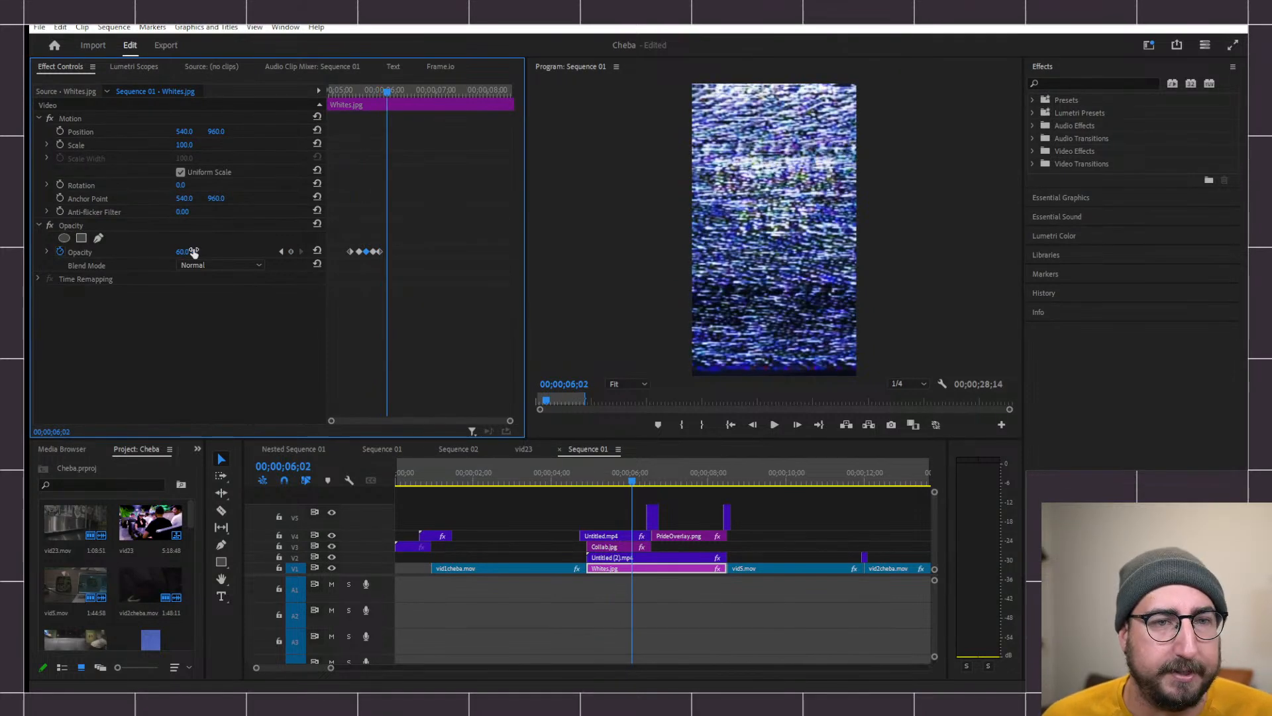
left_click(192, 251)
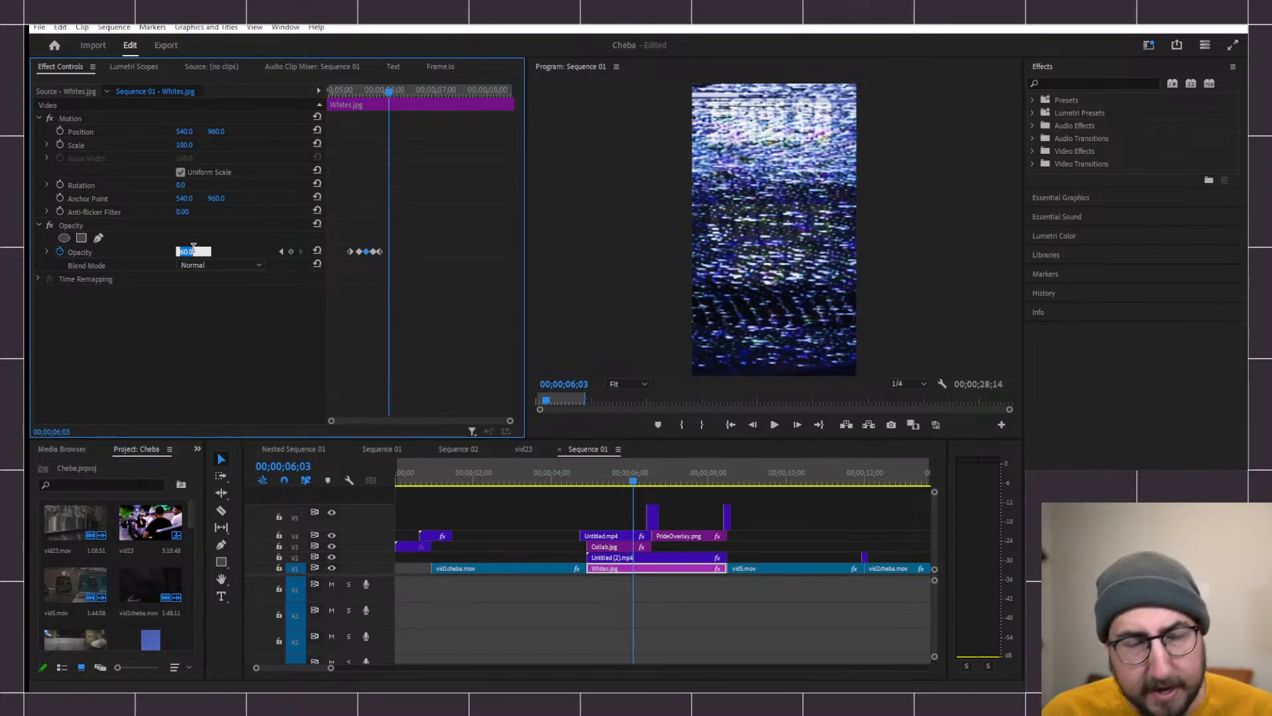
type("30")
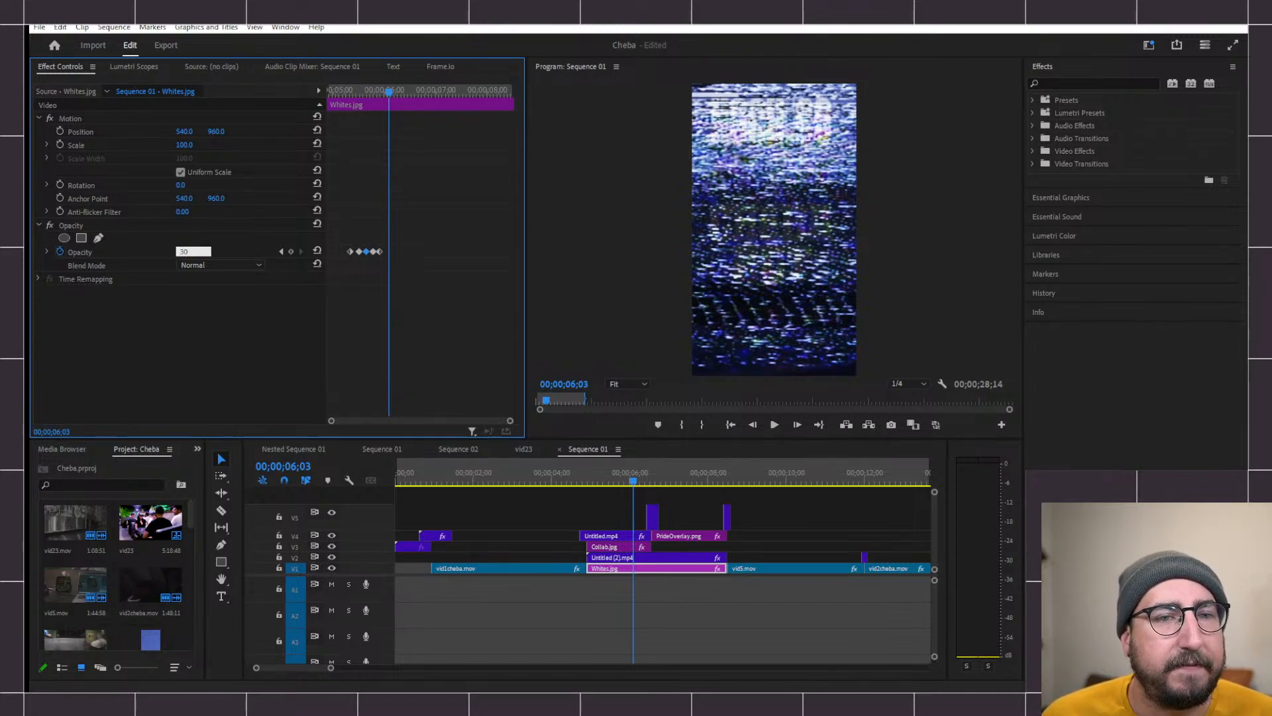
key("Return")
- Add a 50% Opacity keyframe to Whites.jpg at 00;00;06;08
key("Right")
key("Right")
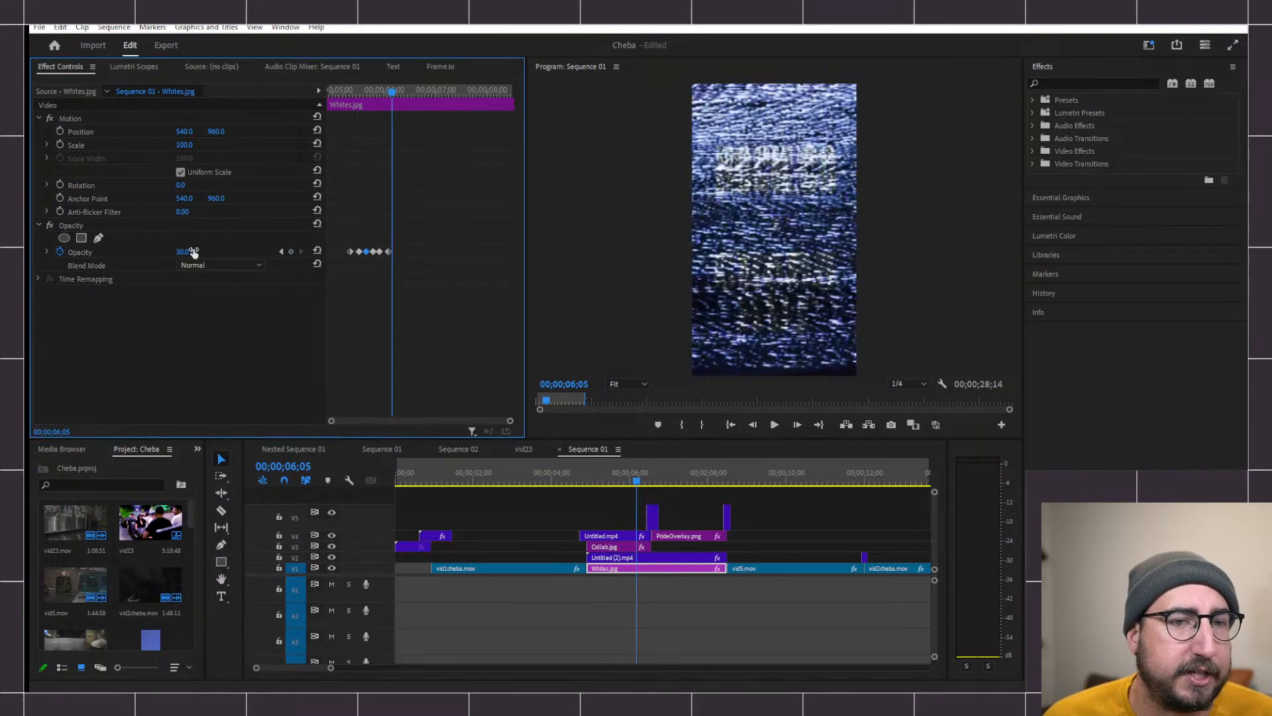
key("Right")
key("Right")
key("Right")
left_click(191, 250)
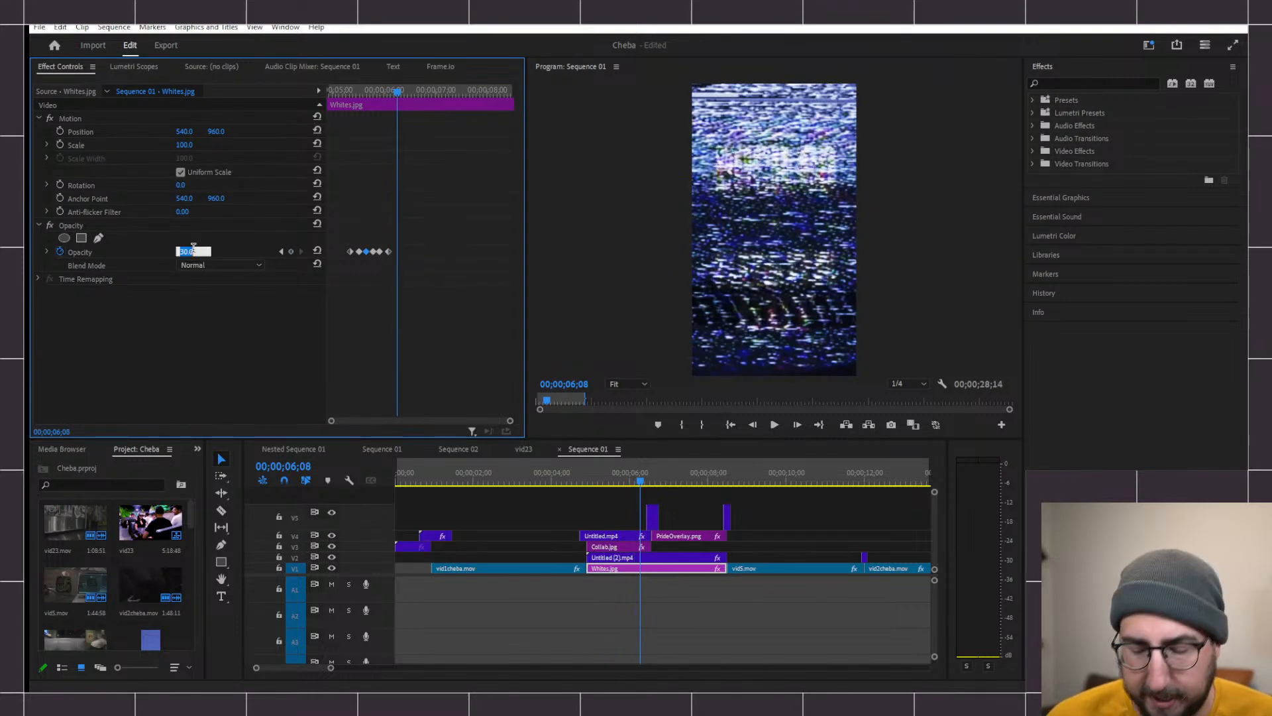
type("50")
key("Return")
- Add a 10% Opacity keyframe to Whites.jpg at 00;00;06;12
key("Right")
key("Right")
key("Right")
key("Right")
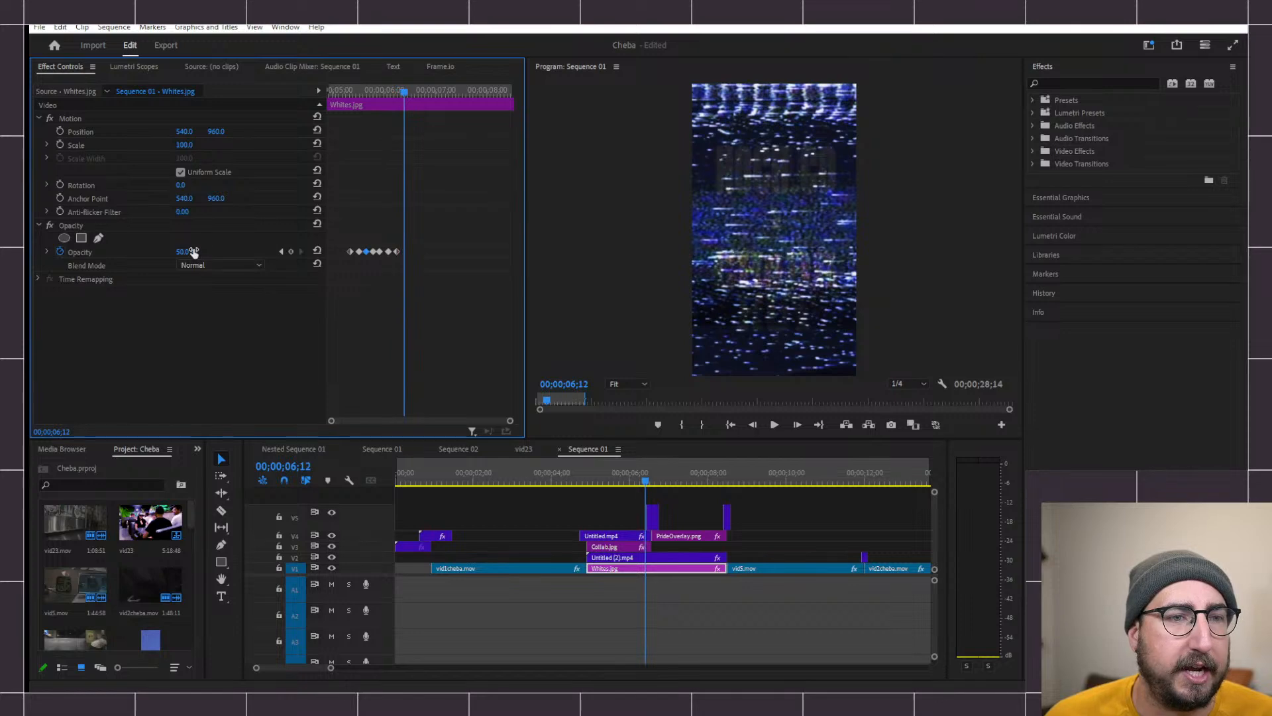
left_click(191, 251)
type("10")
key("Return")
- Add a 20% Opacity keyframe to Whites.jpg at 00;00;06;16
key("Right")
key("Right")
key("Right")
key("Right")
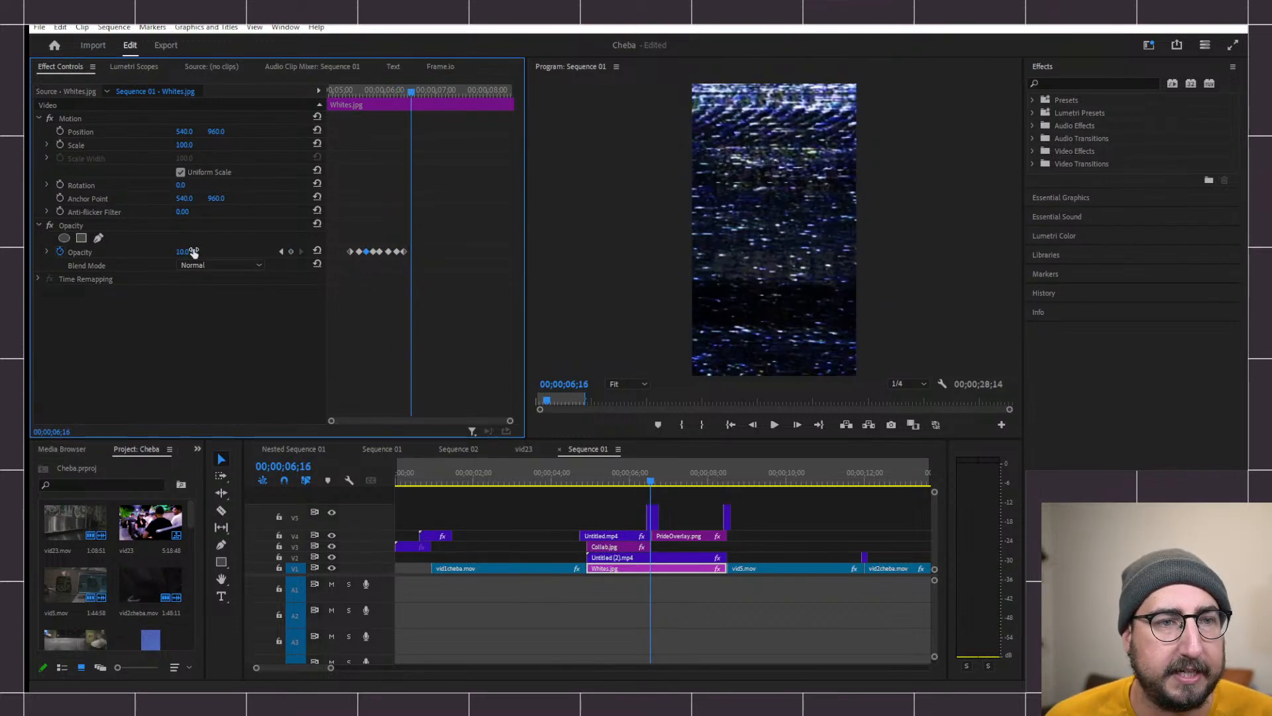
left_click(192, 251)
type("20")
key("Return")
- Add a 0% Opacity keyframe to Whites.jpg at 00;00;06;20
key("Right")
key("Right")
key("Right")
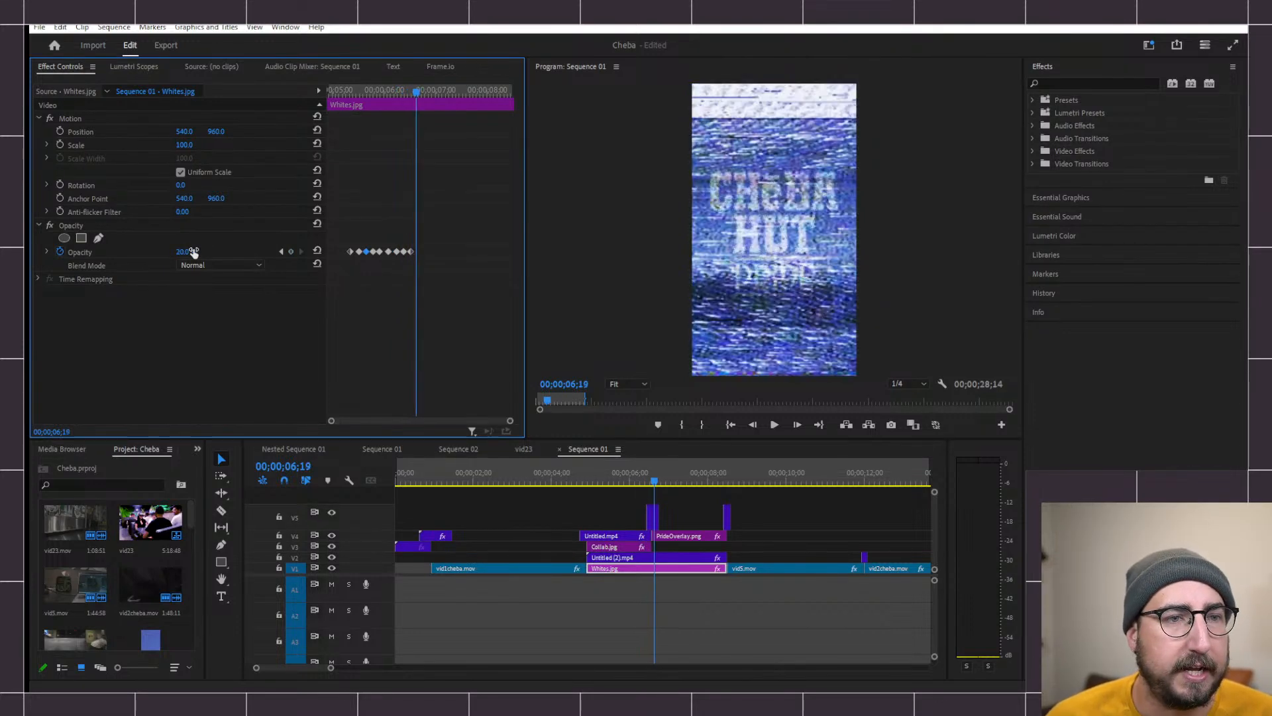
key("Right")
left_click(191, 251)
type("0")
key("Return")
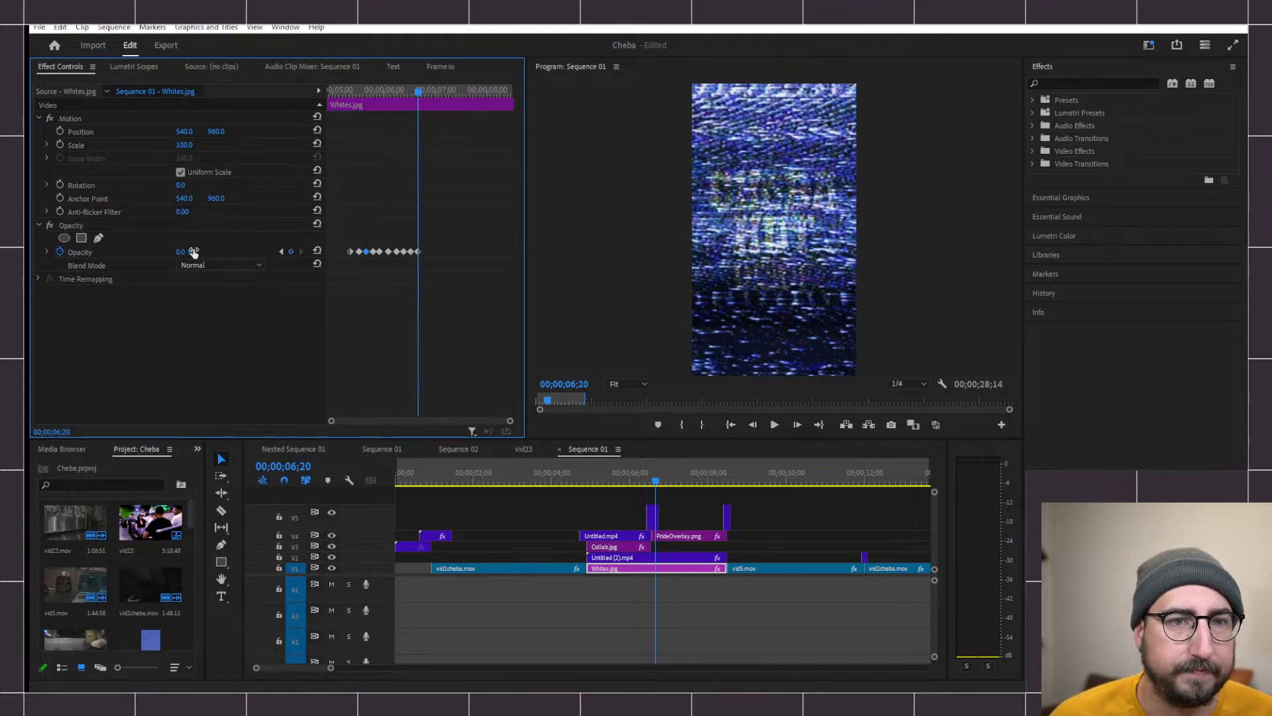
- Review the opacity fade around 00;00;05;26 and change the Whites.jpg blend mode to Overlay
left_click(334, 89)
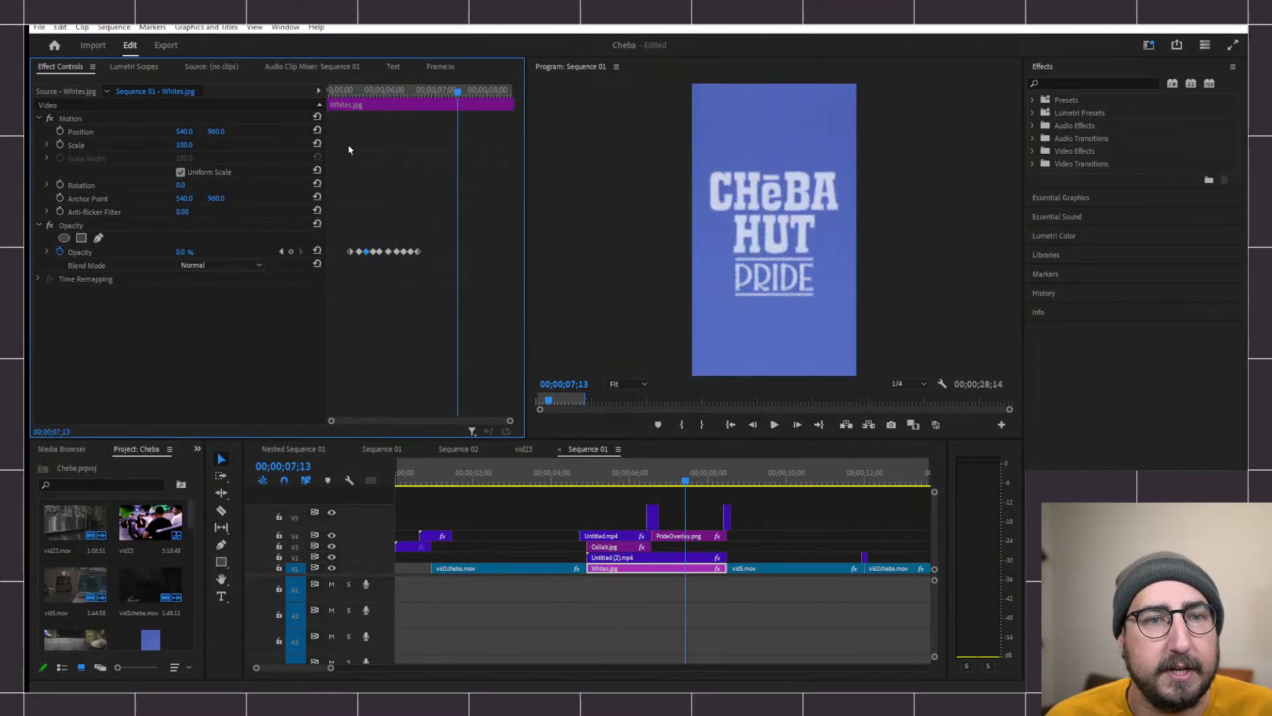
left_click(350, 91)
mouse_move(354, 95)
left_mouse_down()
mouse_move(436, 93)
mouse_move(376, 93)
left_mouse_up()
left_click(236, 265)
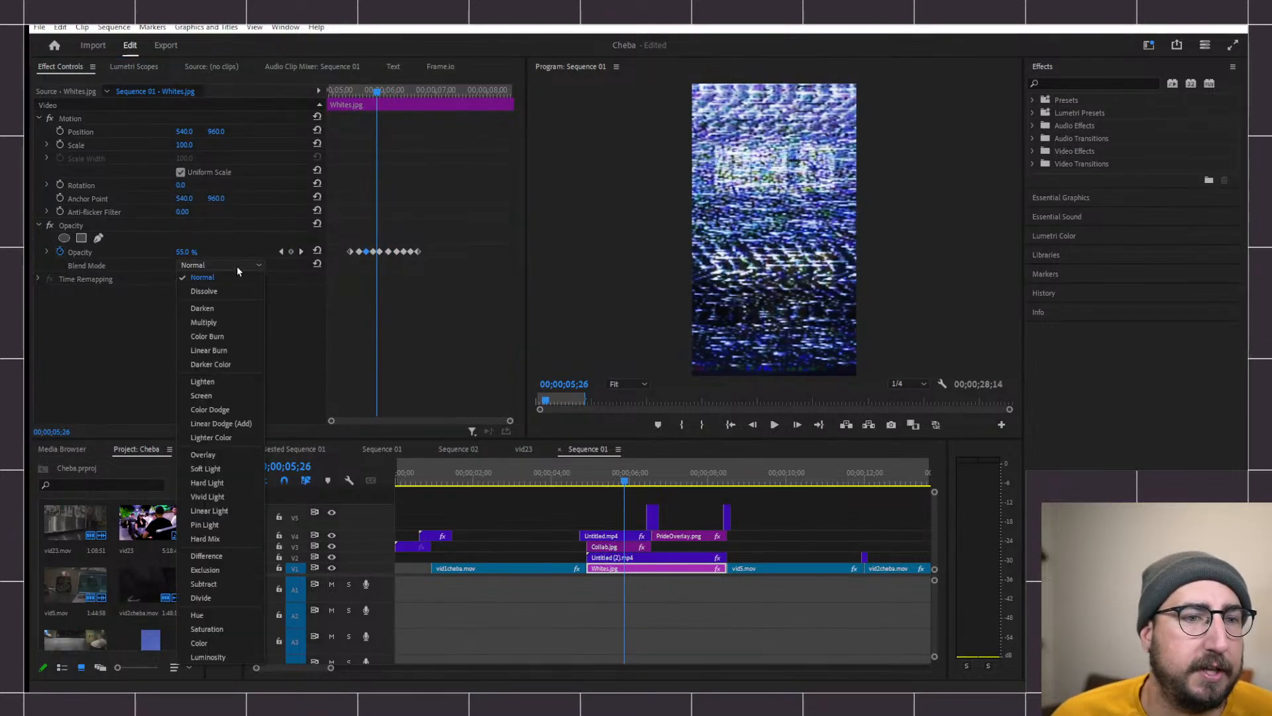
left_click(204, 455)
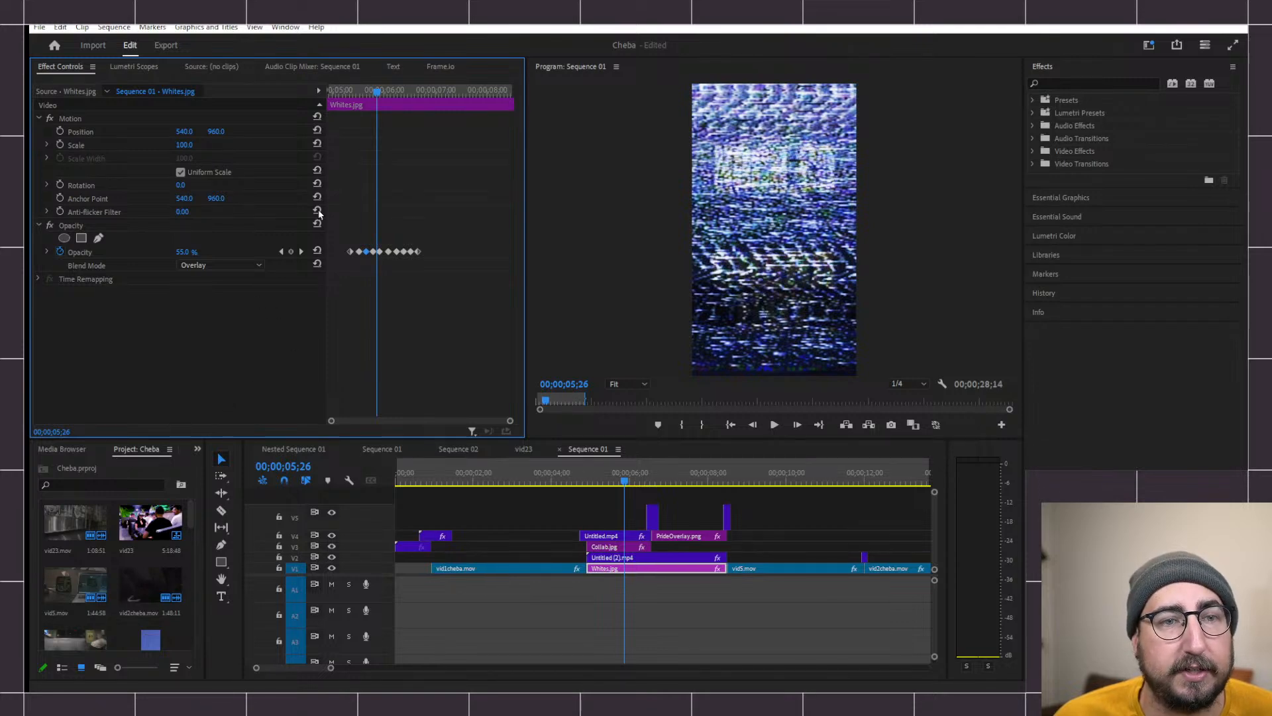
- Copy all the Whites.jpg Opacity keyframes onto Untitled.mp4 starting at 00;00;04;27 and play that clip from its beginning
left_click_drag(377, 90, 326, 98)
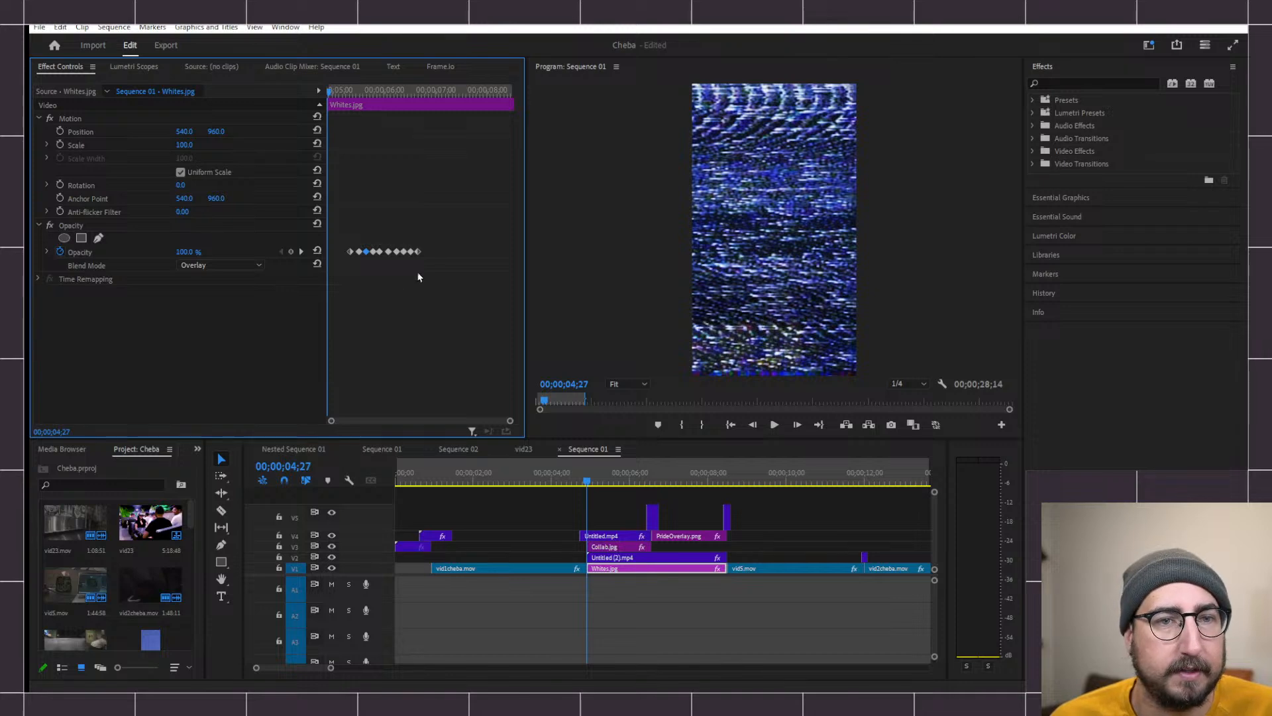
left_click_drag(445, 223, 345, 273)
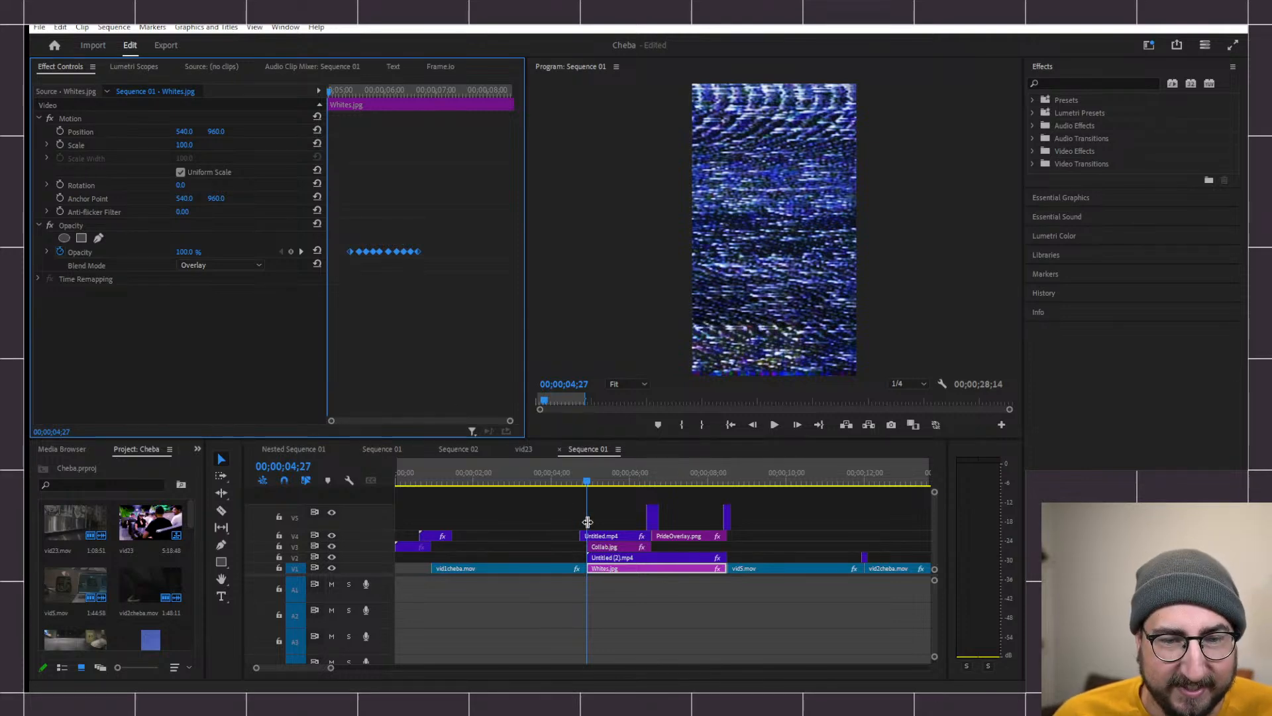
left_click(612, 539)
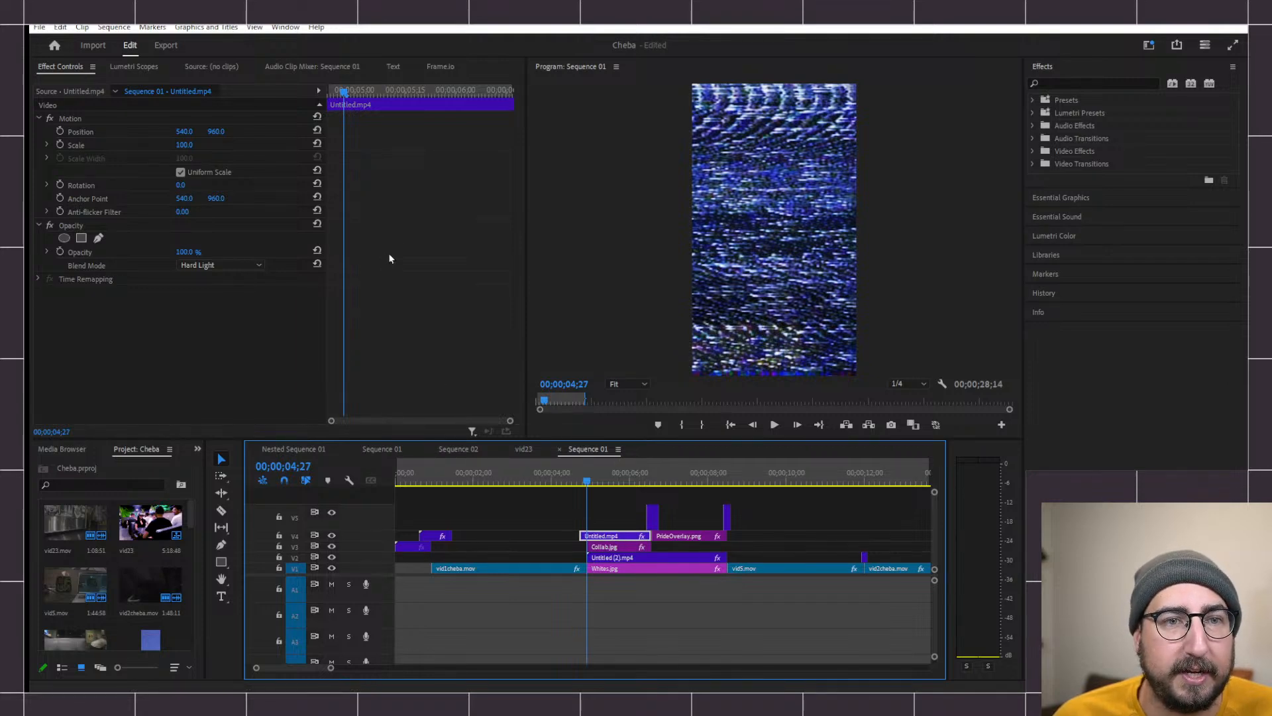
left_click(365, 241)
key("ctrl+v")
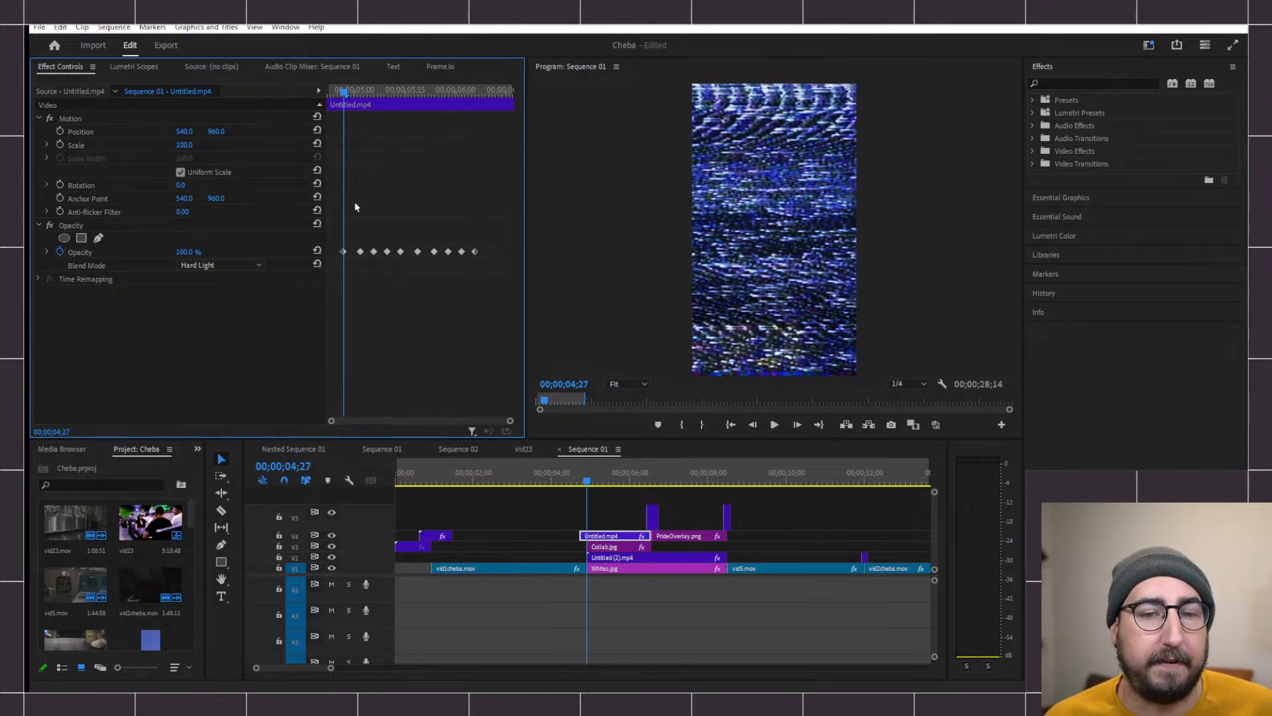
left_click_drag(337, 106, 326, 91)
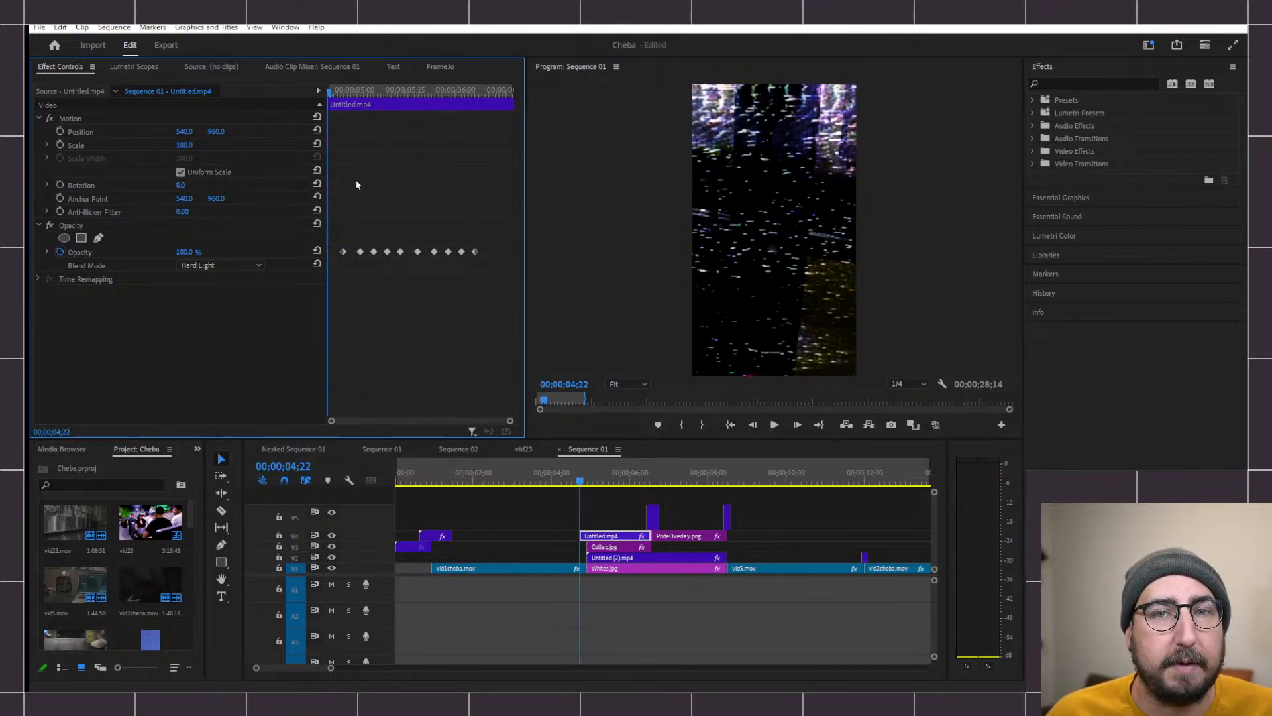
key("space")
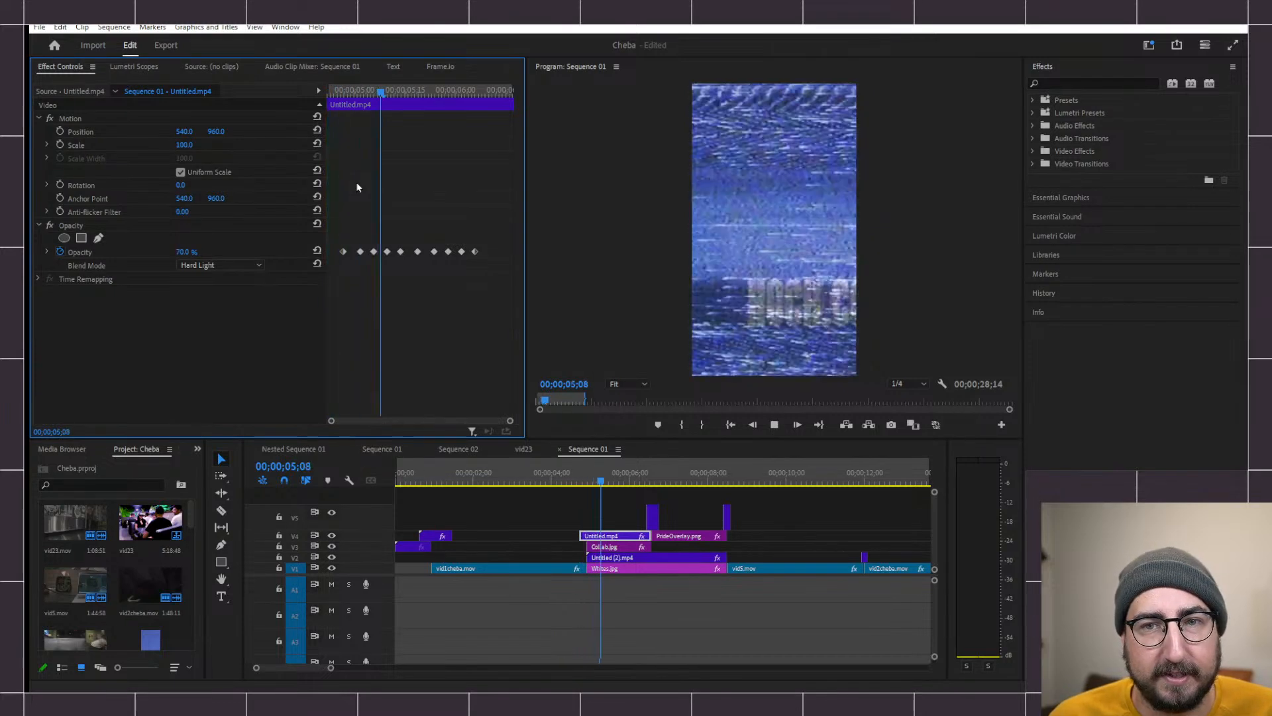
key("space")
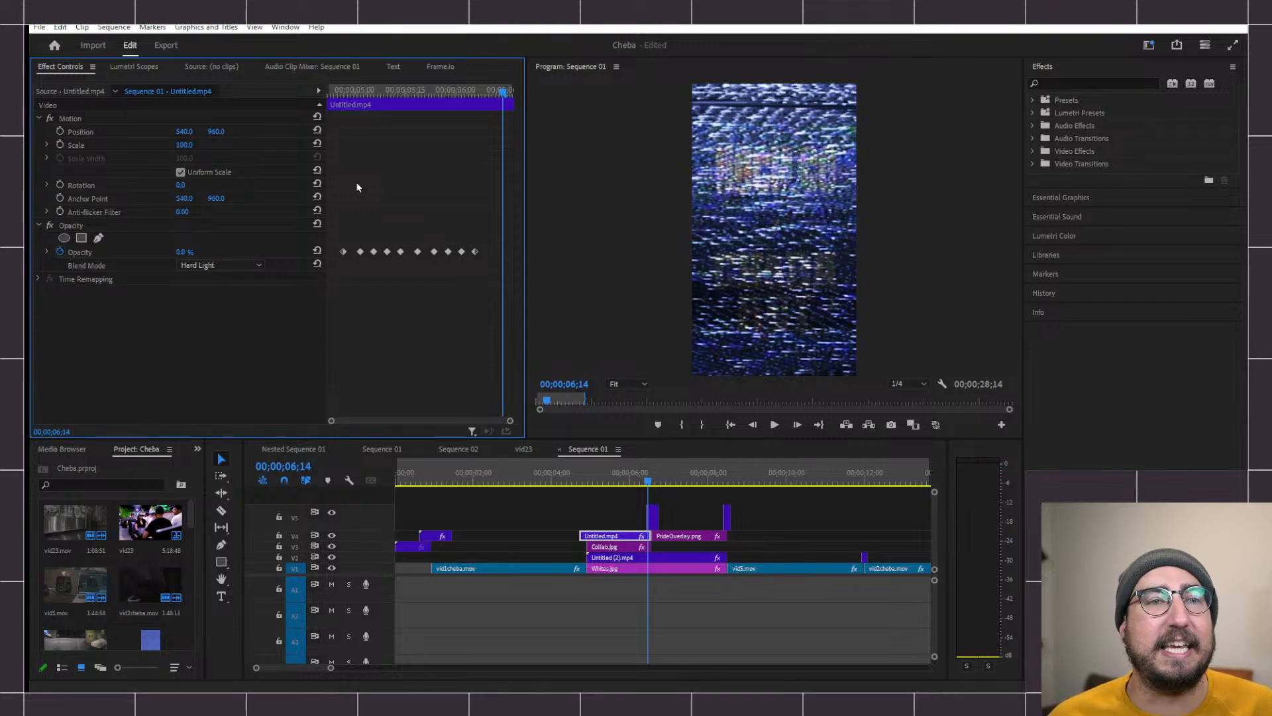
- Change the Untitled.mp4 blend mode to Overlay after trying Multiply, and play the clip from 00;00;04;22
left_click_drag(370, 91, 303, 90)
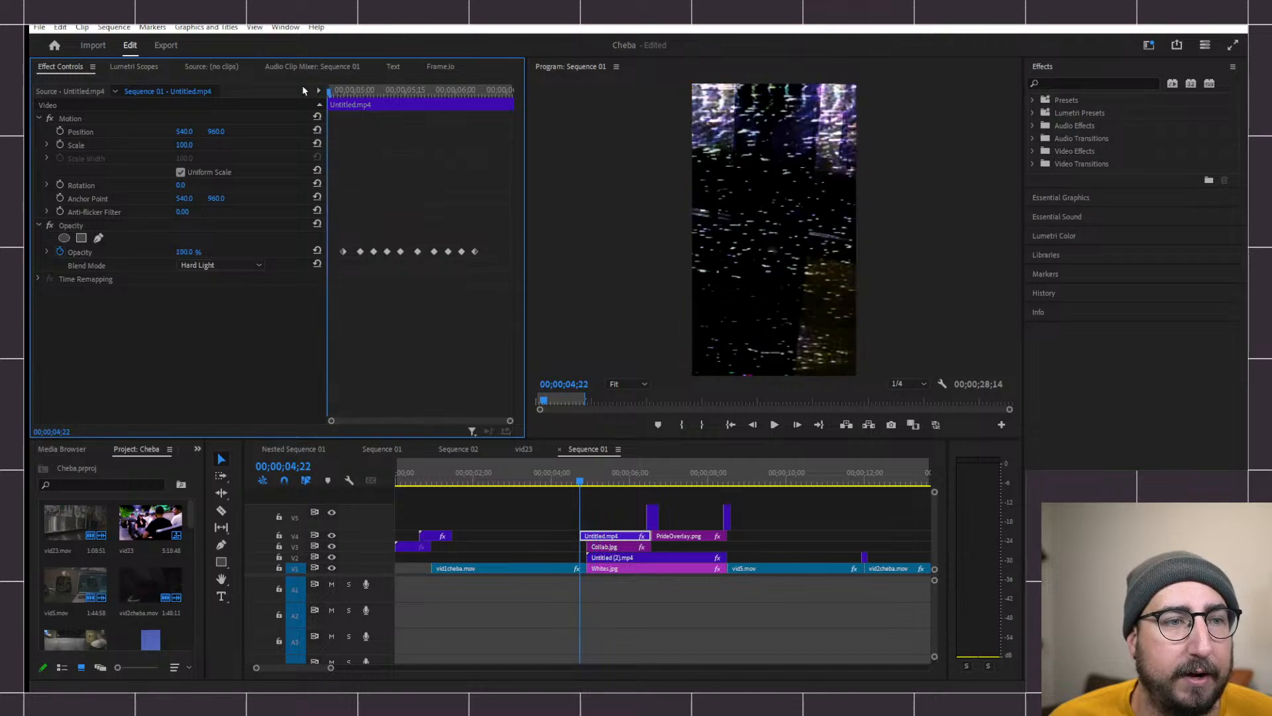
left_click(246, 264)
left_click(233, 322)
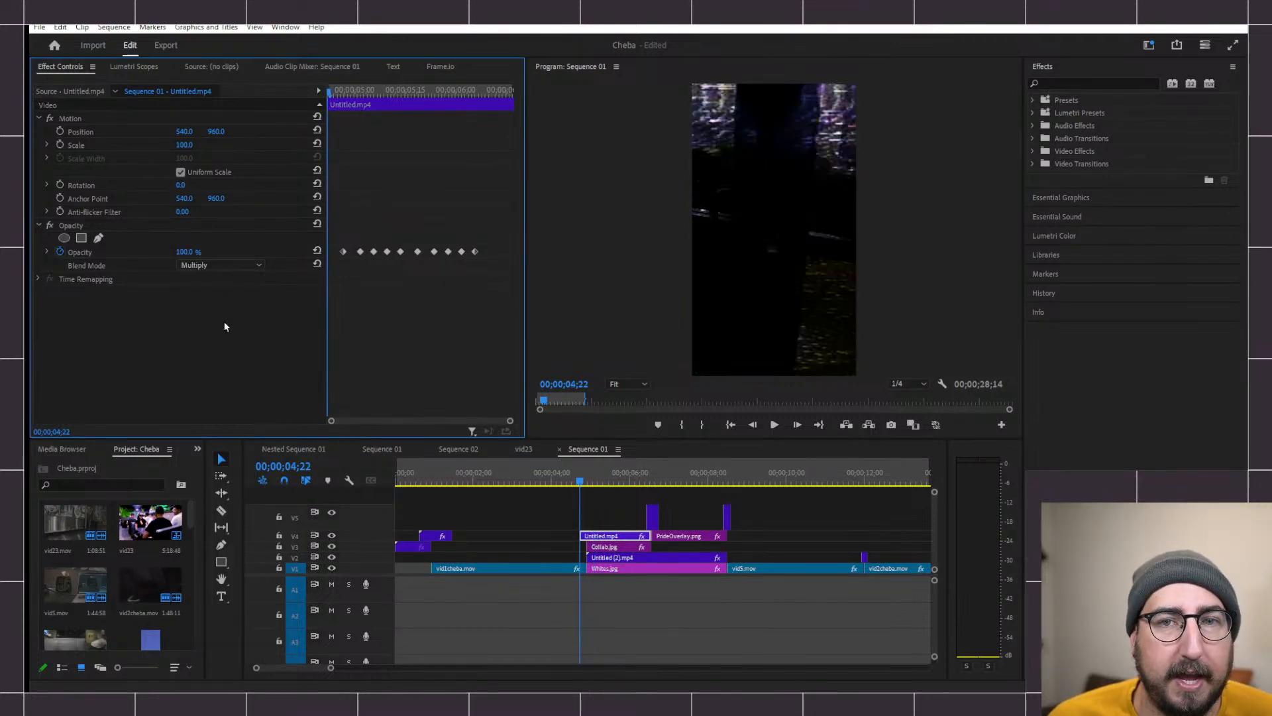
left_click(231, 267)
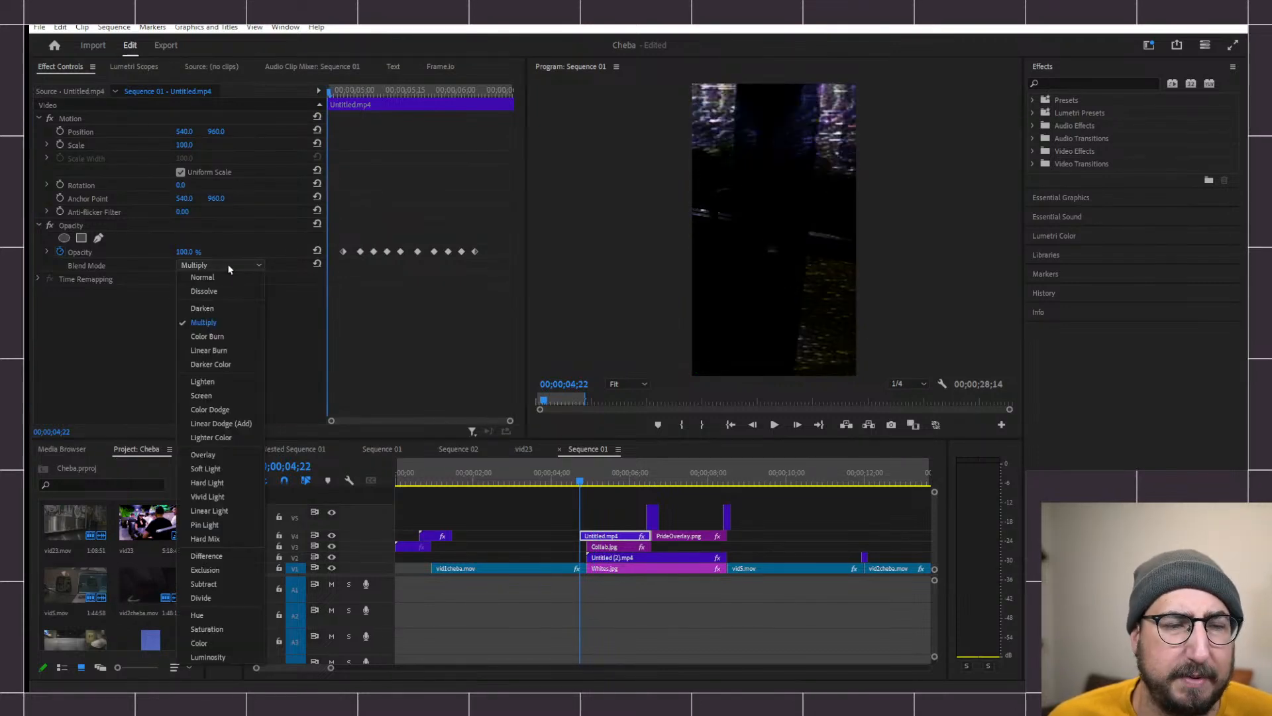
left_click(212, 456)
key("space")
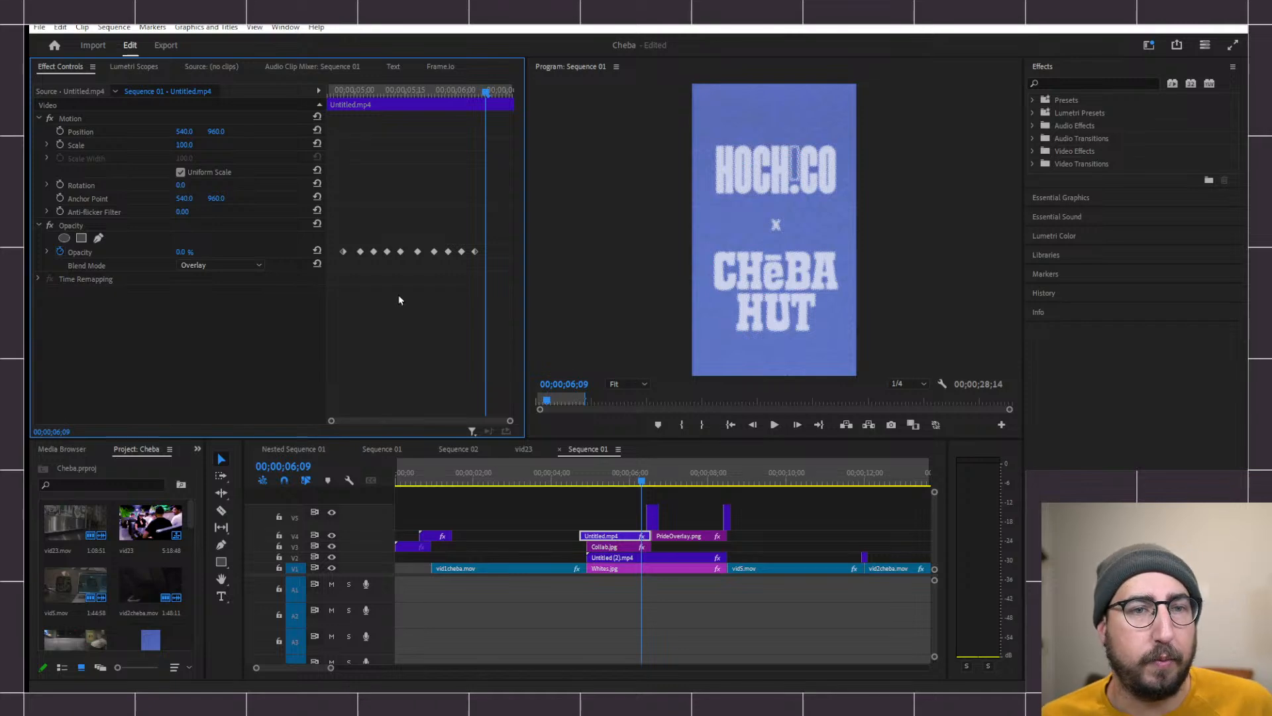
- Convert all the Opacity keyframes of Untitled.mp4 to Auto Bezier interpolation and play the clip from its start
left_click_drag(501, 231, 322, 294)
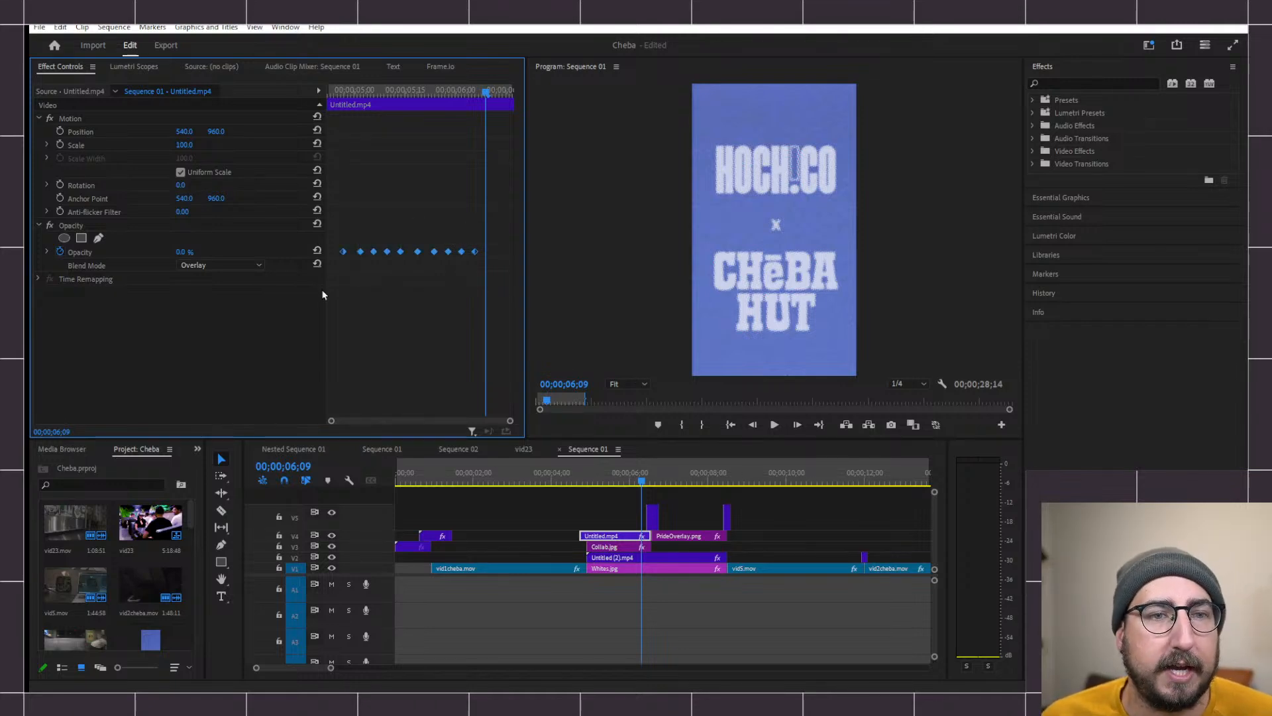
right_click(362, 252)
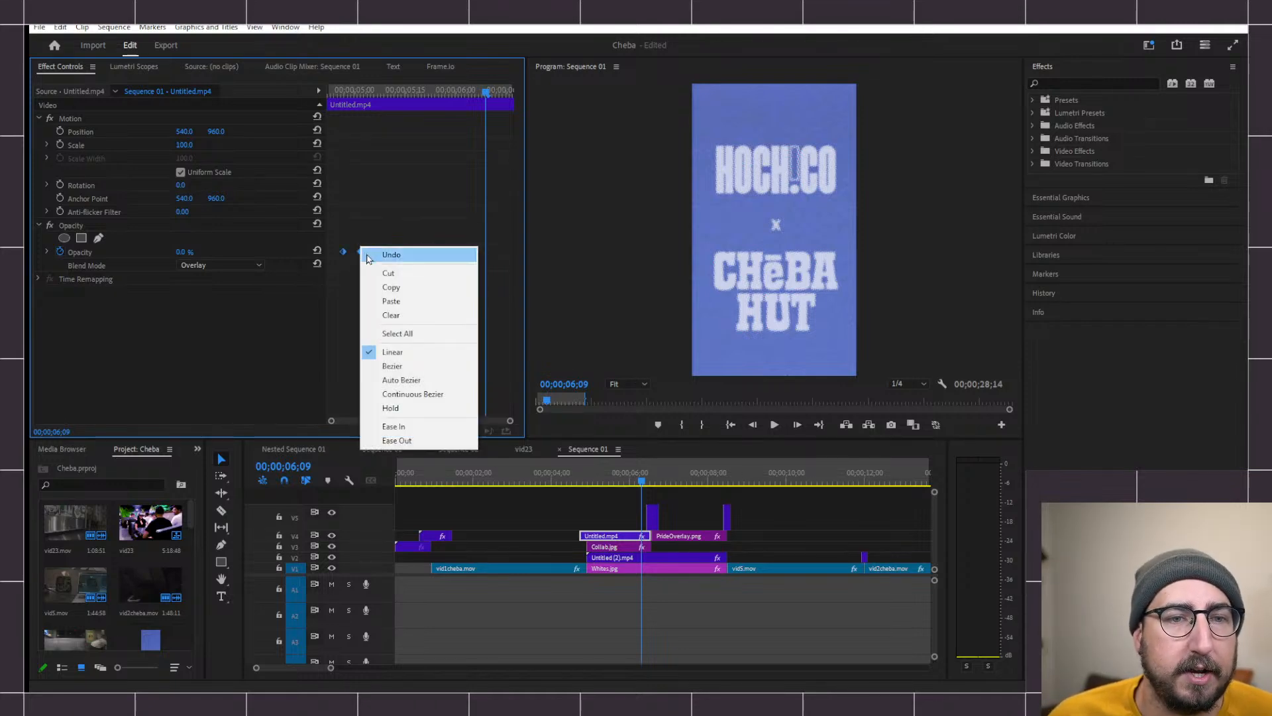
left_click(418, 382)
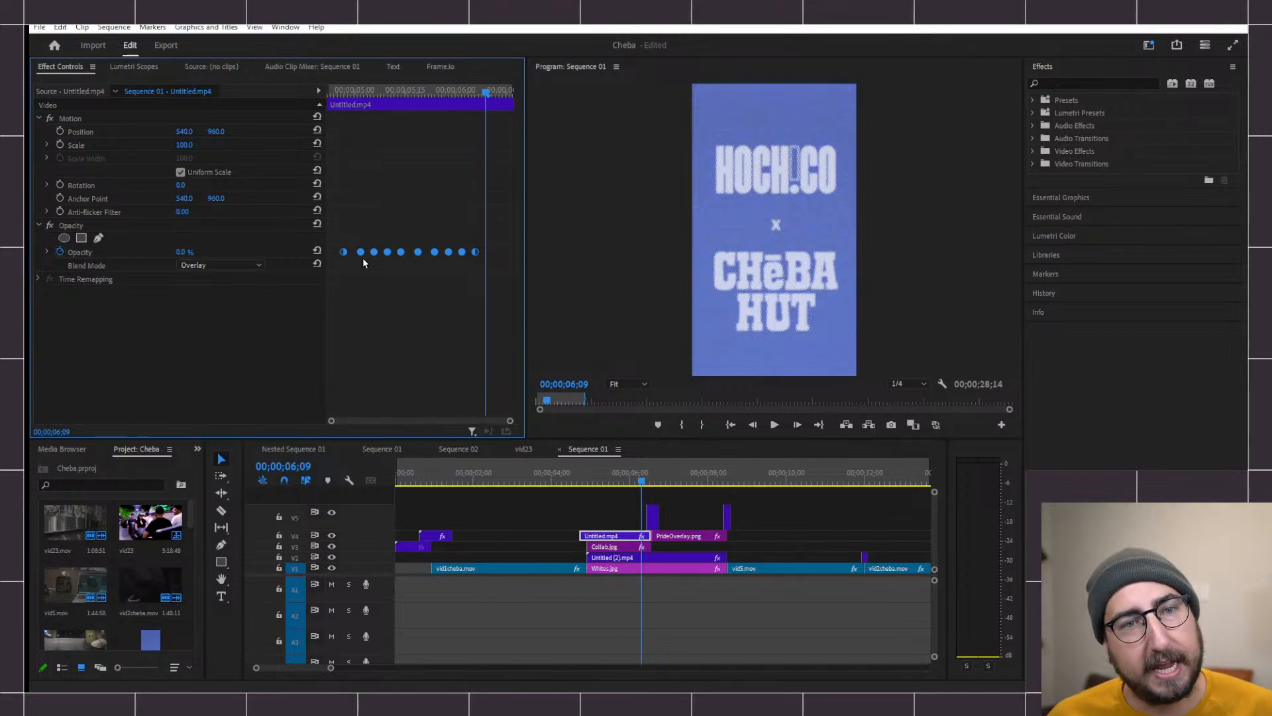
left_click(329, 92)
key("space")
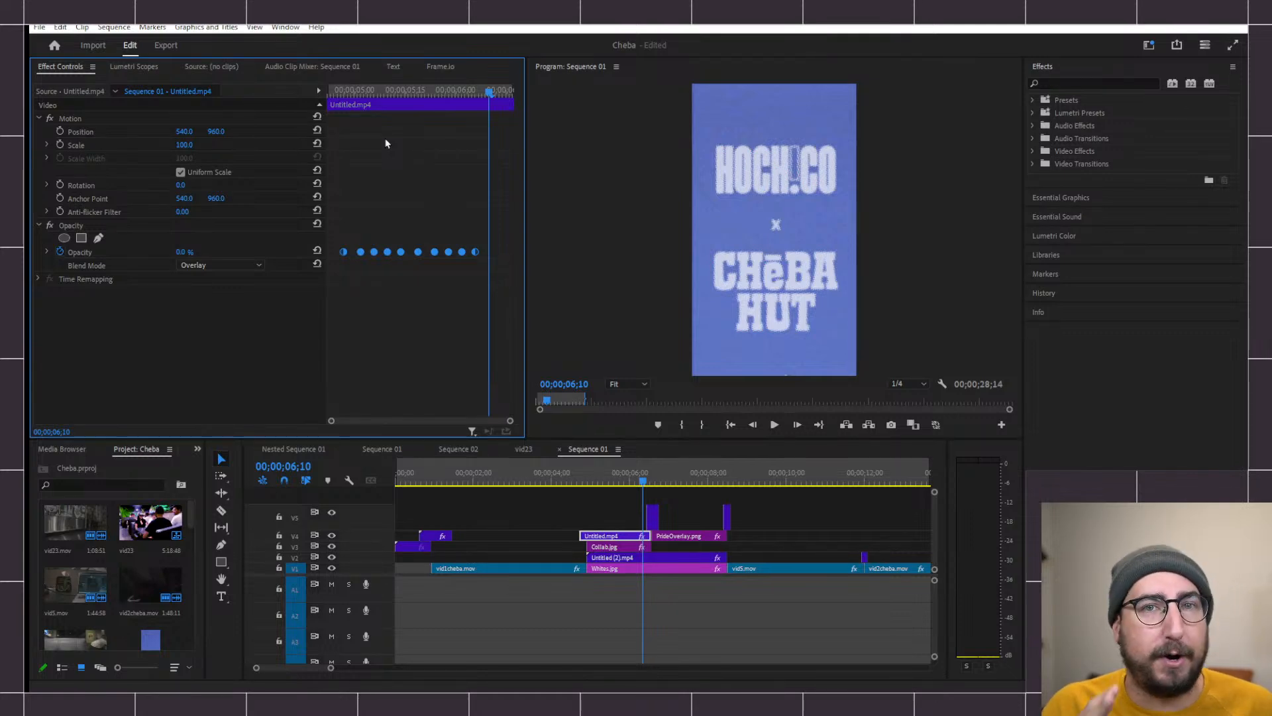
mouse_move(881, 691)
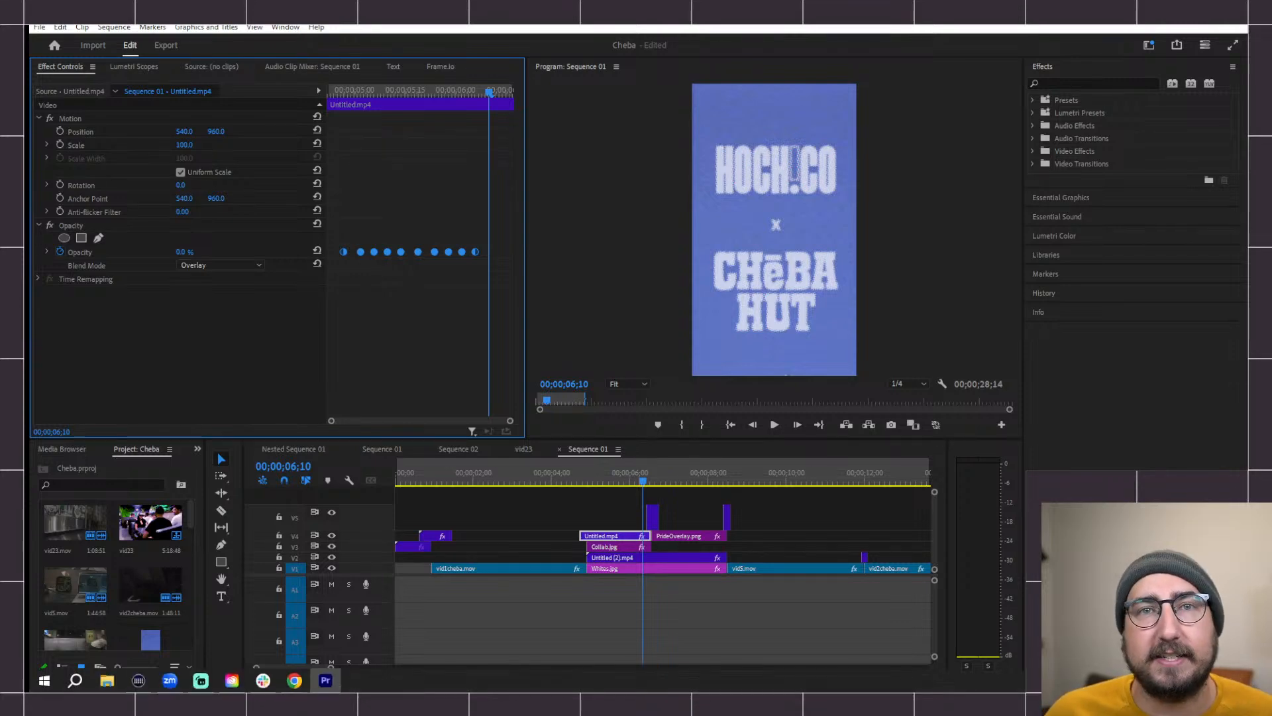